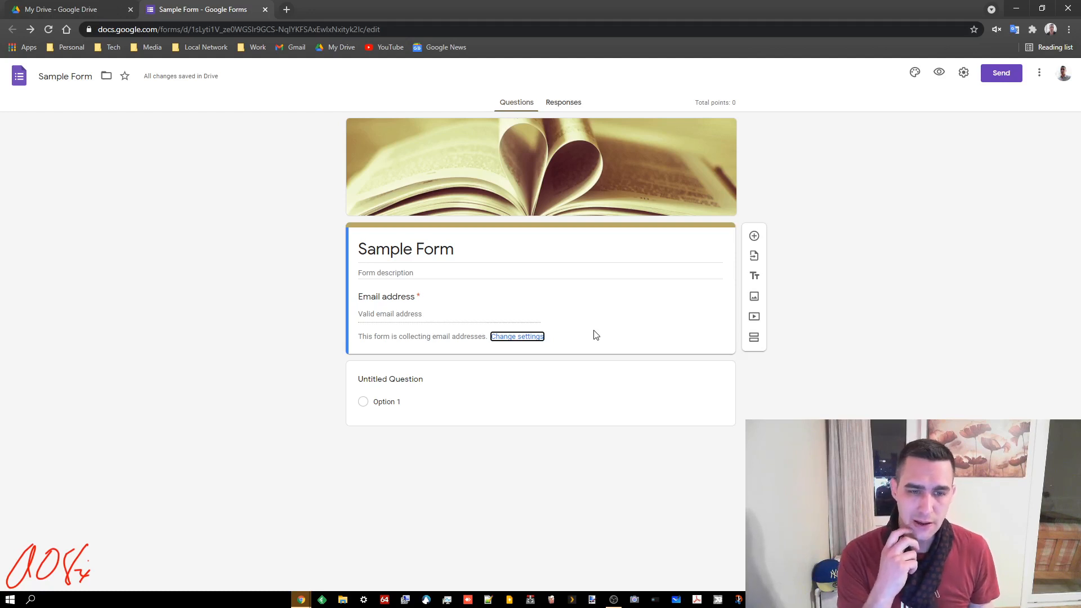
# Title the first question 'Last name' and add a second short-answer question 'First name'
pyautogui.click(388, 392)
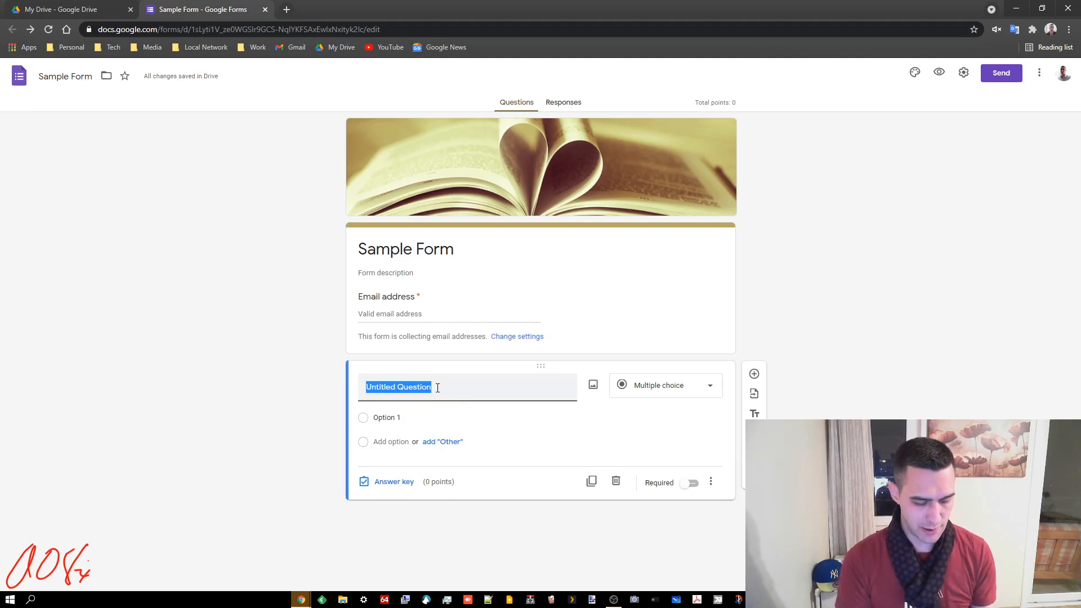
pyautogui.write('L')
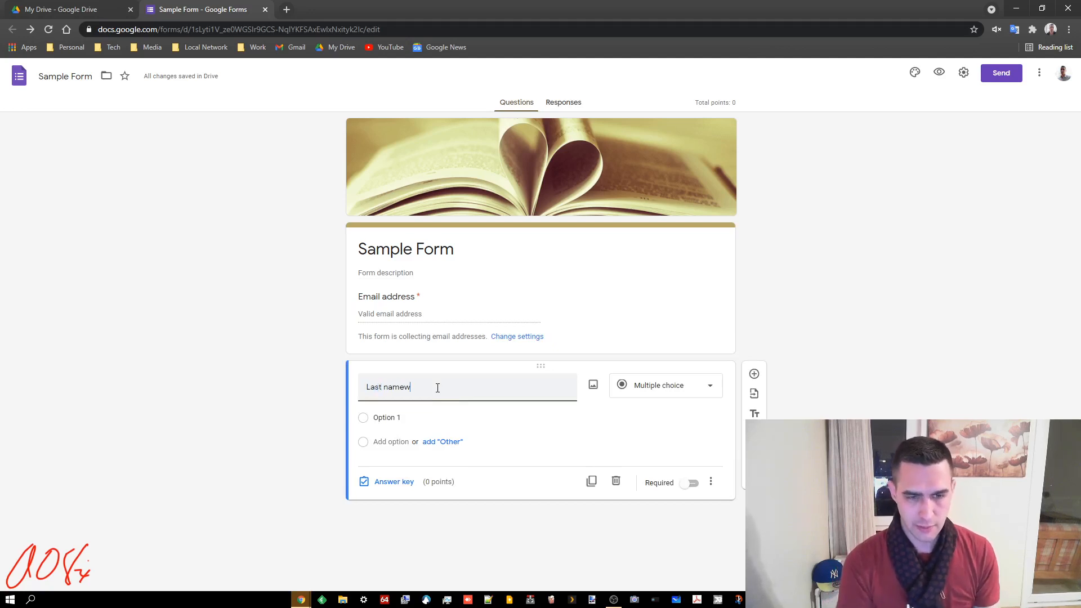
pyautogui.write('ast namew')
pyautogui.press('BackSpace')
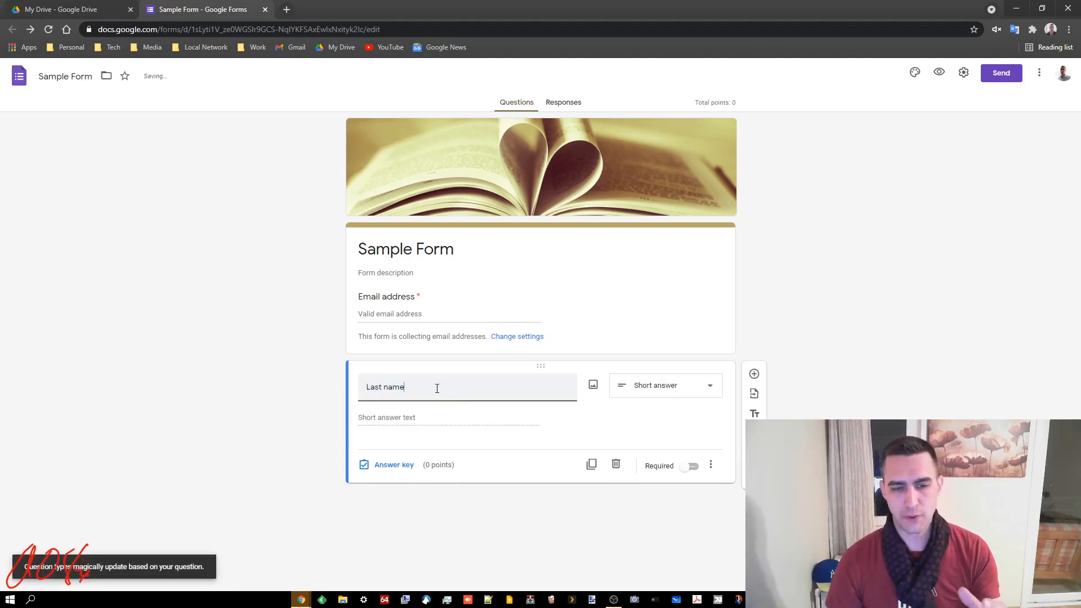
pyautogui.click(755, 373)
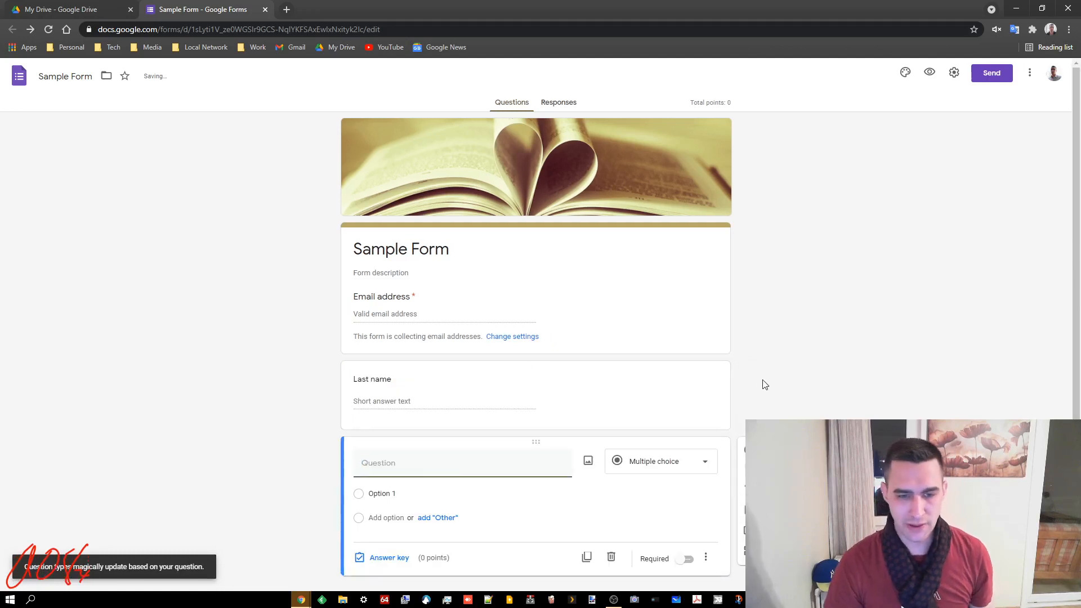
pyautogui.write('First name')
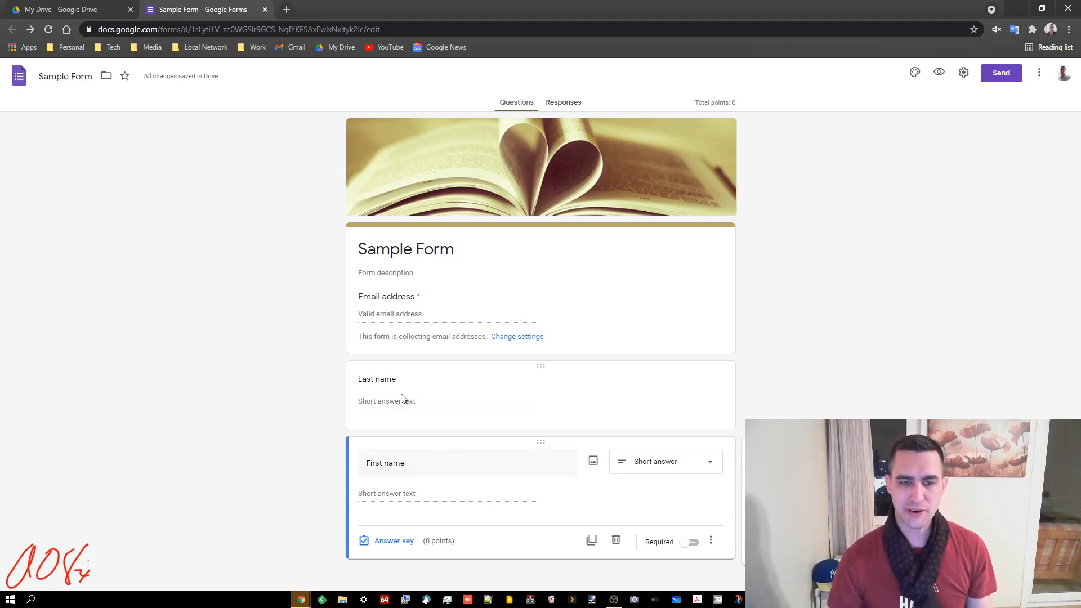
# Mark both the Last name and First name questions as required
pyautogui.click(649, 402)
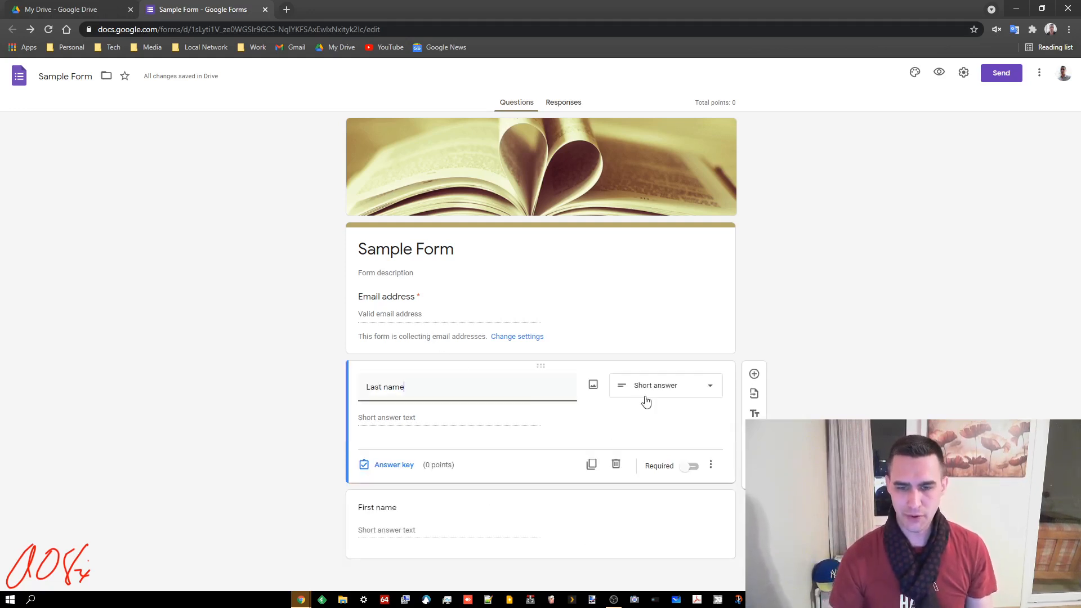
pyautogui.click(690, 466)
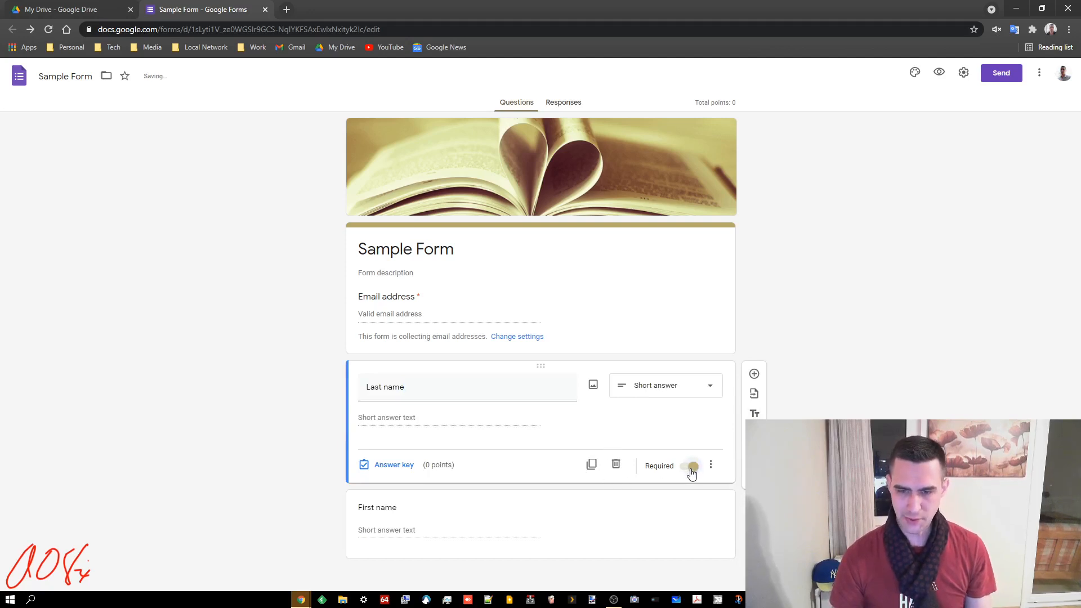
pyautogui.click(693, 507)
pyautogui.click(693, 542)
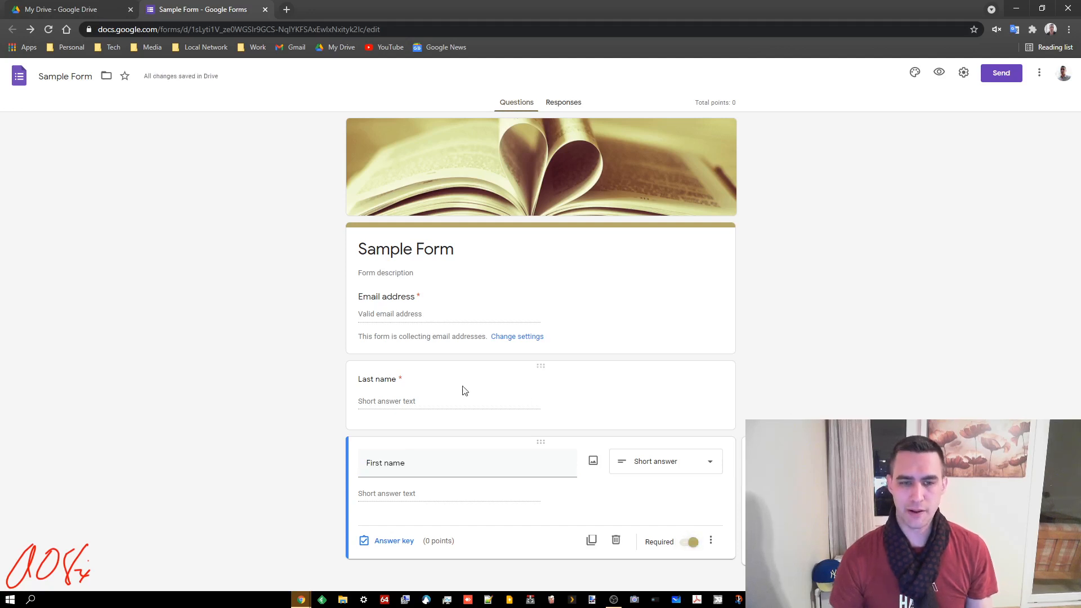
# Bring up the extra options menu for the Last name question
pyautogui.click(403, 384)
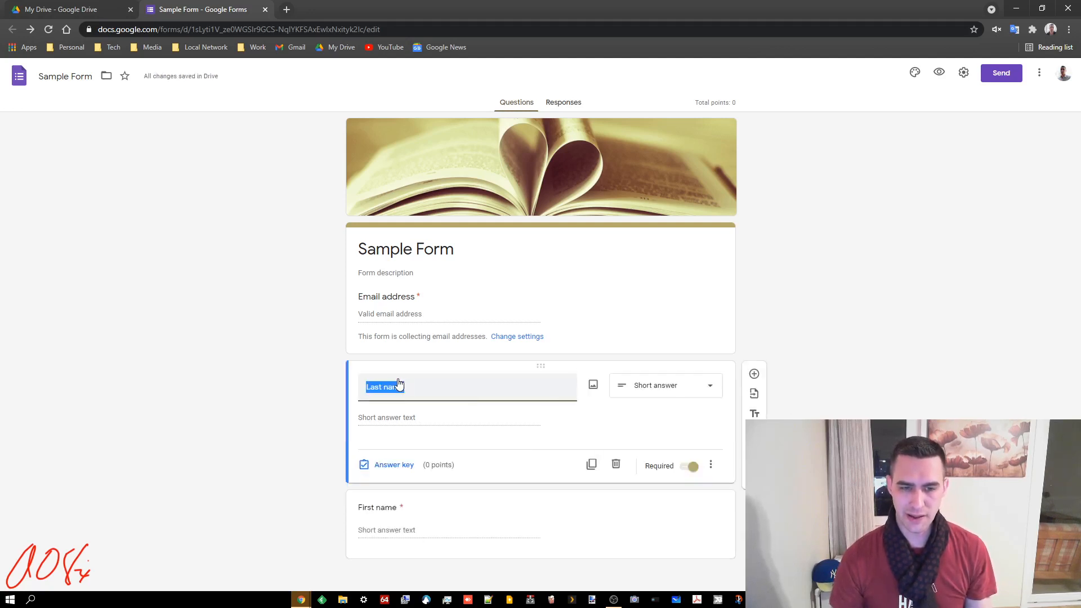
pyautogui.click(392, 424)
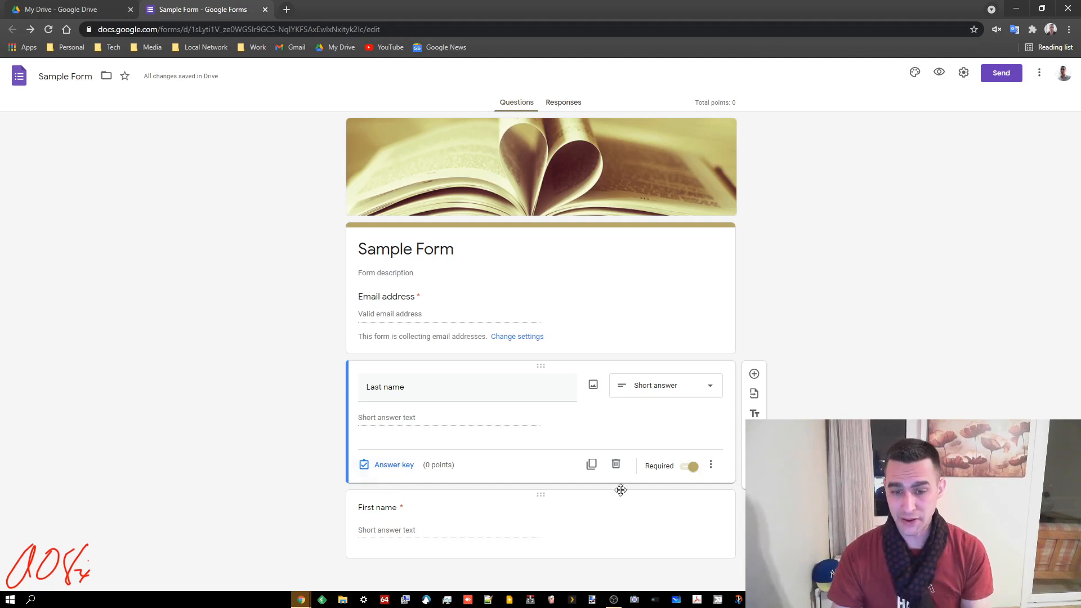
pyautogui.click(710, 465)
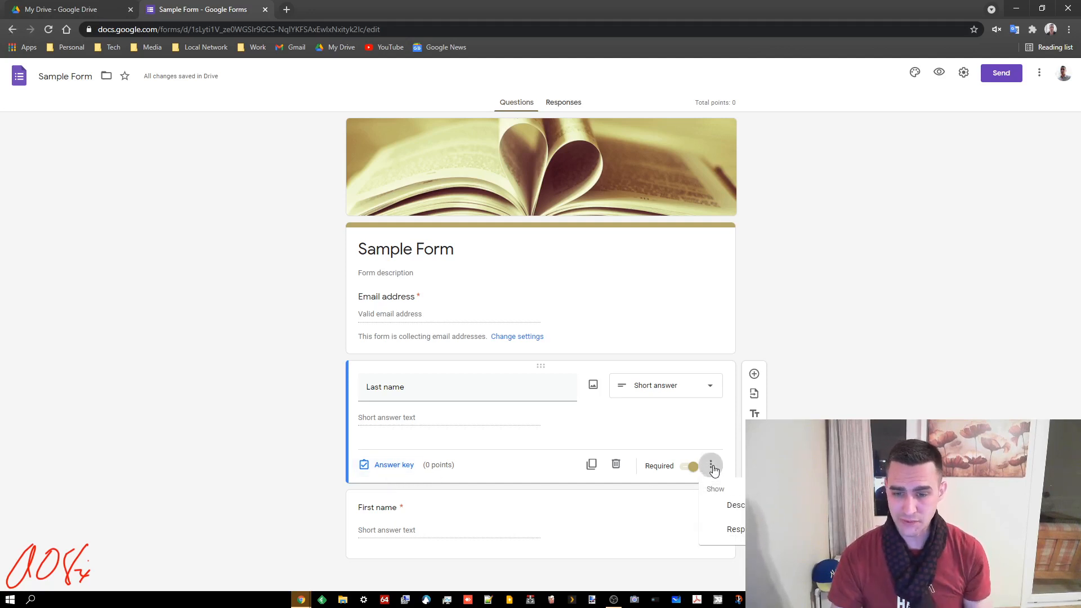
# Add Text Contains validation to Last name with error 'Please enter your FIRST NAME ONLY!'
pyautogui.click(730, 531)
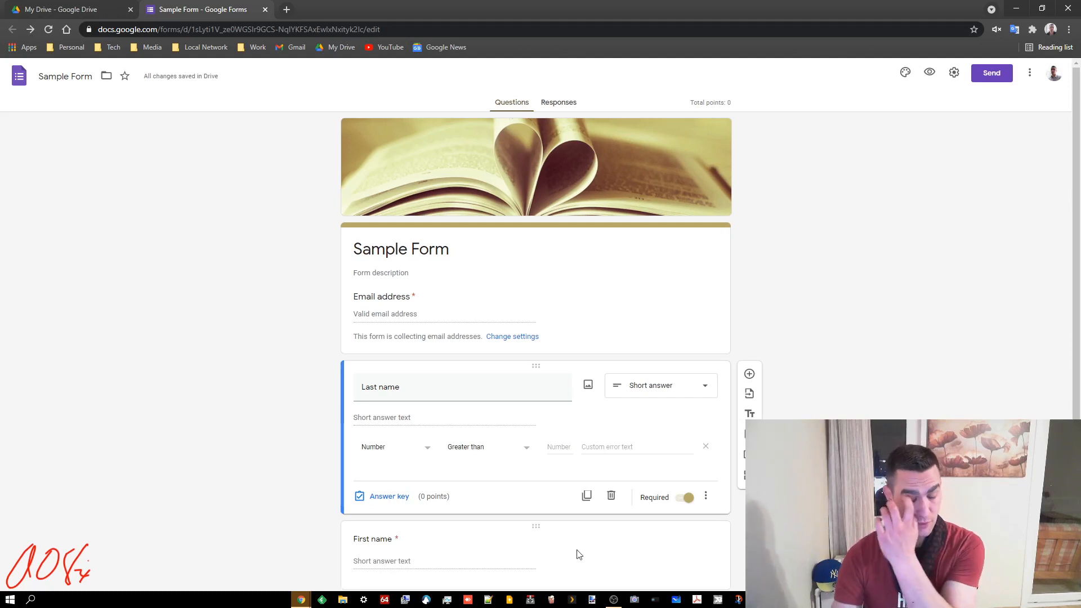
pyautogui.click(422, 449)
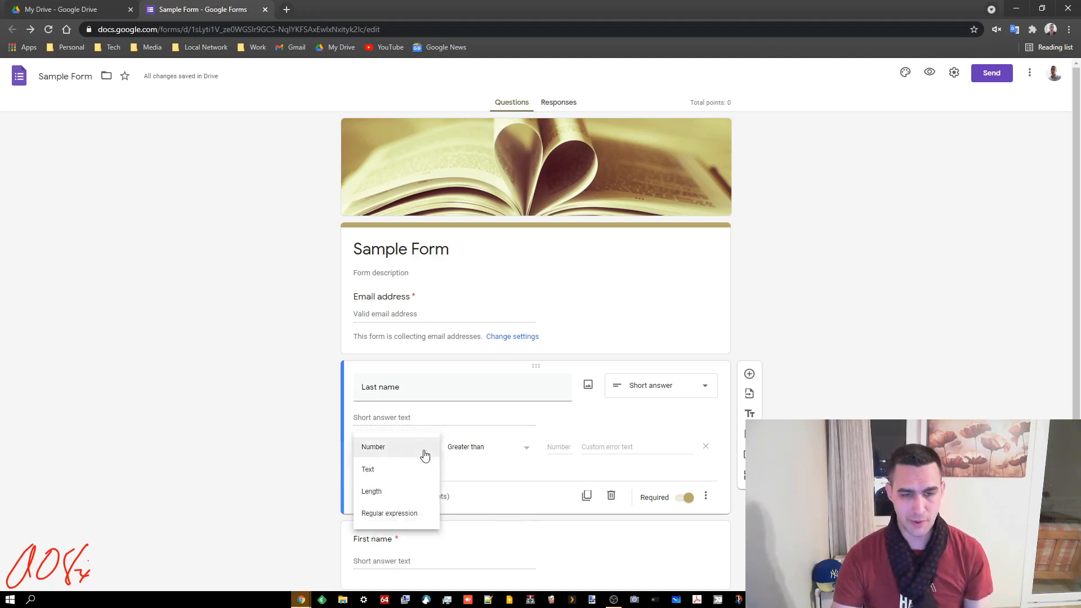
pyautogui.click(397, 471)
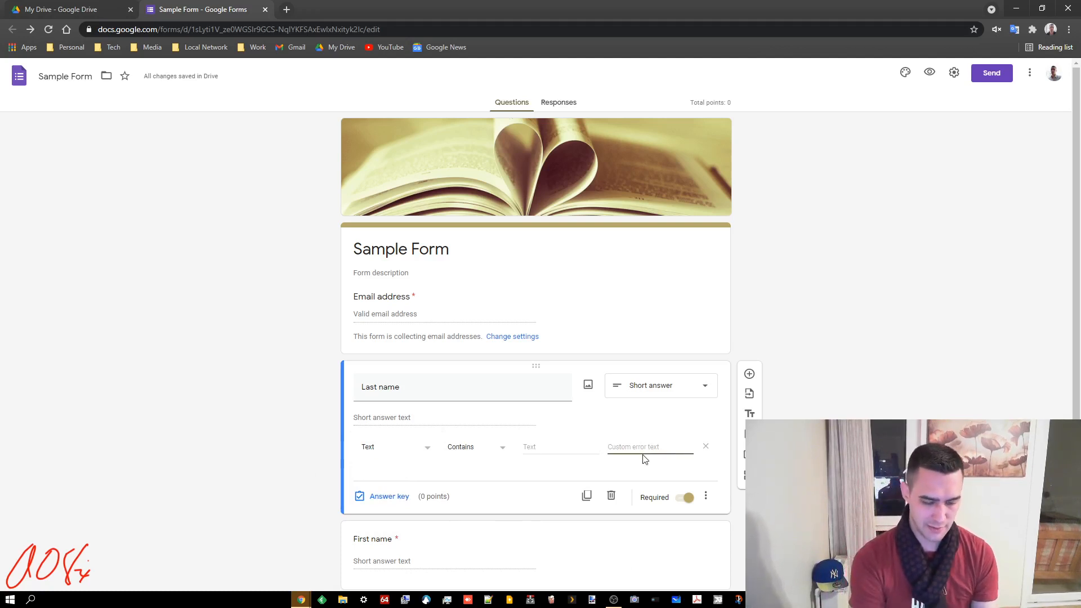
pyautogui.write('Please enter you')
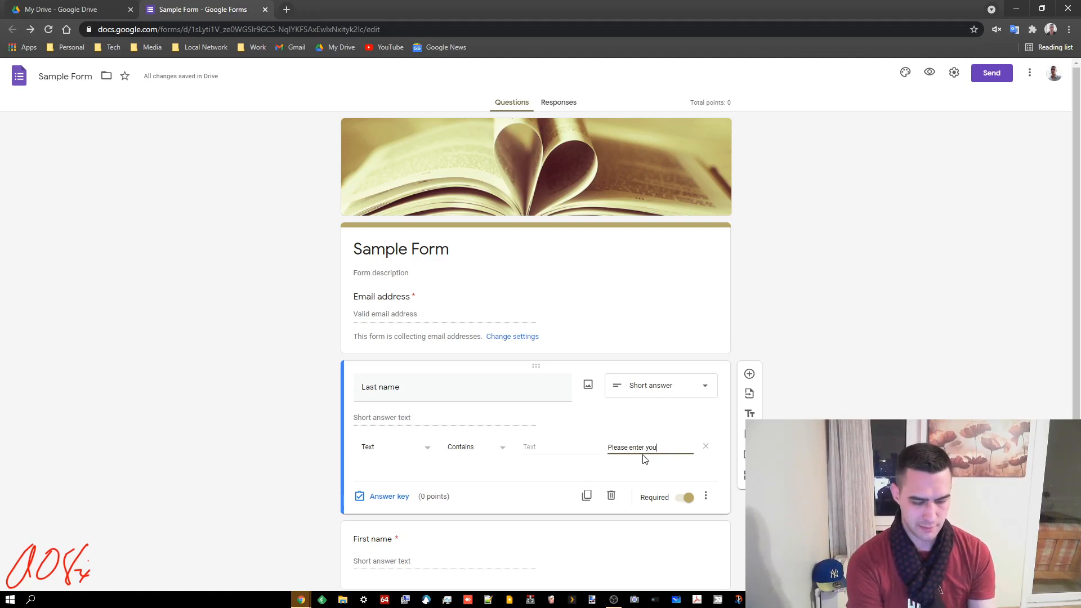
pyautogui.write('r FIRST NAM')
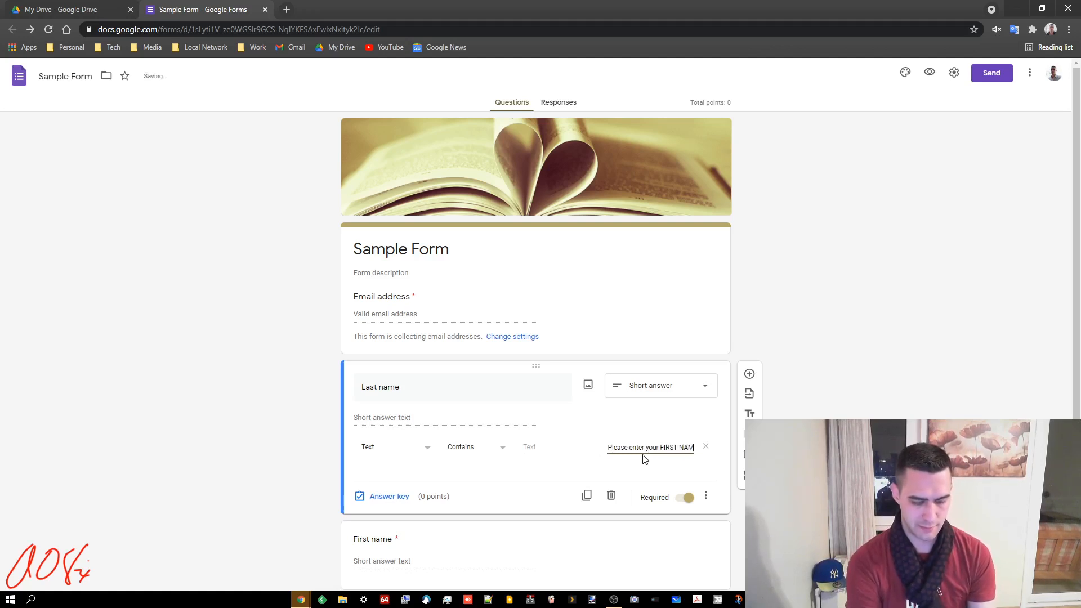
pyautogui.write('E ONLY@!')
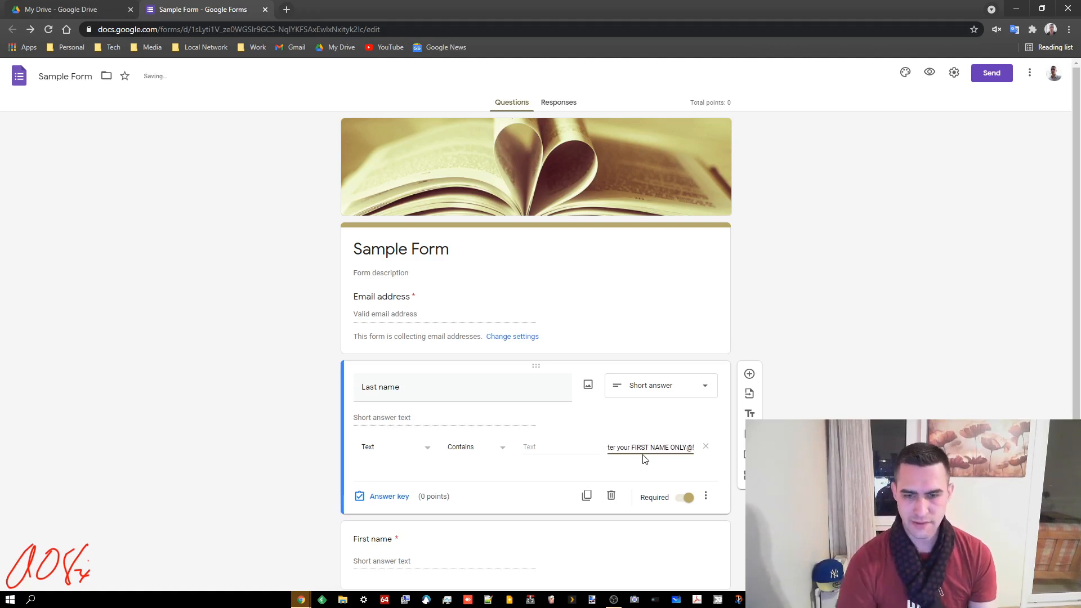
pyautogui.press('BackSpace')
pyautogui.write('!')
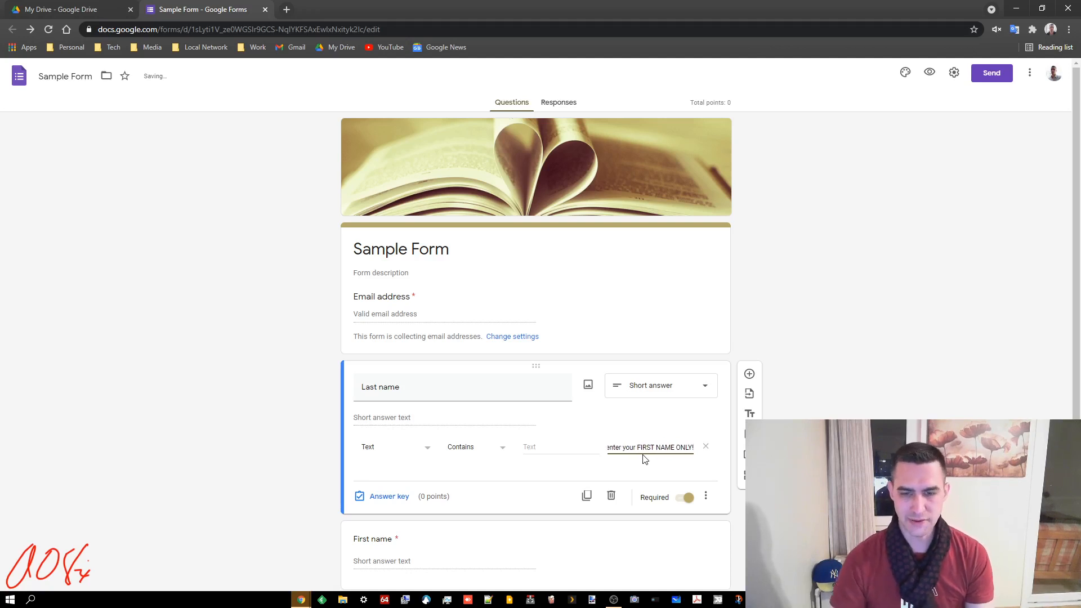
pyautogui.press('Home')
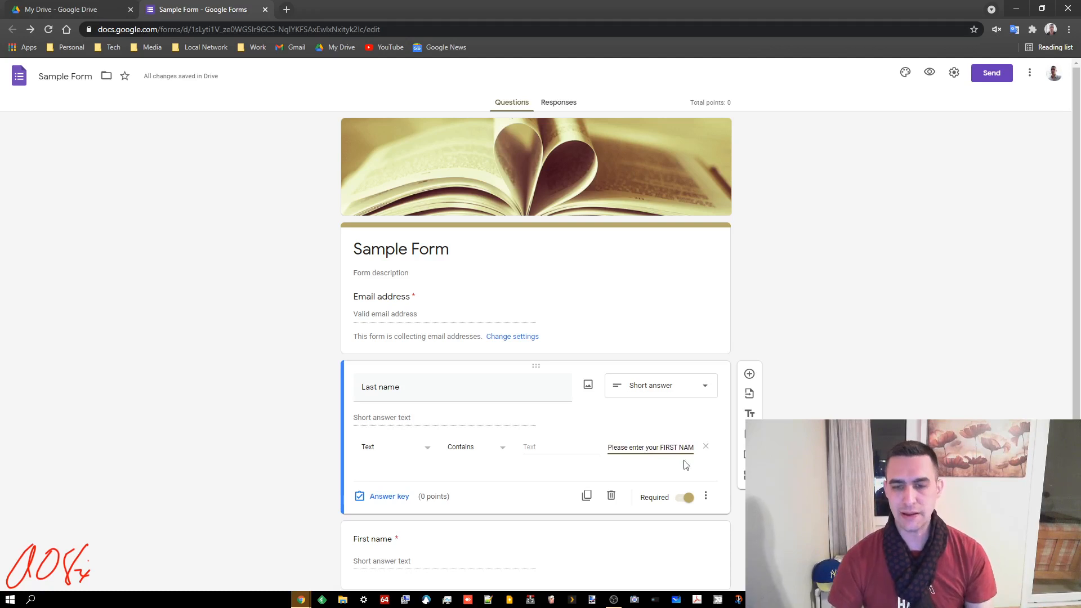
pyautogui.click(806, 474)
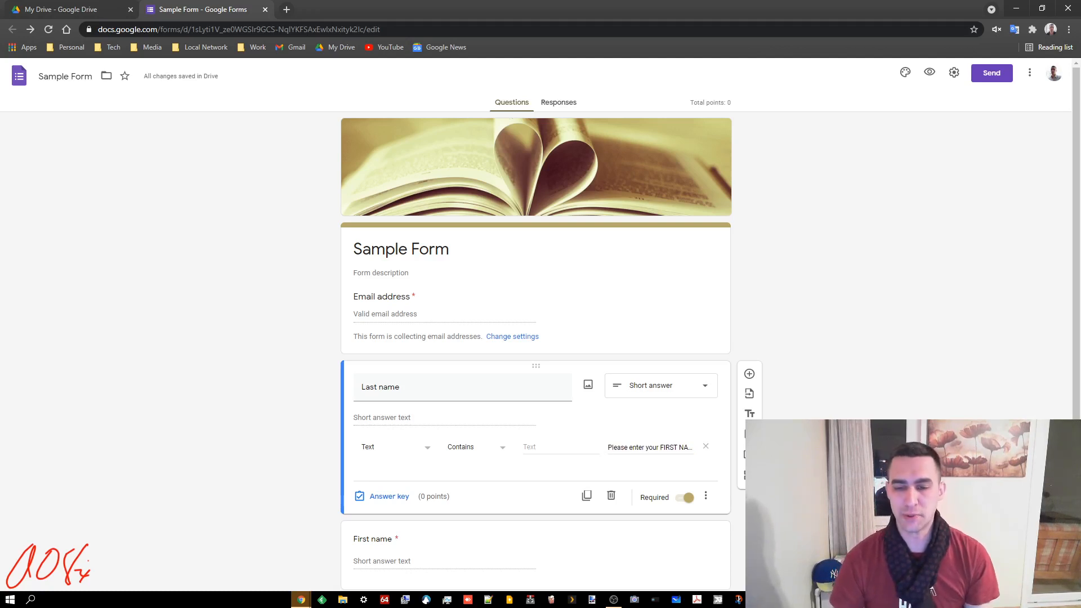
pyautogui.scroll(-1, 345, 324)
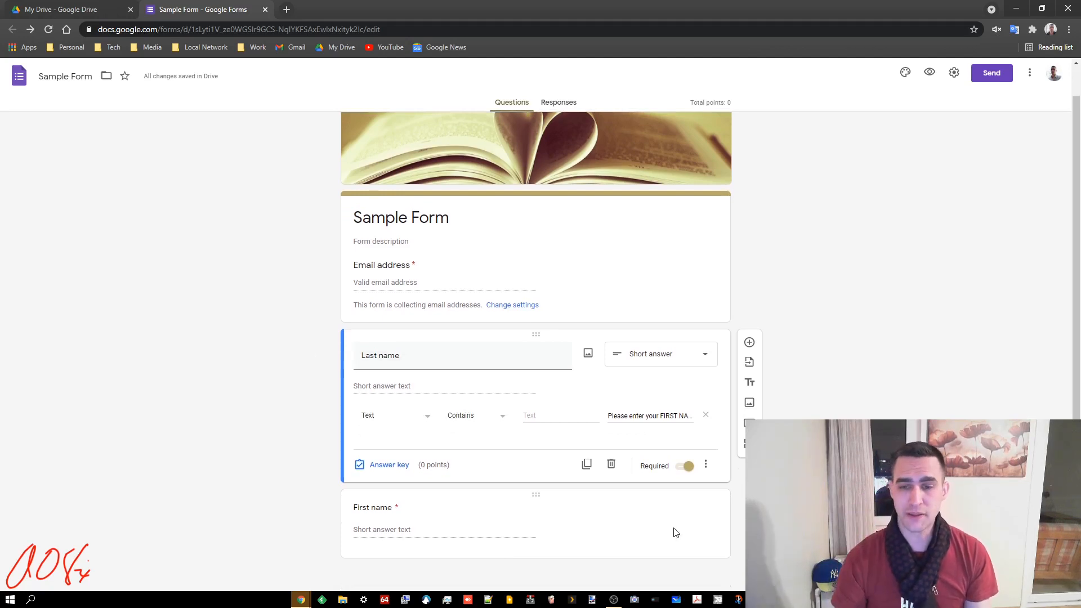
# Add a required short-answer question titled 'Student number' below First name
pyautogui.click(702, 528)
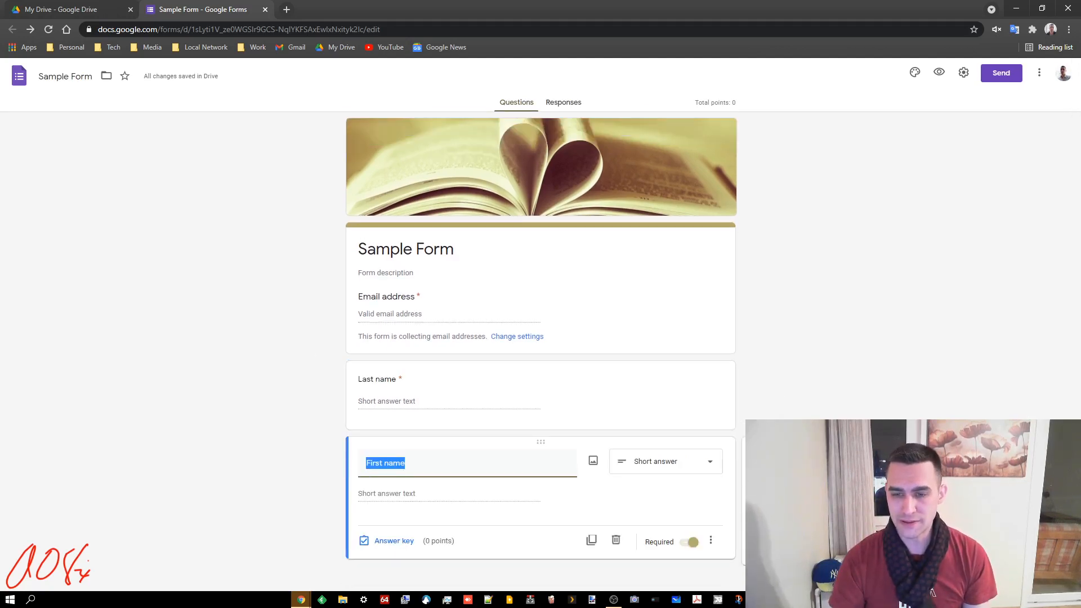
pyautogui.click(755, 450)
pyautogui.write('Stude')
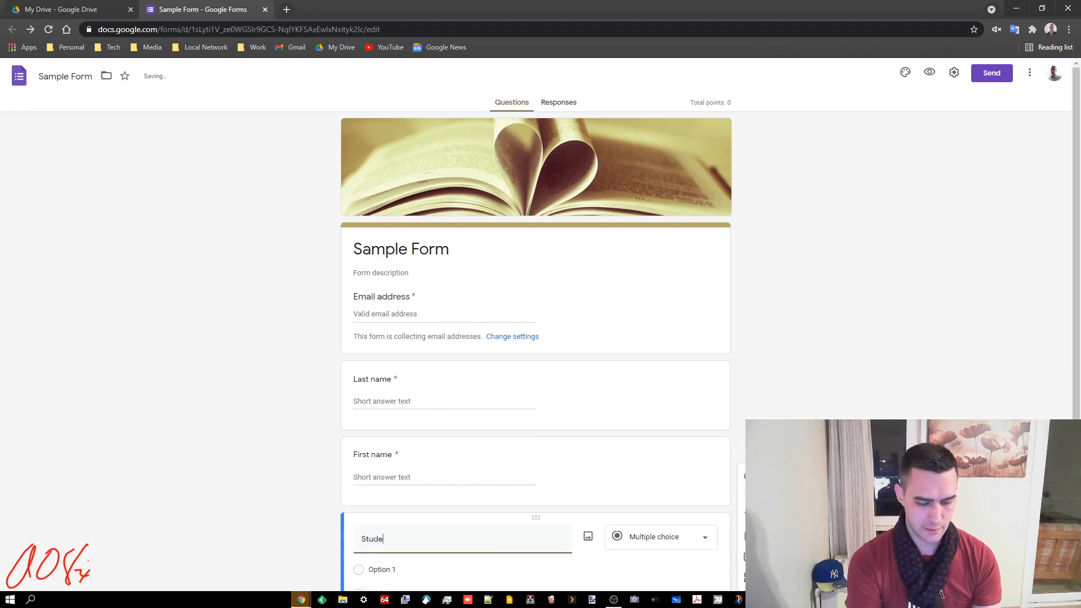
pyautogui.write('nt number')
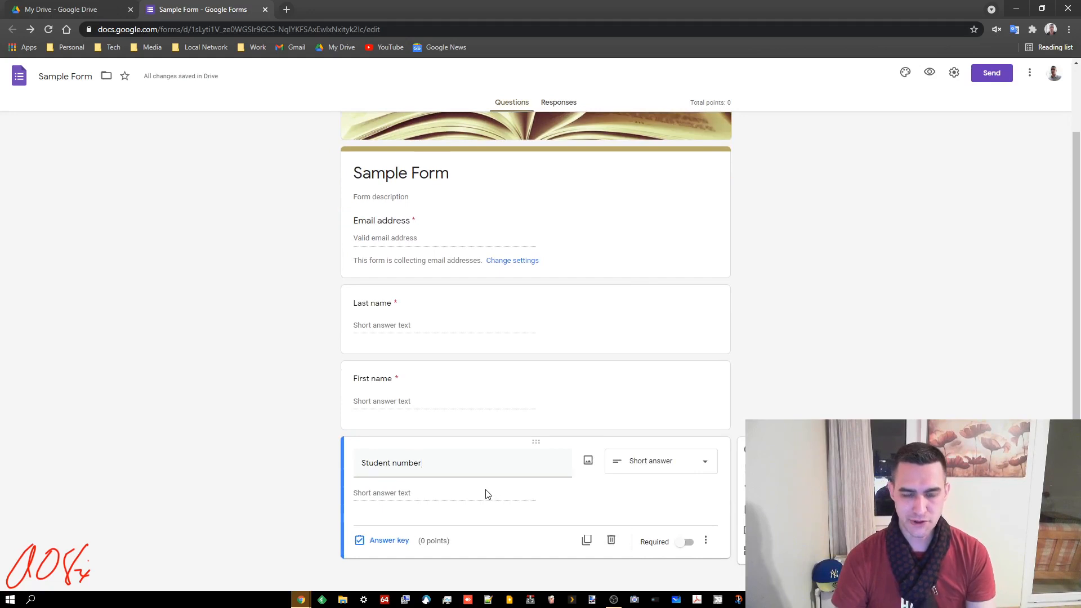
pyautogui.click(687, 543)
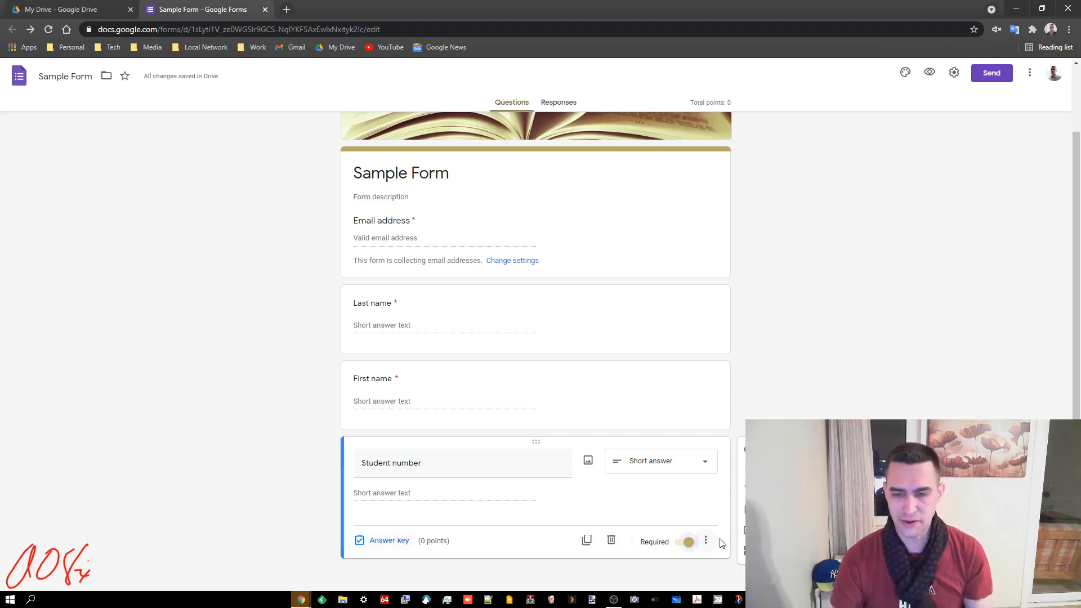
# Limit Student number to Number Between 100 and 200, erroring 'Enter your correct student number please'
pyautogui.click(705, 542)
pyautogui.click(724, 569)
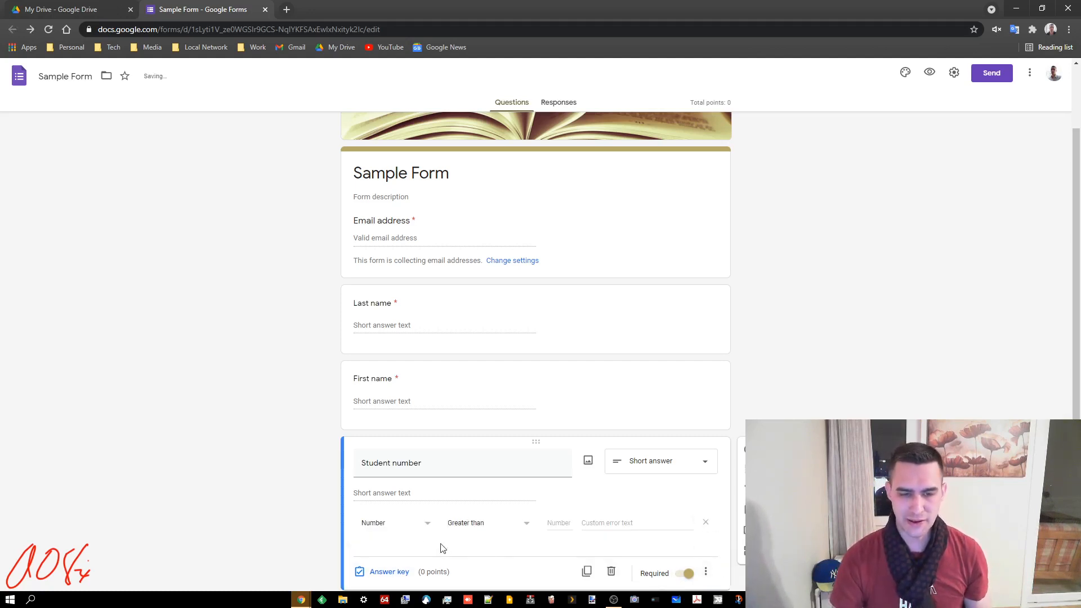
pyautogui.click(470, 524)
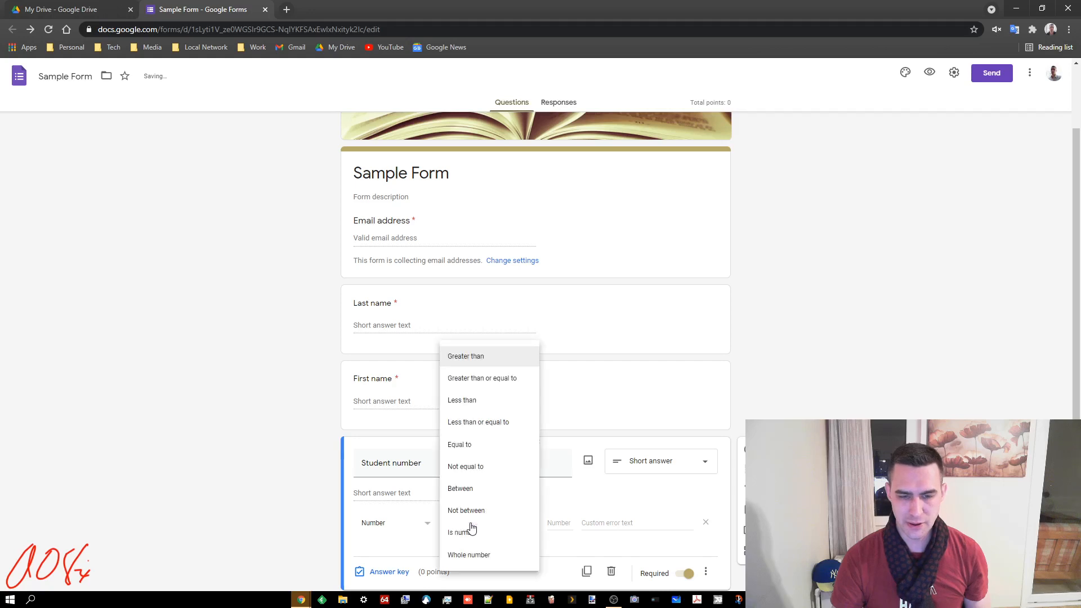
pyautogui.click(476, 489)
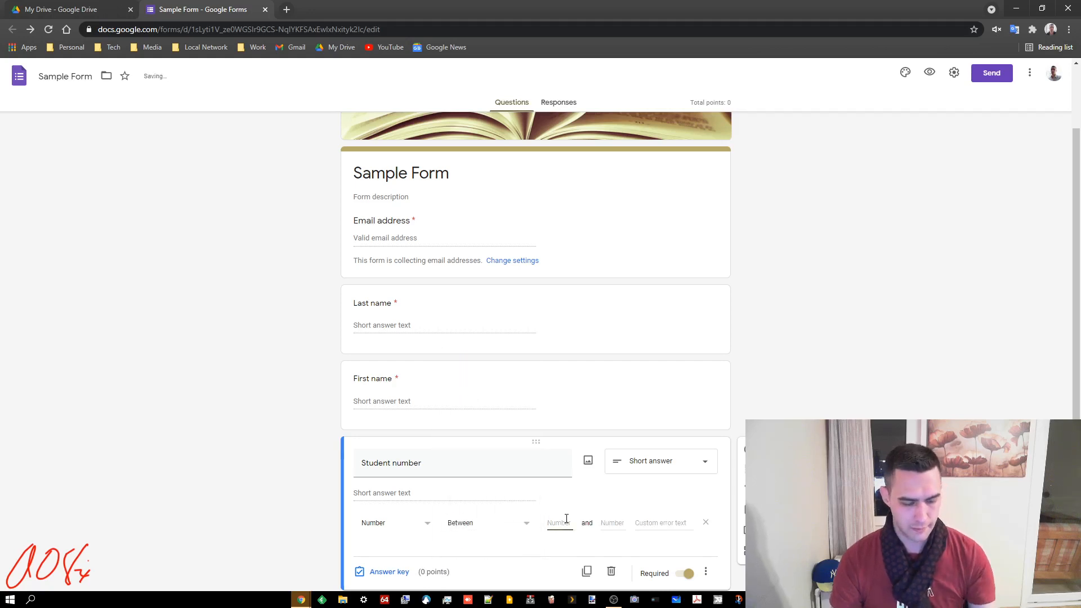
pyautogui.write('100')
pyautogui.click(608, 523)
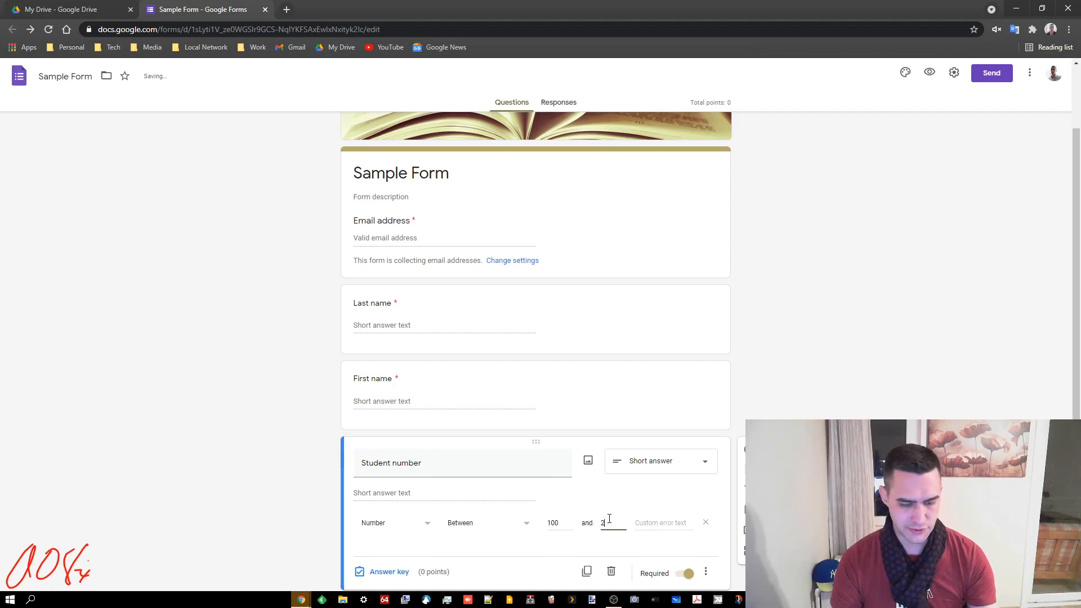
pyautogui.click(660, 523)
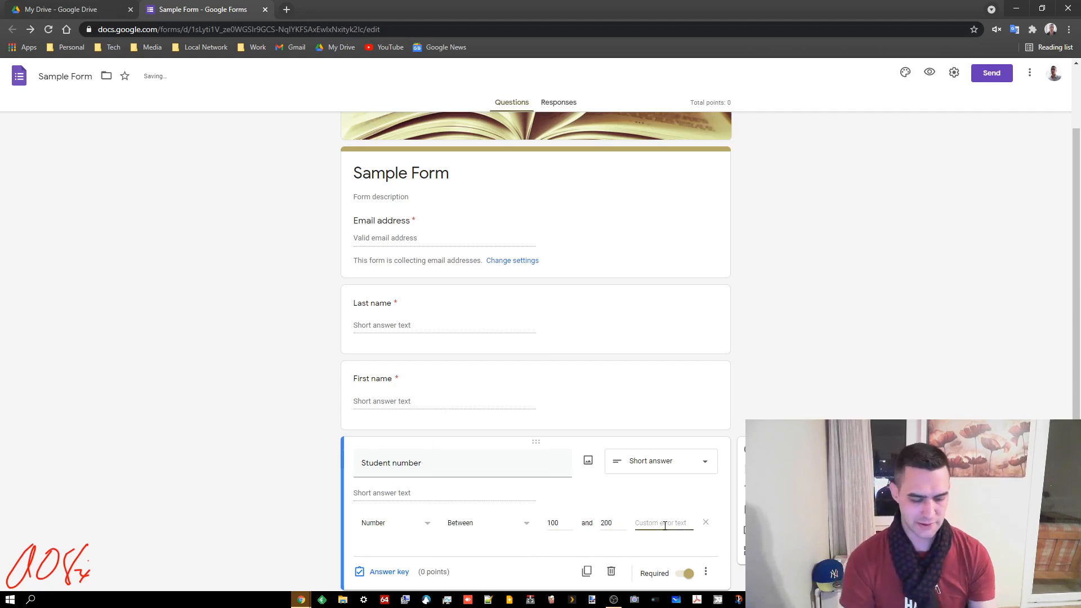
pyautogui.write('Enter')
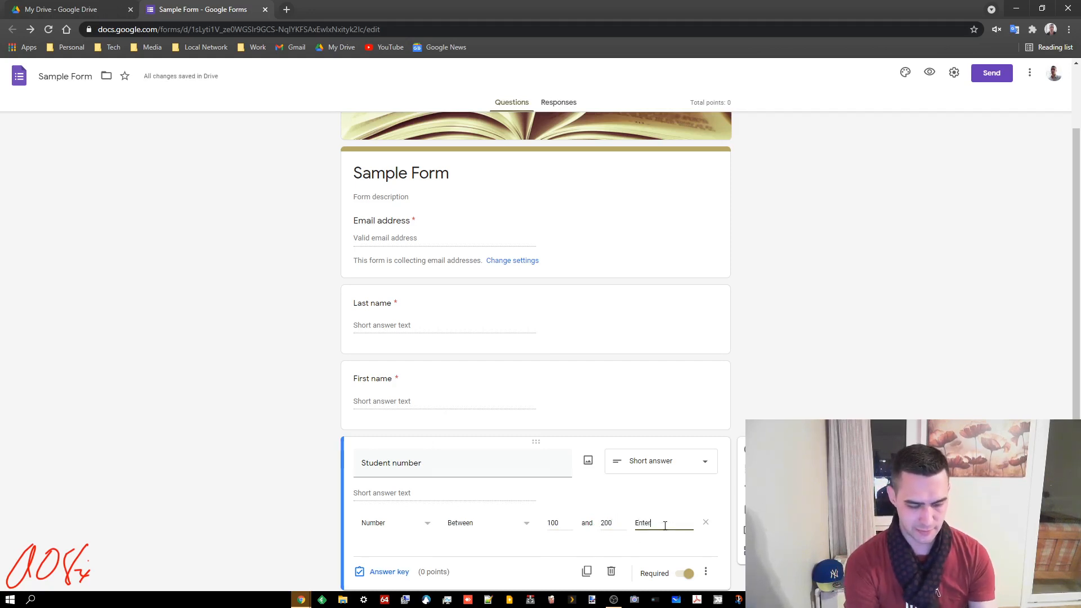
pyautogui.write(' your correct stu')
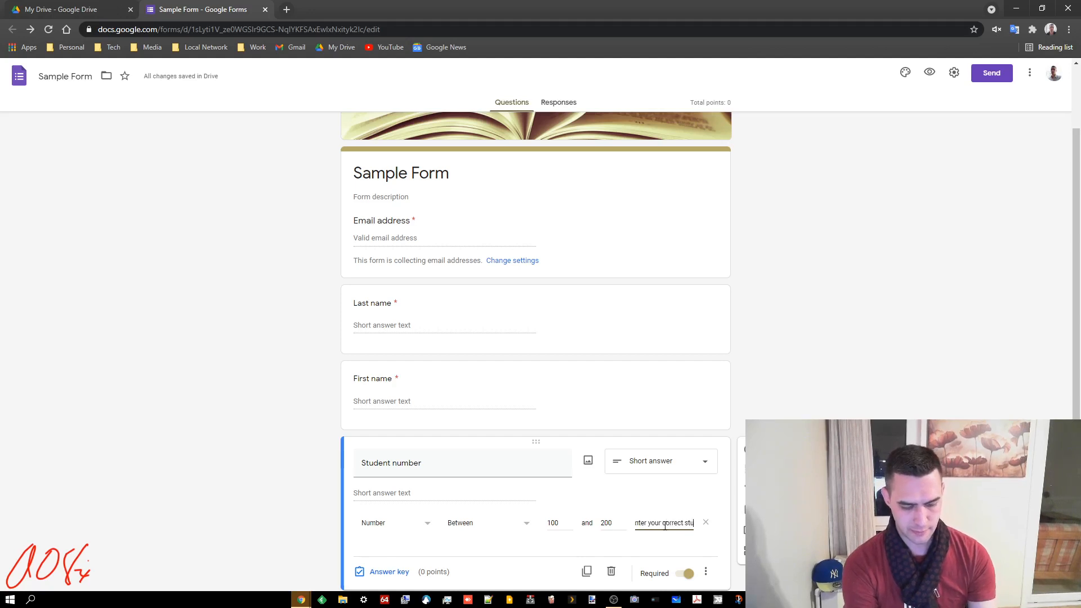
pyautogui.write('dent number please!')
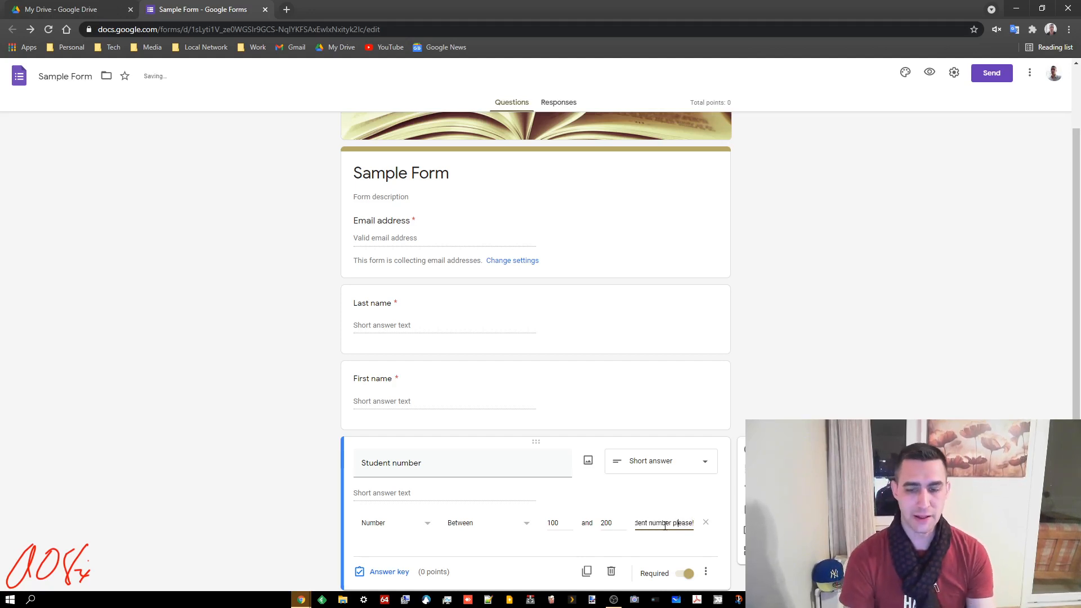
pyautogui.press('Left')
pyautogui.press('Left')
pyautogui.press('Left')
pyautogui.press('Left')
pyautogui.press('Left')
pyautogui.press('Left')
pyautogui.press('Left')
pyautogui.press('Left')
pyautogui.press('Left')
pyautogui.press('Left')
pyautogui.press('Left')
pyautogui.press('Left')
pyautogui.press('Left')
pyautogui.press('Left')
pyautogui.press('Left')
pyautogui.press('Left')
pyautogui.press('Left')
pyautogui.press('Left')
pyautogui.press('Left')
pyautogui.press('Left')
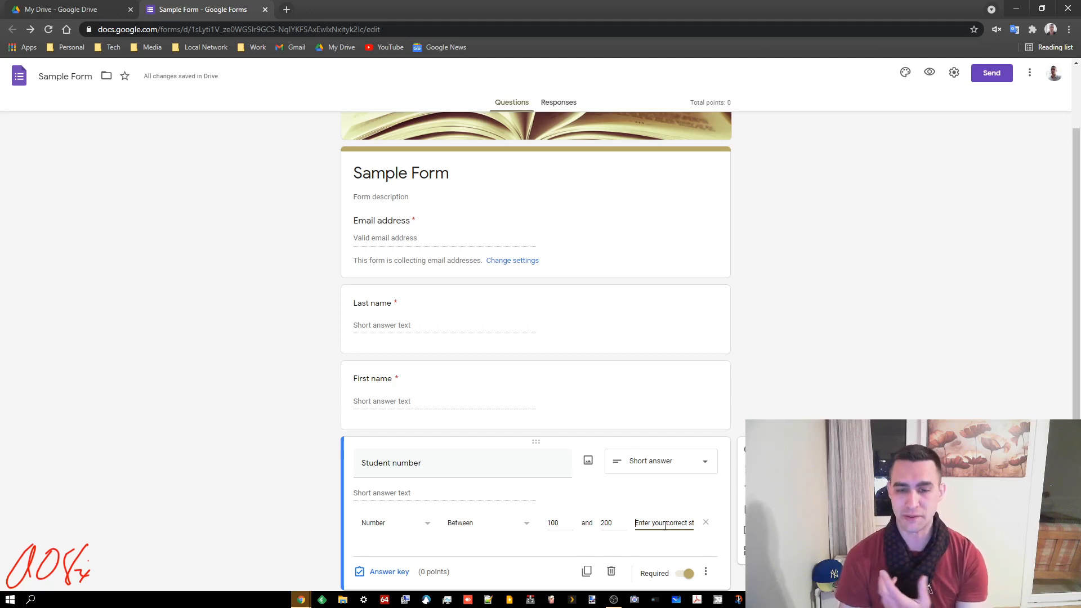
pyautogui.scroll(-1, 1063, 316)
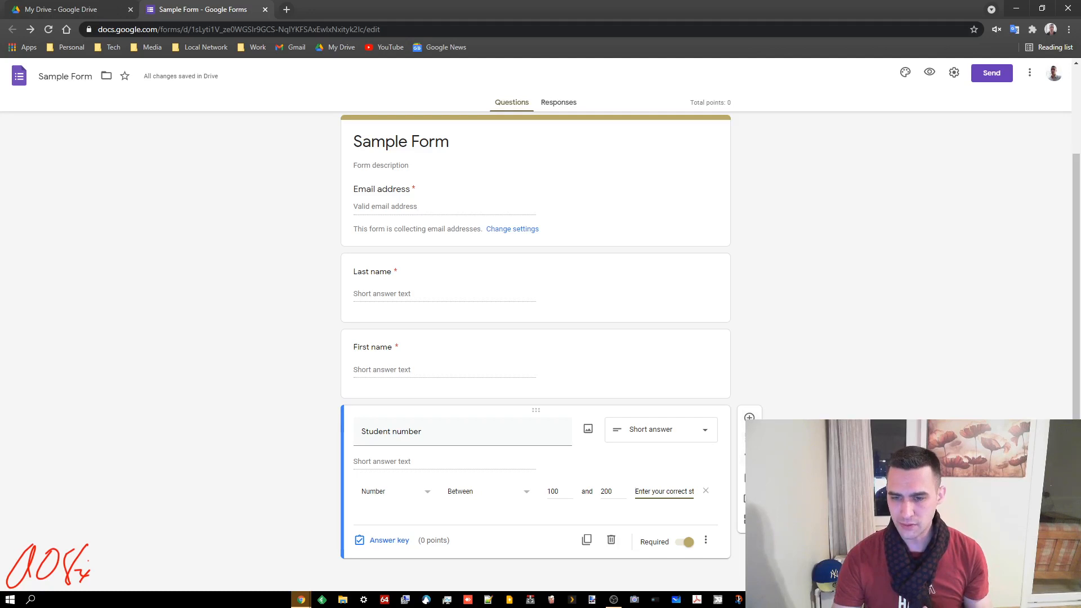
# Add Section 2 'Multiple Choice' described 'Please answer all questions to the best of your ability.'
pyautogui.click(749, 518)
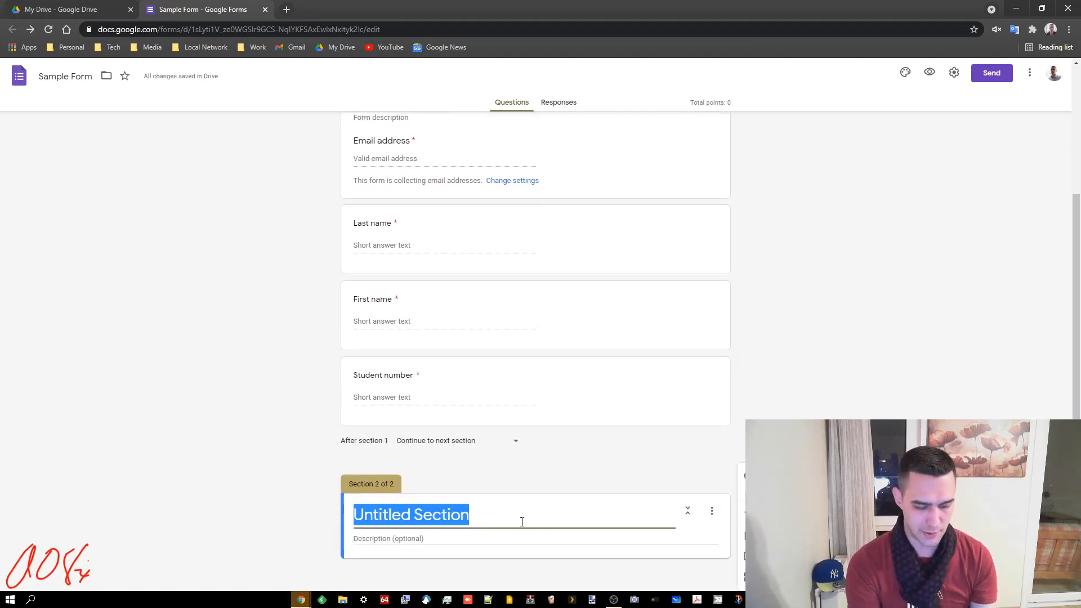
pyautogui.write('Multiple Choise')
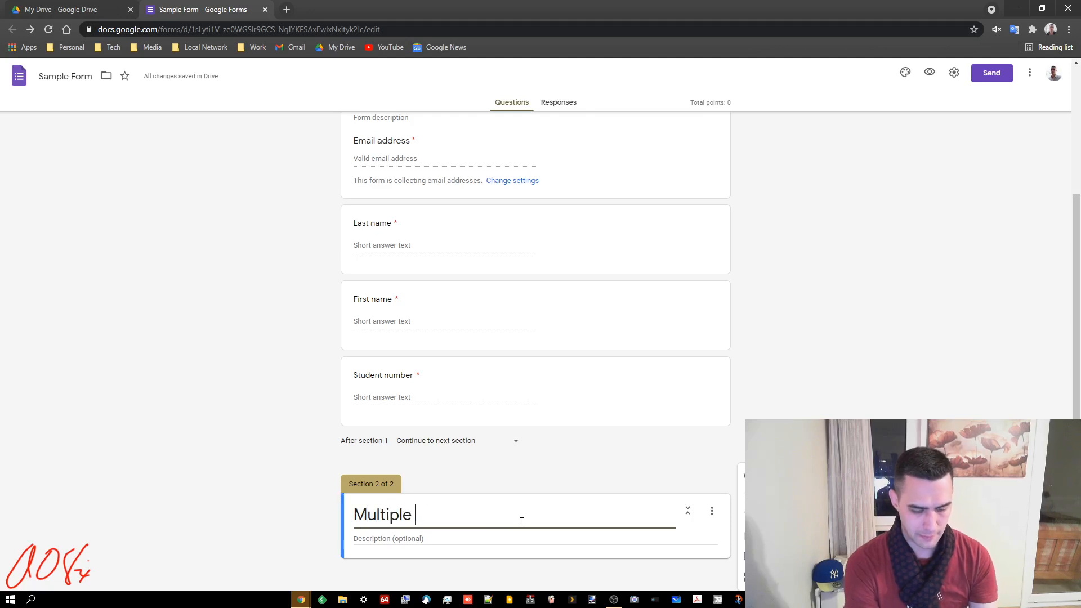
pyautogui.press('BackSpace')
pyautogui.press('BackSpace')
pyautogui.press('BackSpace')
pyautogui.write('ce')
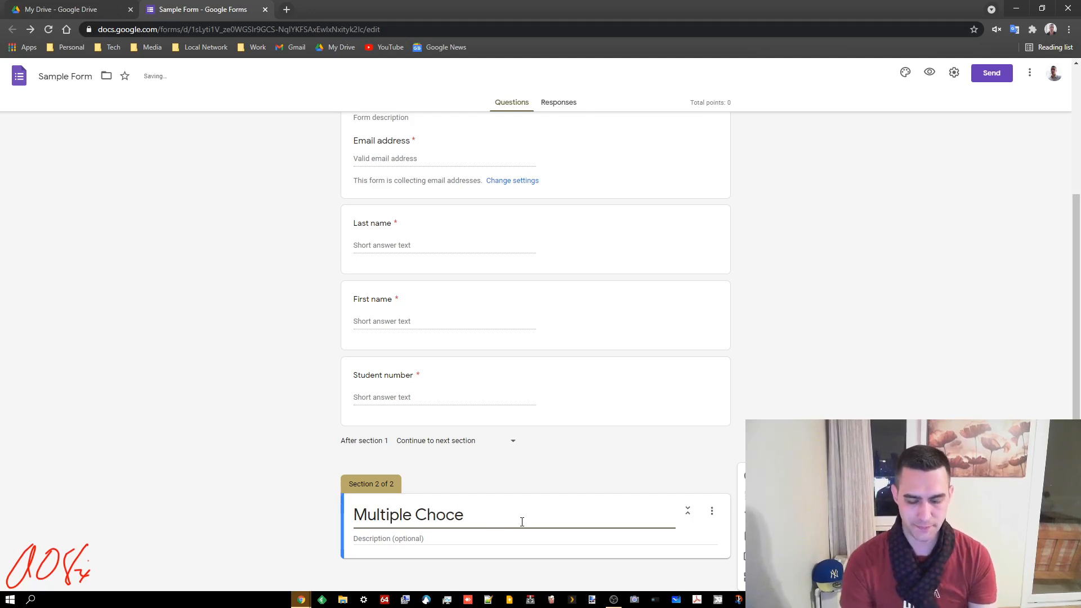
pyautogui.press('BackSpace')
pyautogui.press('BackSpace')
pyautogui.write('ice')
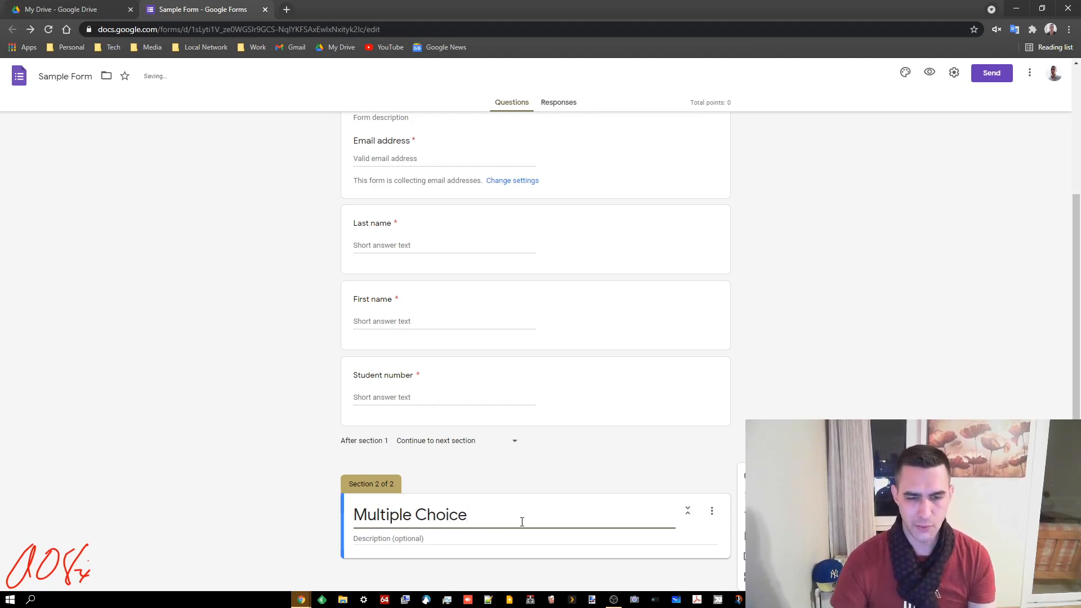
pyautogui.click(751, 476)
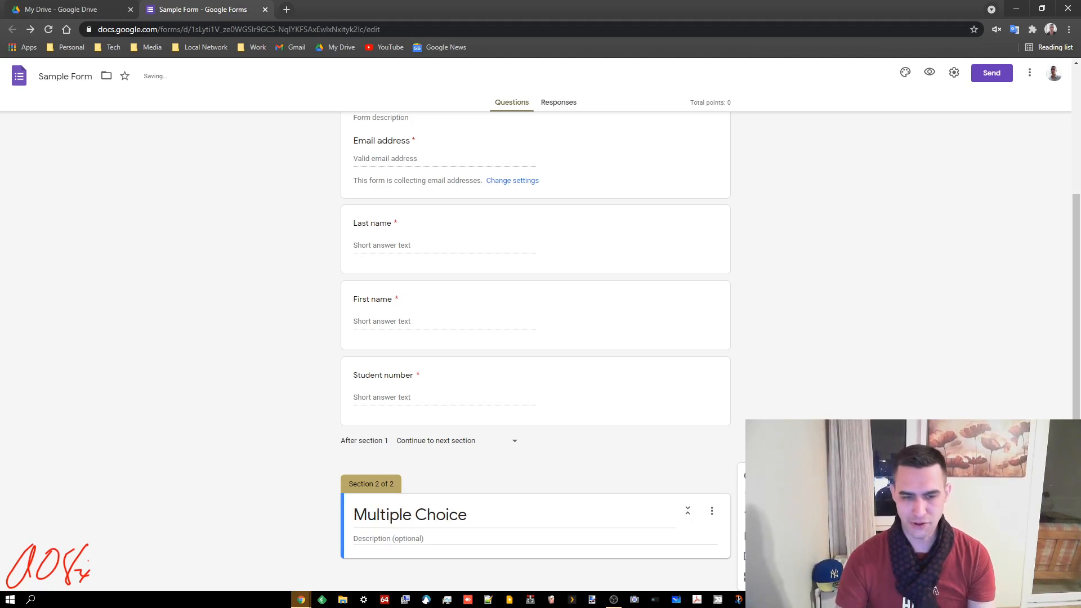
pyautogui.click(448, 539)
pyautogui.write('P')
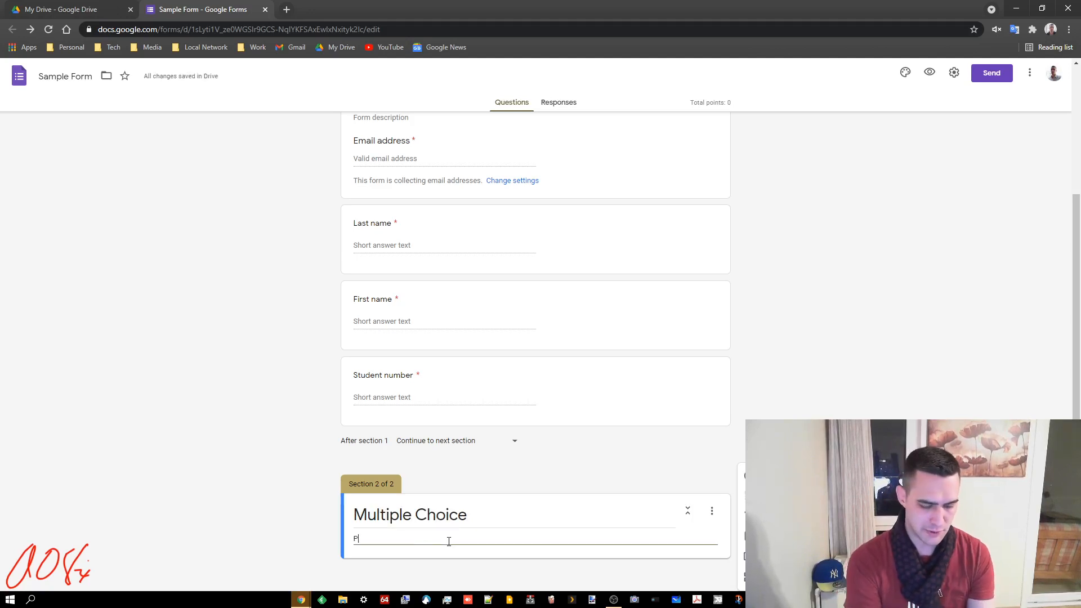
pyautogui.write('lease answer all')
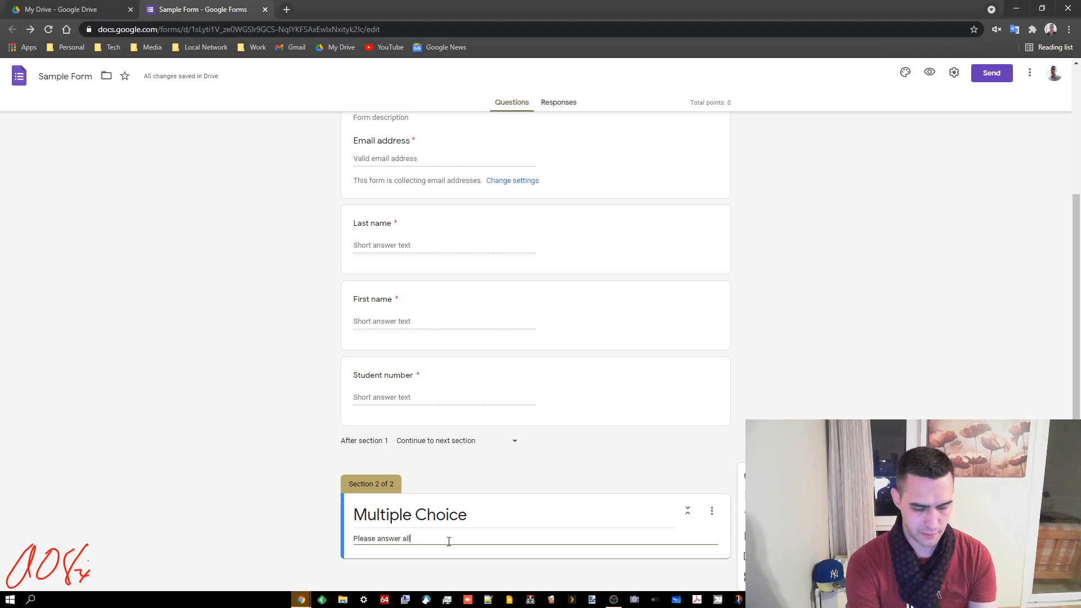
pyautogui.write(' questions to the')
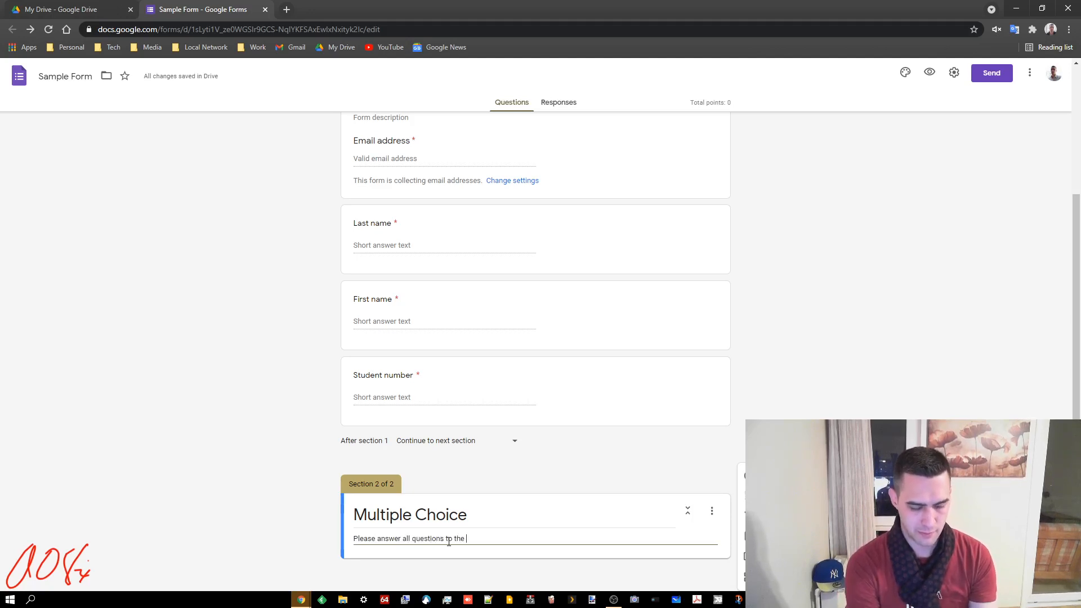
pyautogui.write(' best of your abili')
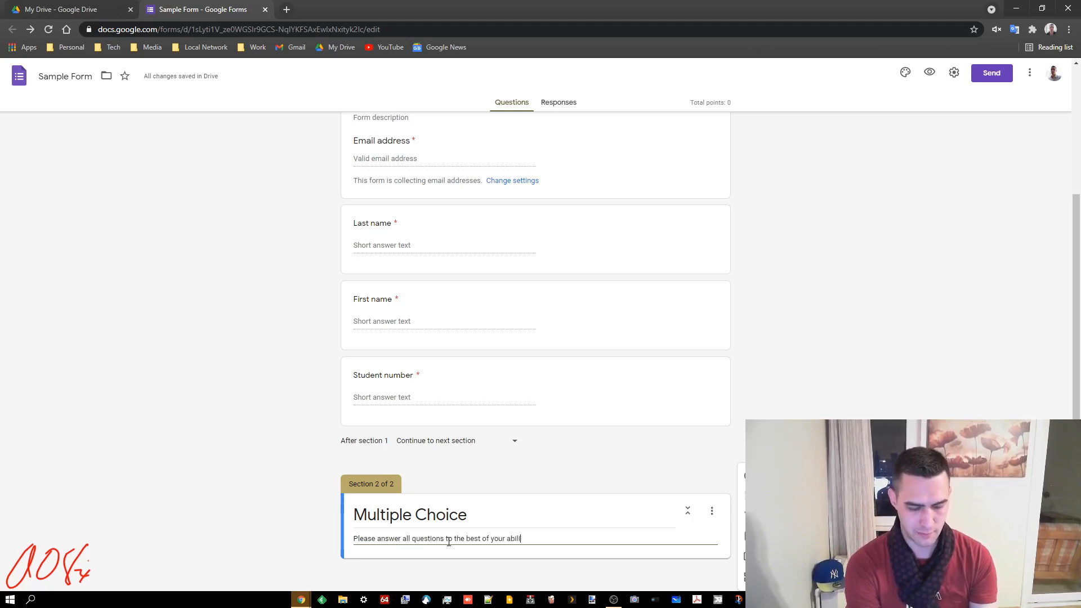
pyautogui.write('ty.')
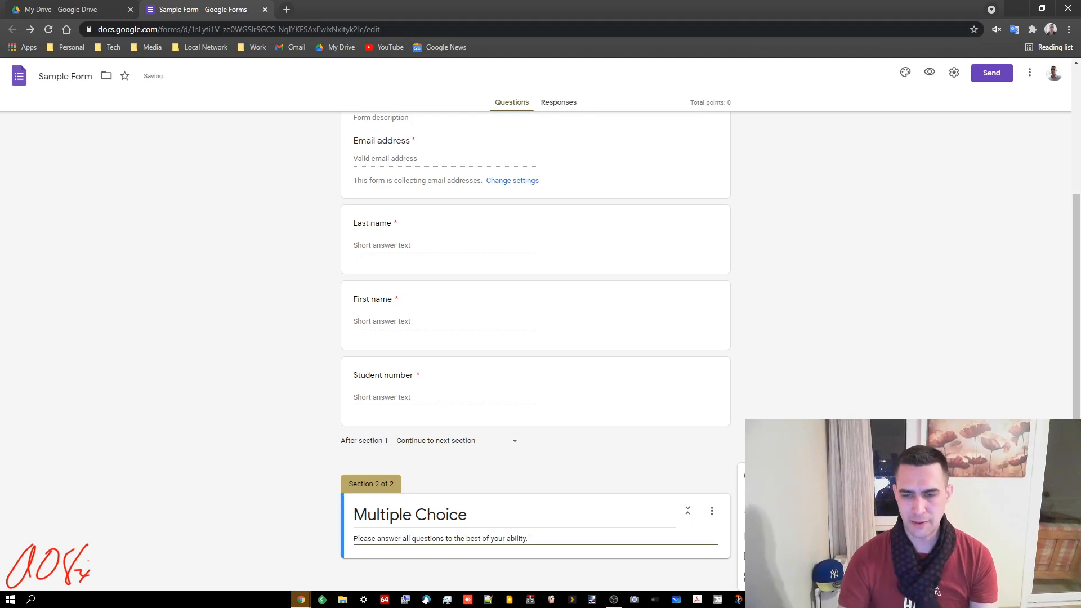
pyautogui.click(750, 477)
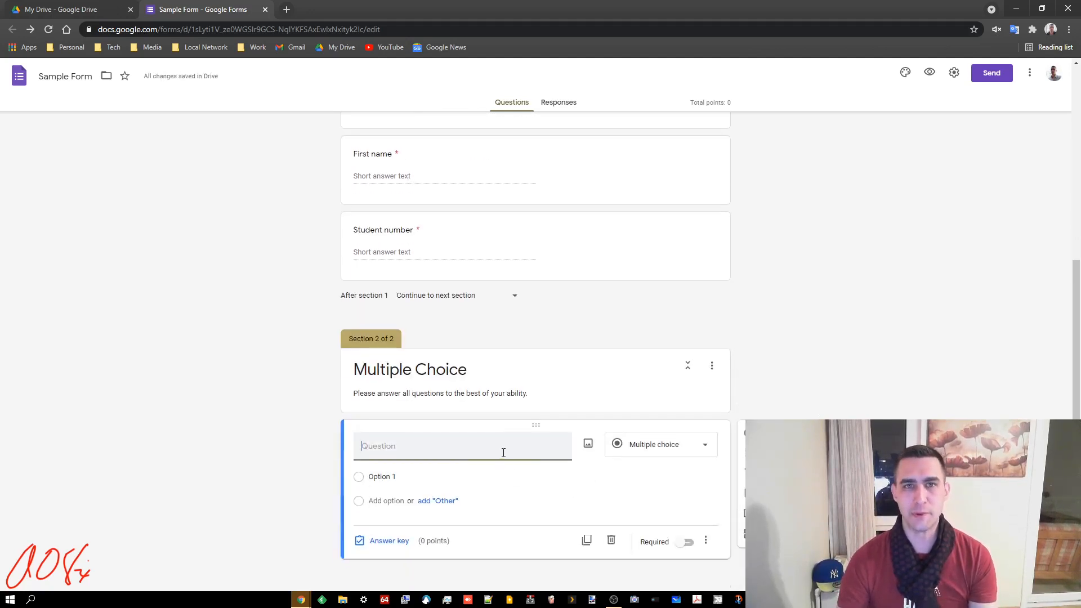
# Title the question 'Which one is correct' with options A, B, C, D and Other
pyautogui.write('W')
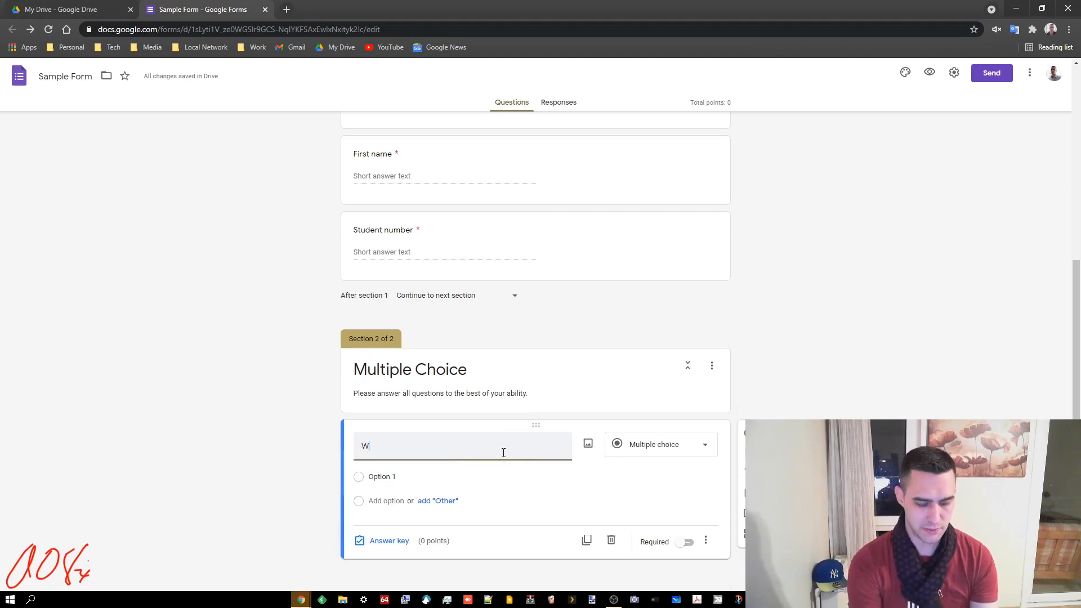
pyautogui.write('hich one is co')
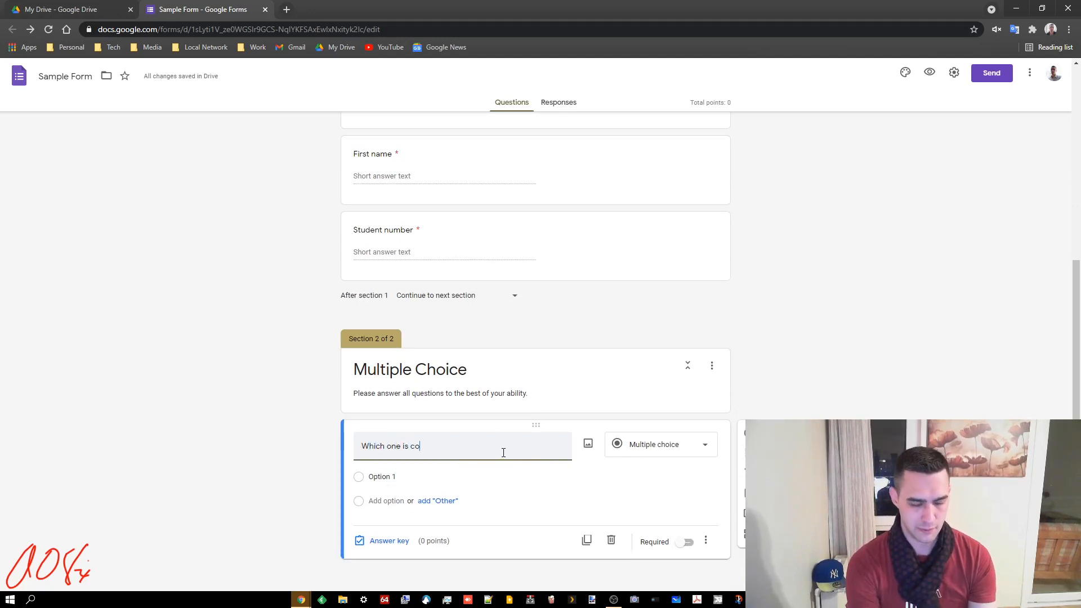
pyautogui.write('rrect')
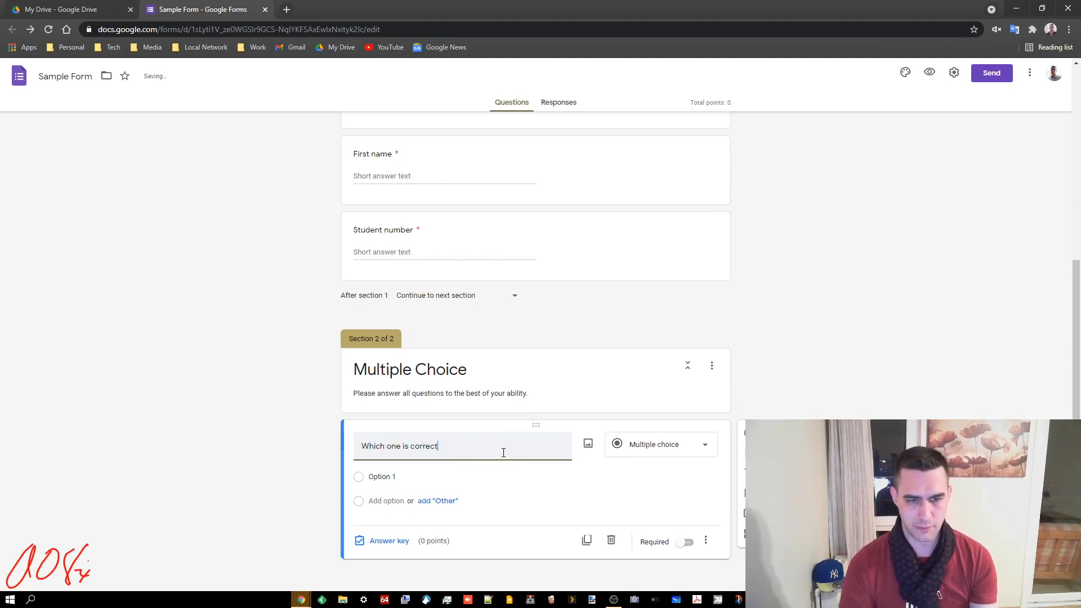
pyautogui.click(431, 476)
pyautogui.write('A')
pyautogui.click(394, 501)
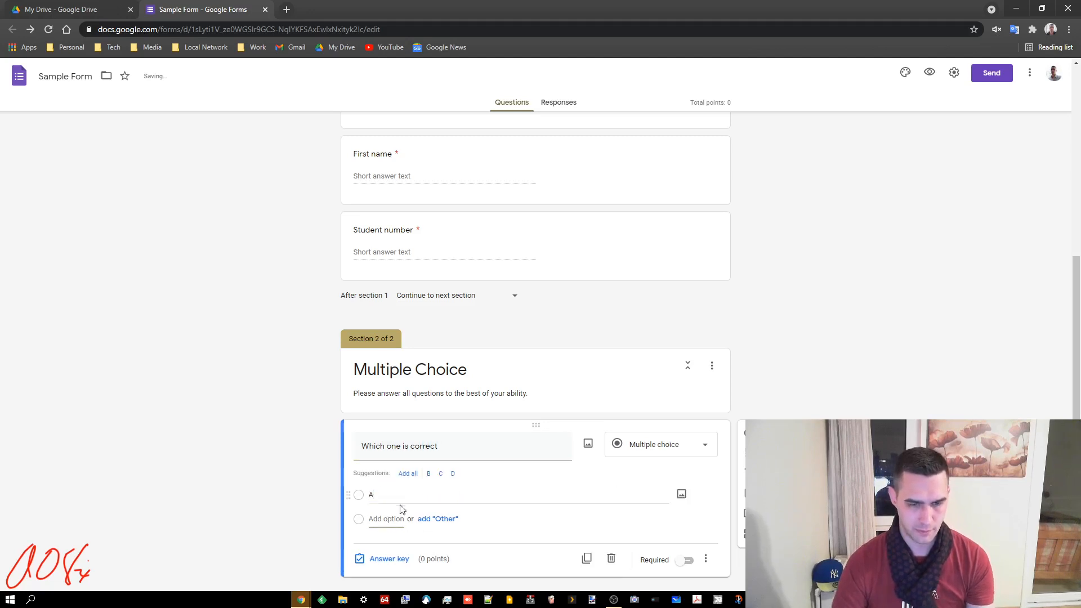
pyautogui.click(407, 473)
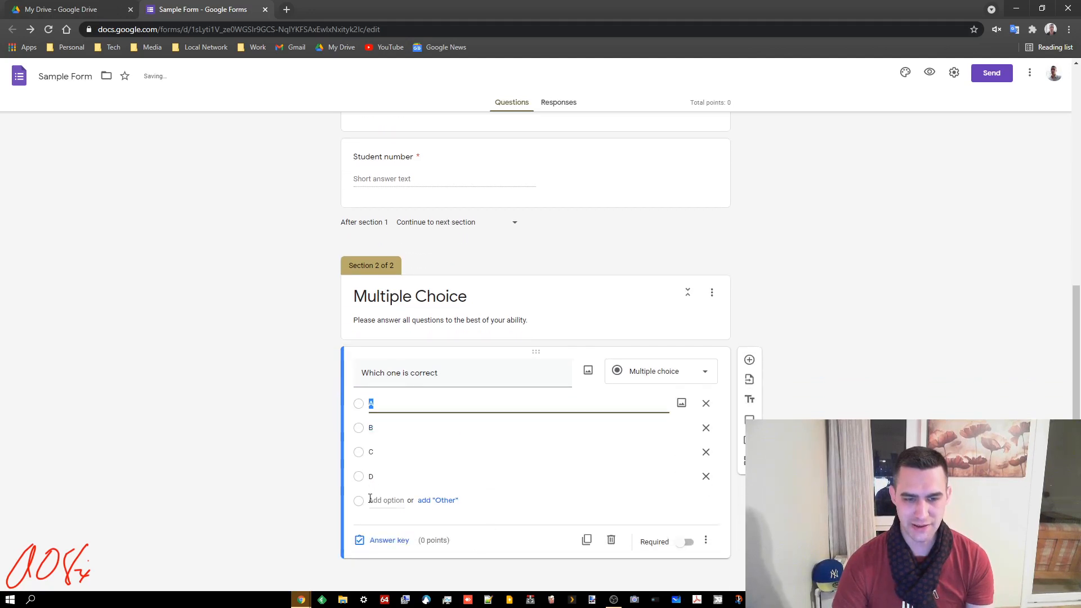
pyautogui.click(450, 501)
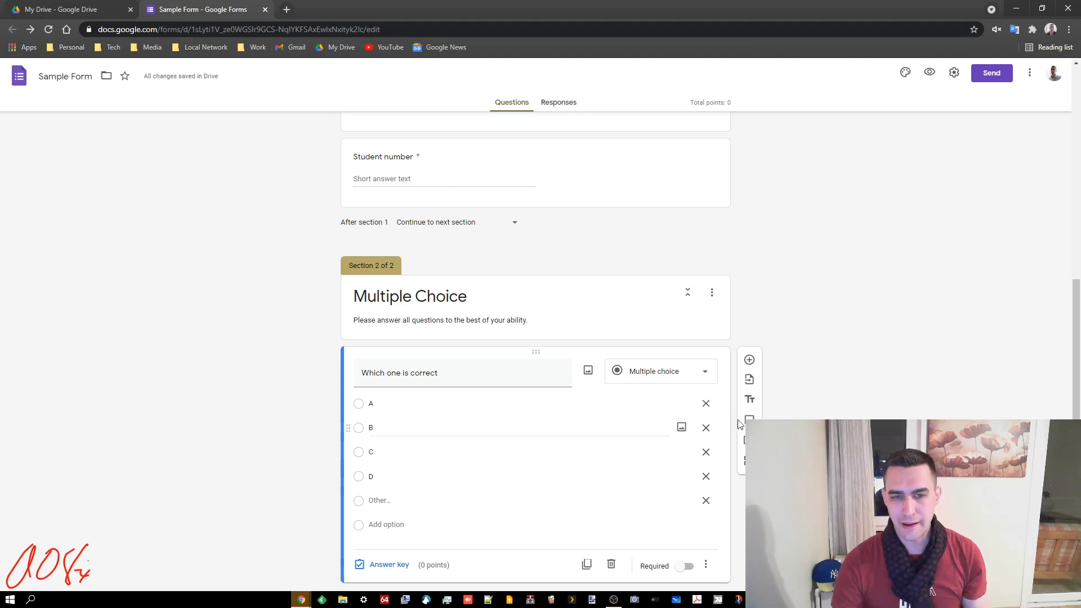
# Turn on Shuffle option order for the question
pyautogui.scroll(-1, 704, 428)
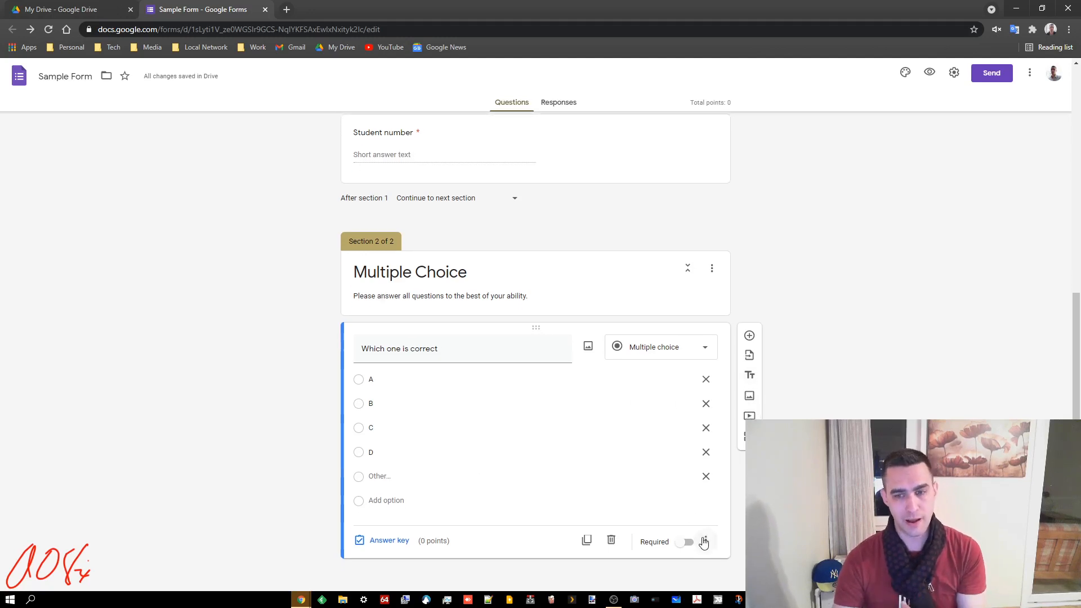
pyautogui.click(703, 541)
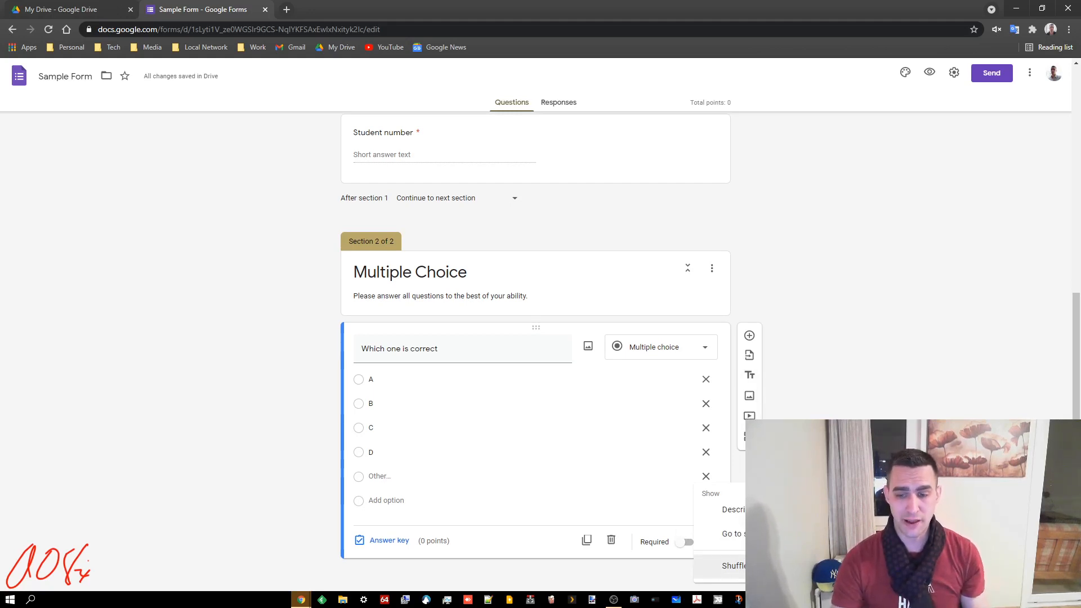
pyautogui.click(732, 566)
pyautogui.click(704, 542)
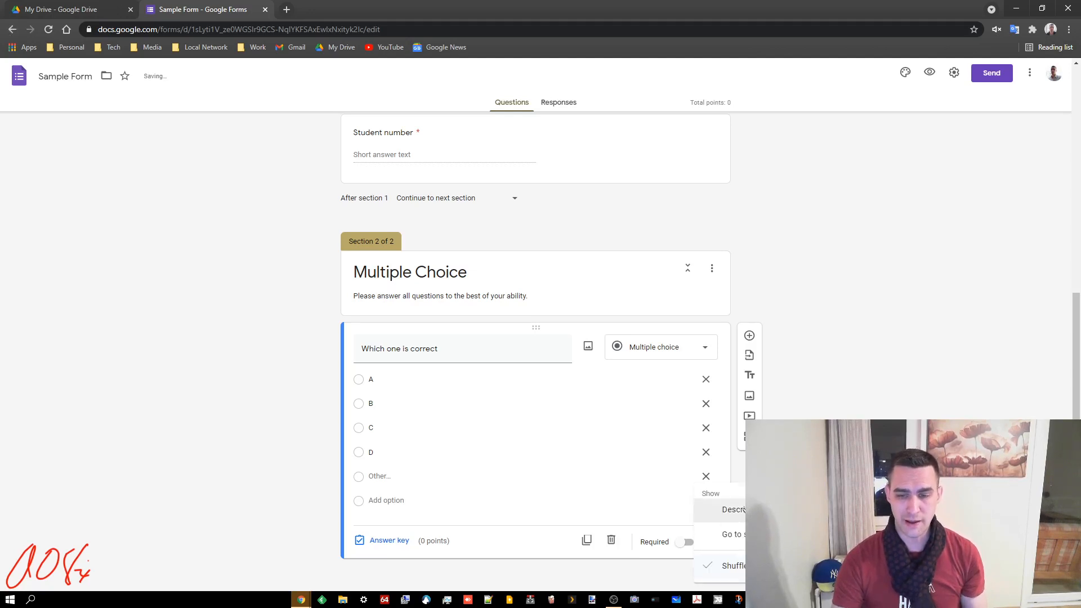
pyautogui.click(535, 506)
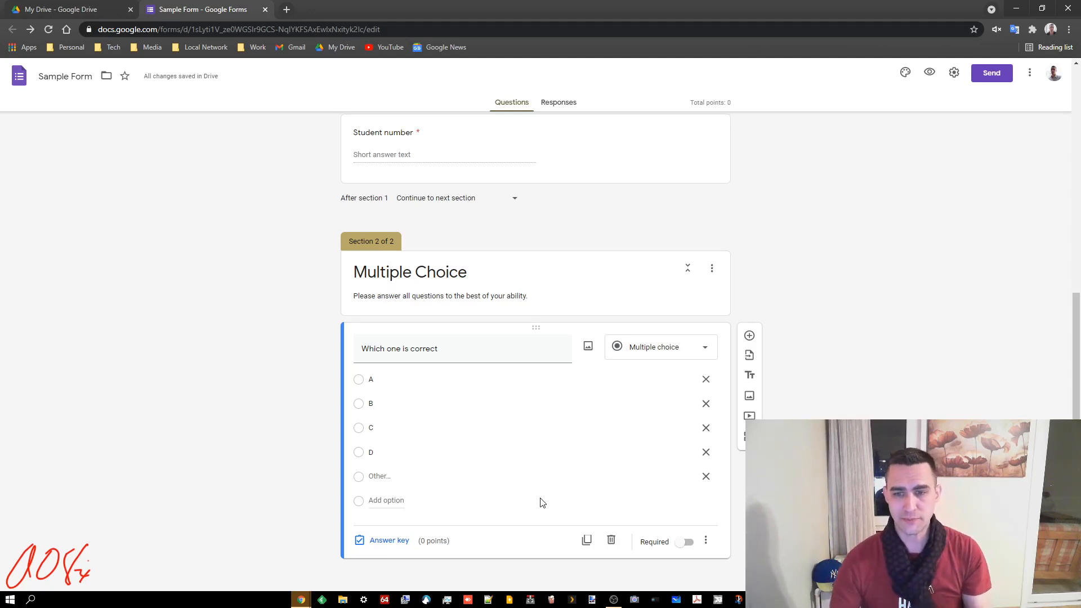
# Add a third section titled 'Writing Section' and start its description
pyautogui.click(743, 436)
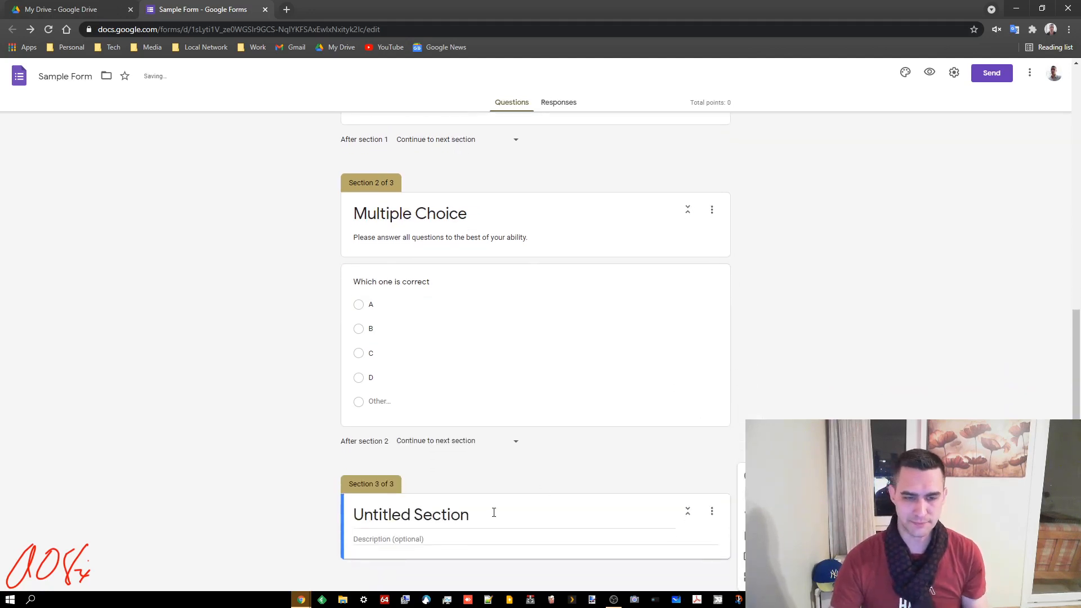
pyautogui.click(494, 512)
pyautogui.write('Writi')
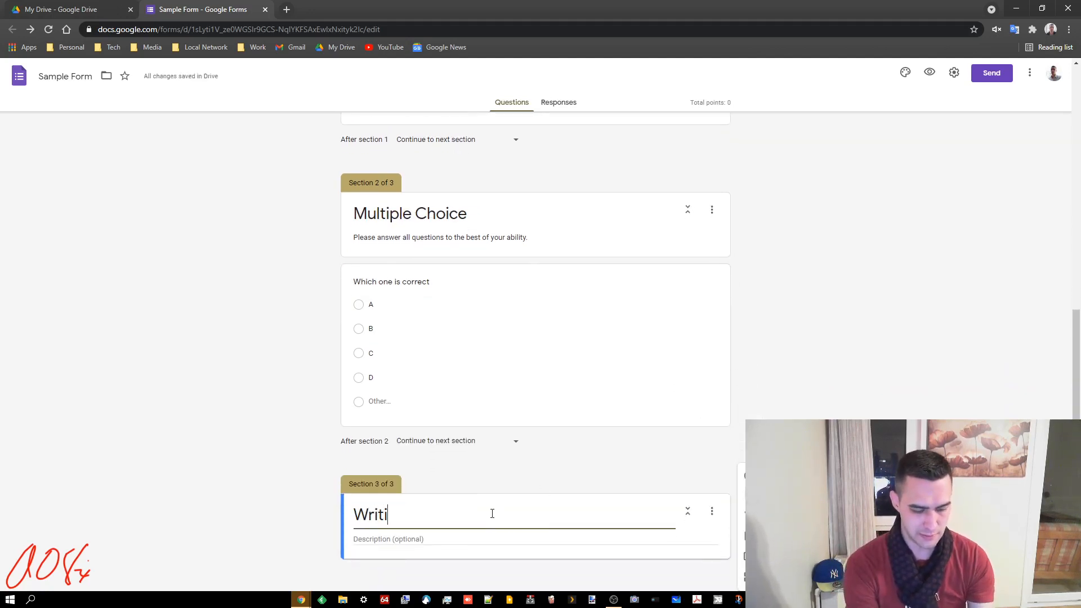
pyautogui.write('ng Section')
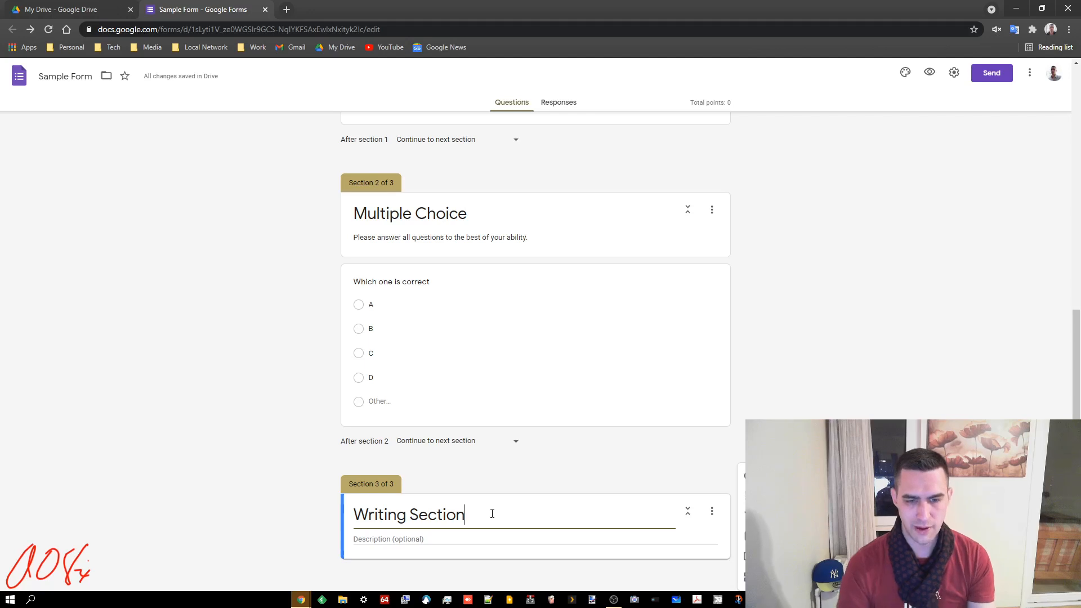
pyautogui.click(430, 540)
pyautogui.write('Write an essay below.')
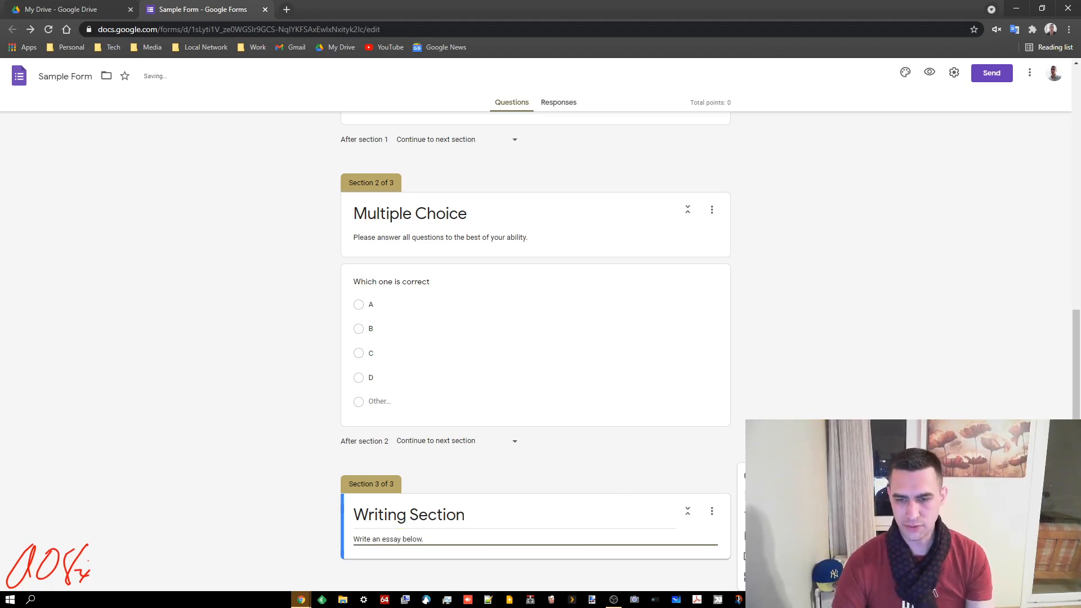
# Add a Paragraph question asking to write a paragraph about things, stuff, or junk
pyautogui.click(754, 476)
pyautogui.click(665, 446)
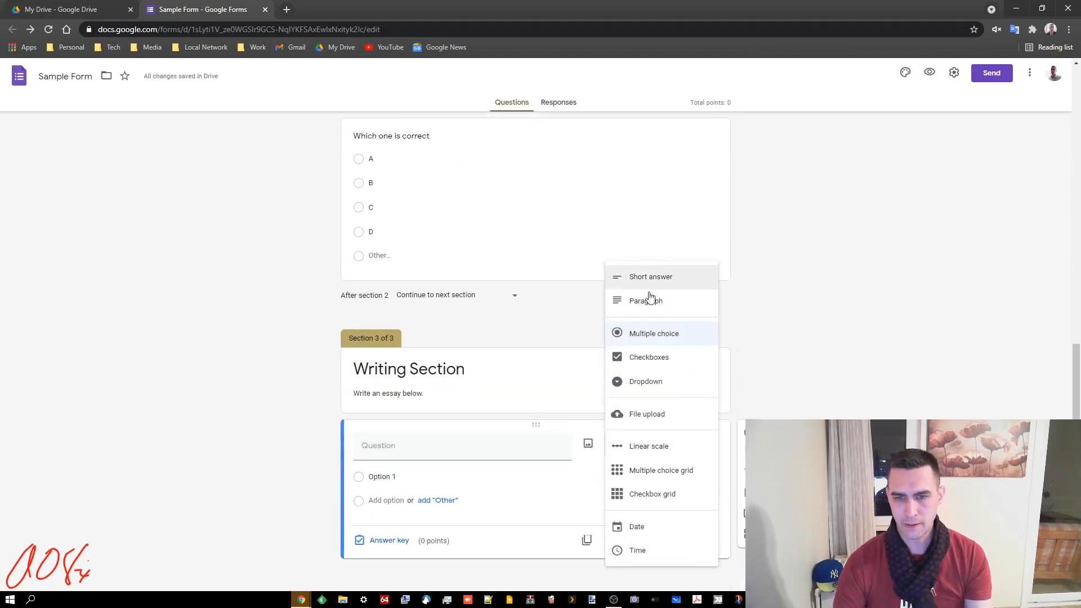
pyautogui.click(693, 307)
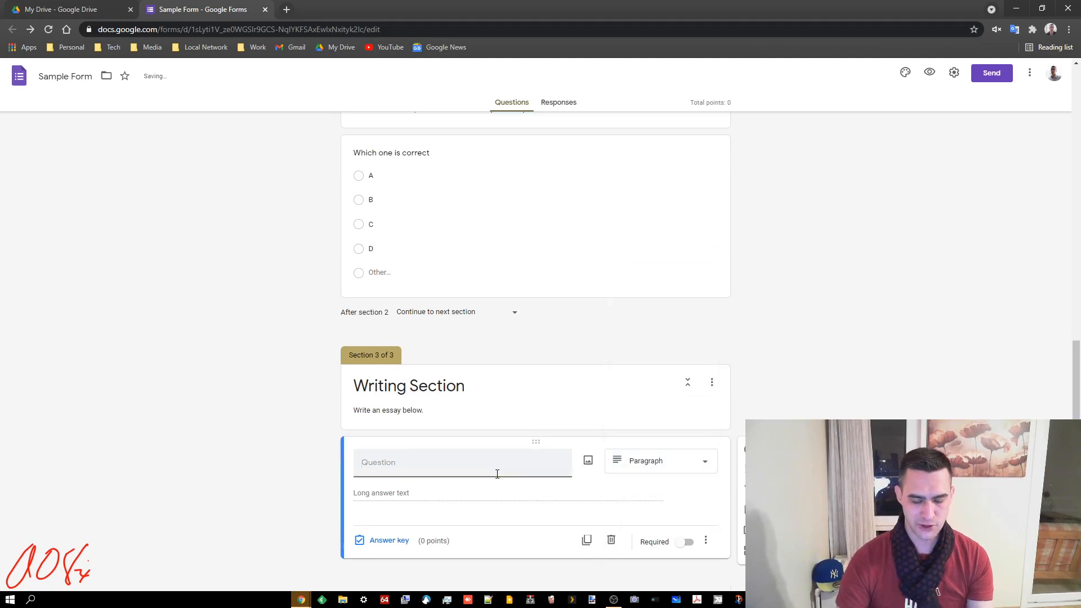
pyautogui.write('Write a pa')
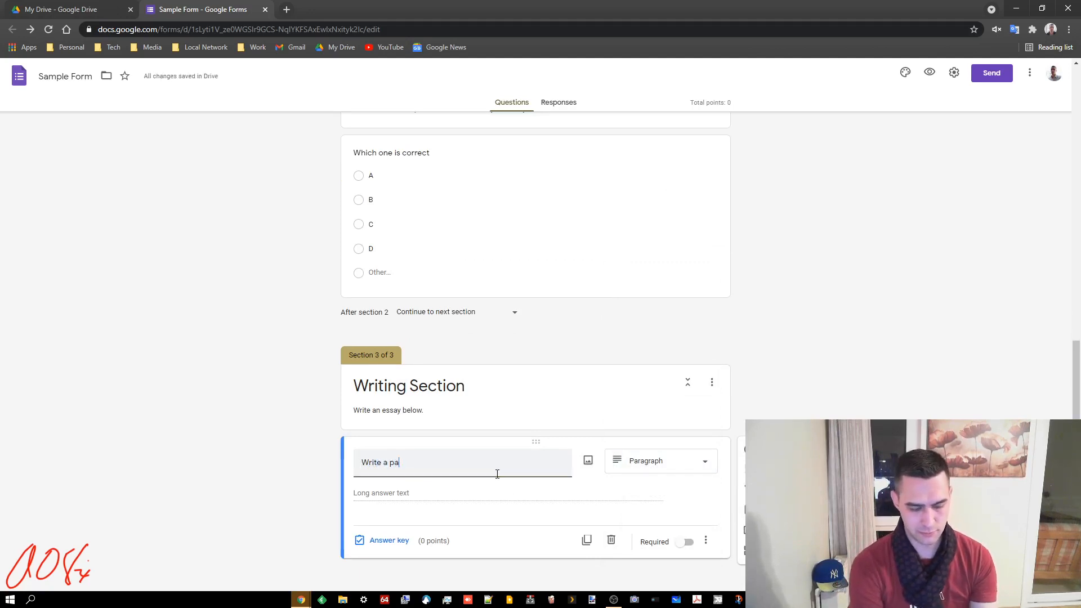
pyautogui.write('ragraph aou')
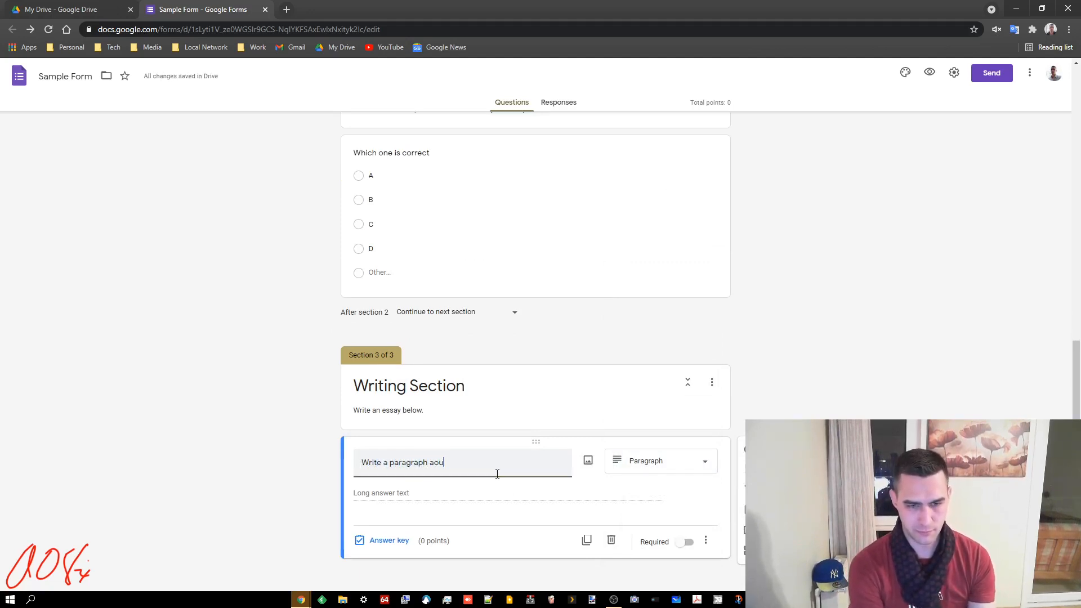
pyautogui.write('t bout things, s')
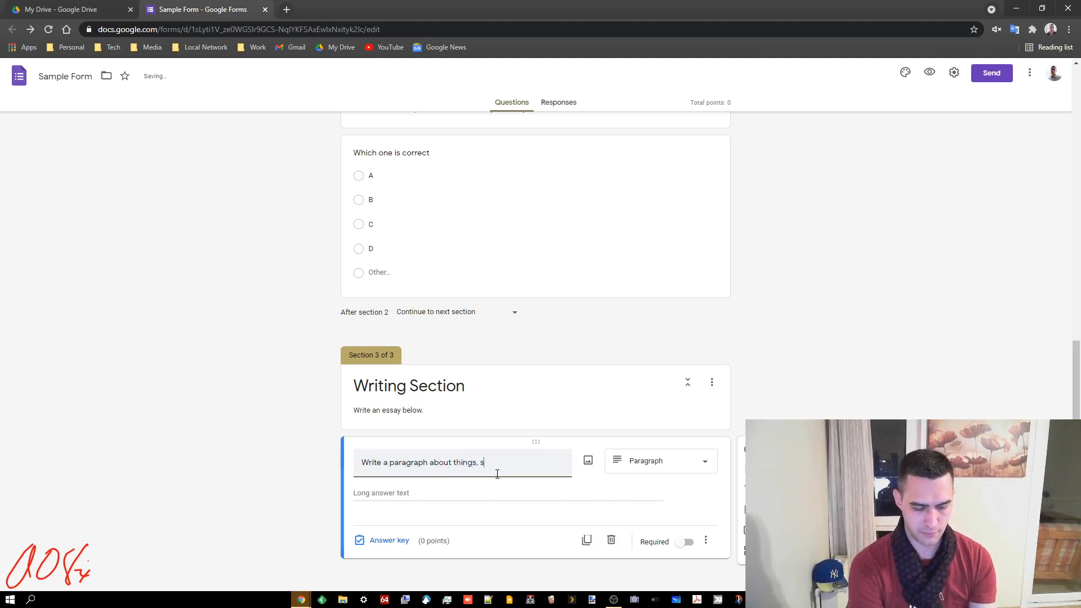
pyautogui.write('tuff, or junk')
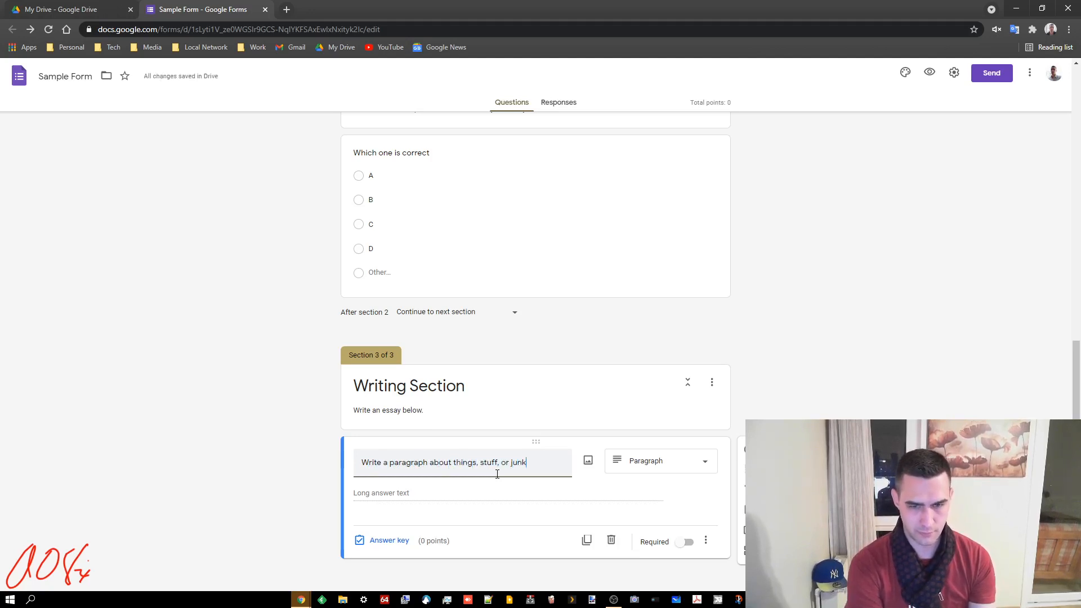
pyautogui.write('.')
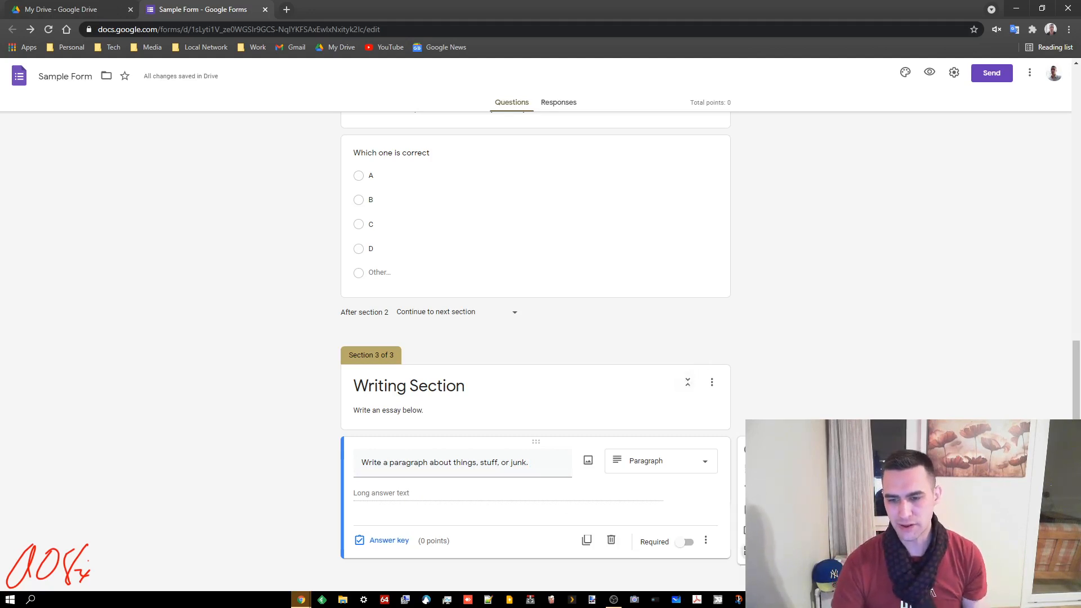
# Add a fourth section titled 'Misc.' described 'Answer the stuff below'
pyautogui.click(744, 551)
pyautogui.tripleClick(472, 512)
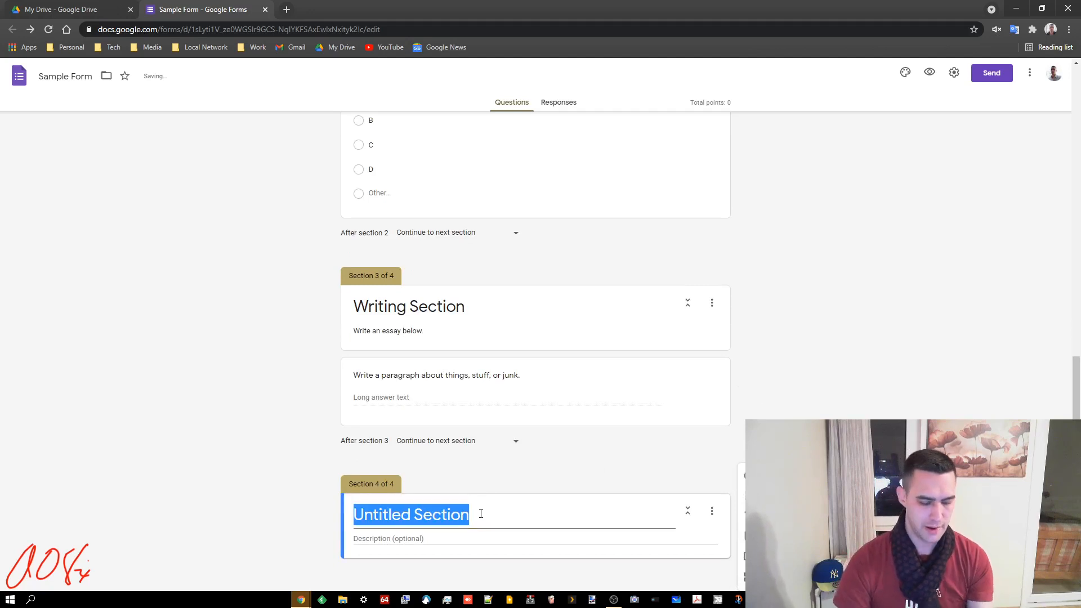
pyautogui.write('Misc.')
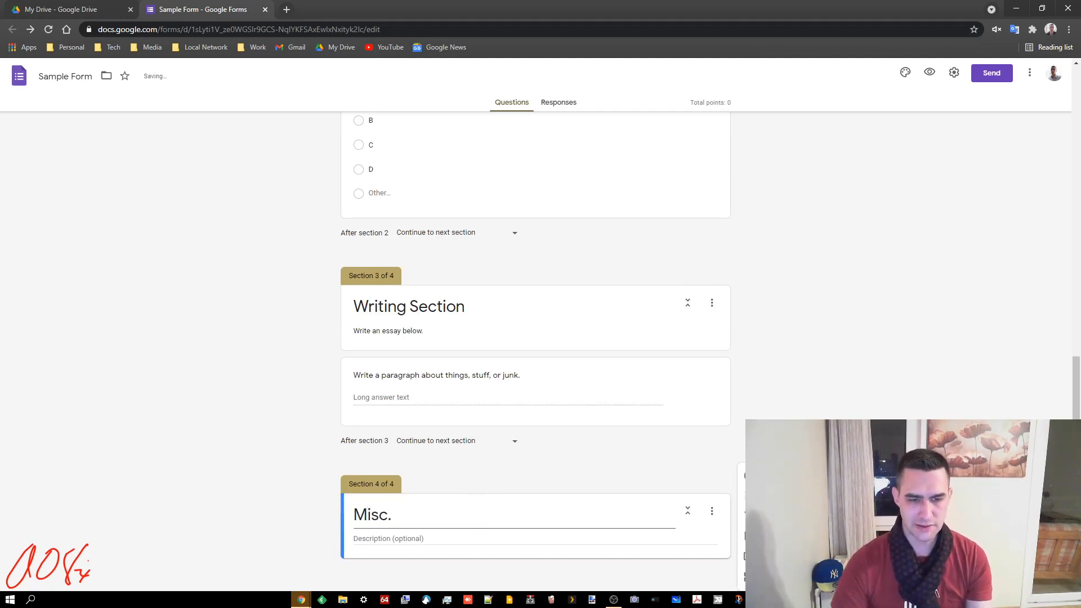
pyautogui.click(613, 541)
pyautogui.write('A')
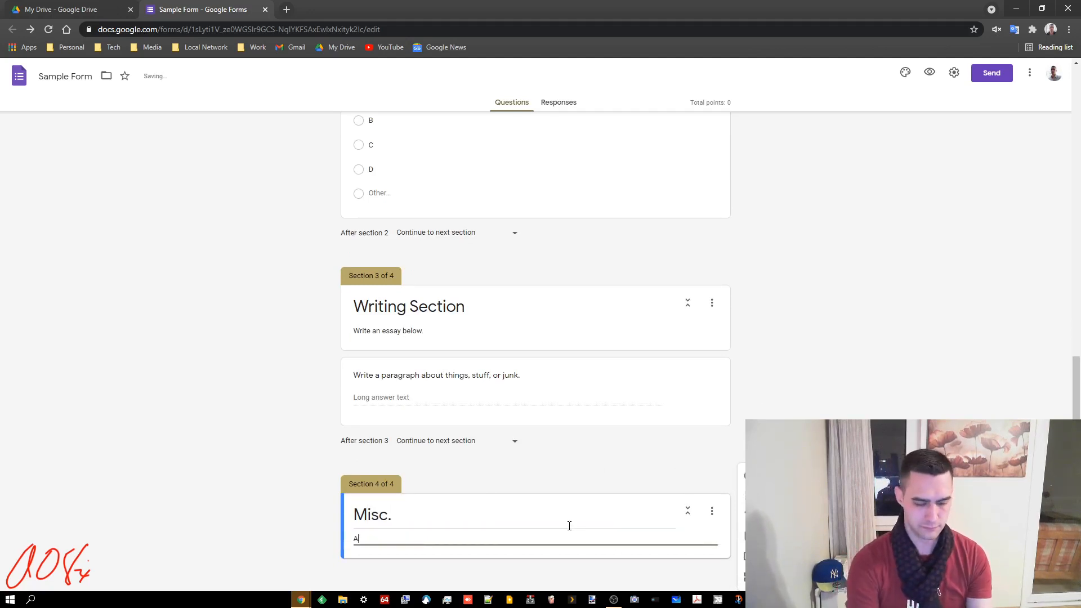
pyautogui.write('nswer the stuff bel')
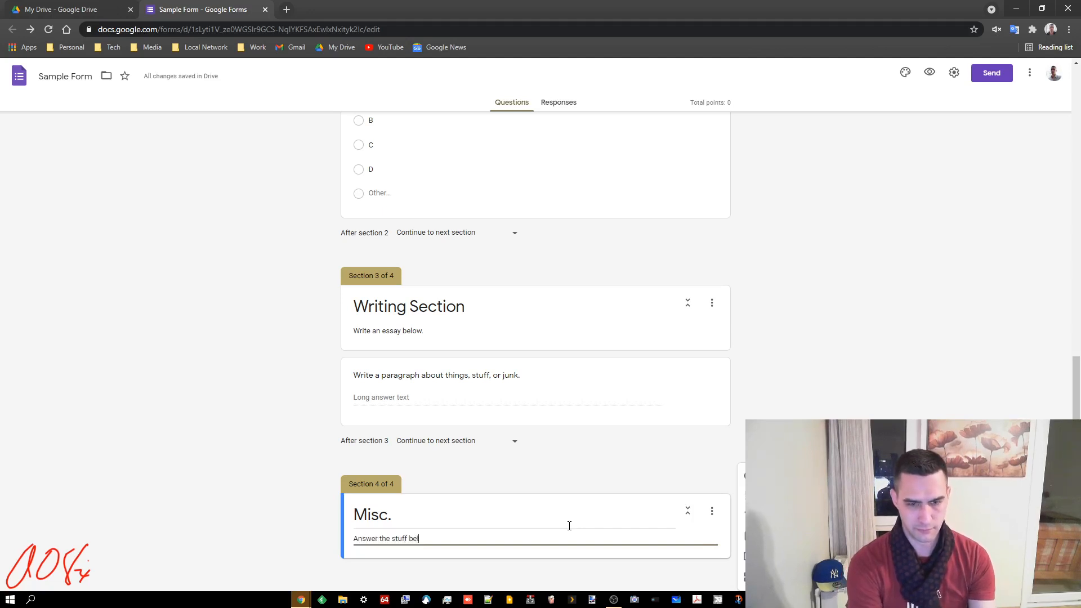
pyautogui.write('ow.')
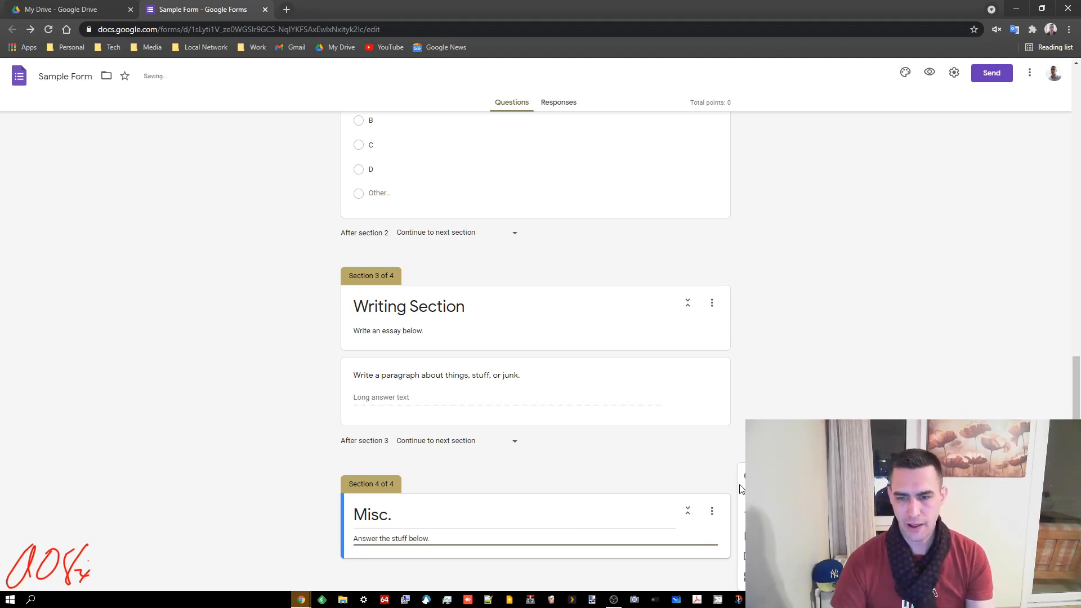
# Add a required Checkboxes question with options A, B, C and D
pyautogui.click(751, 477)
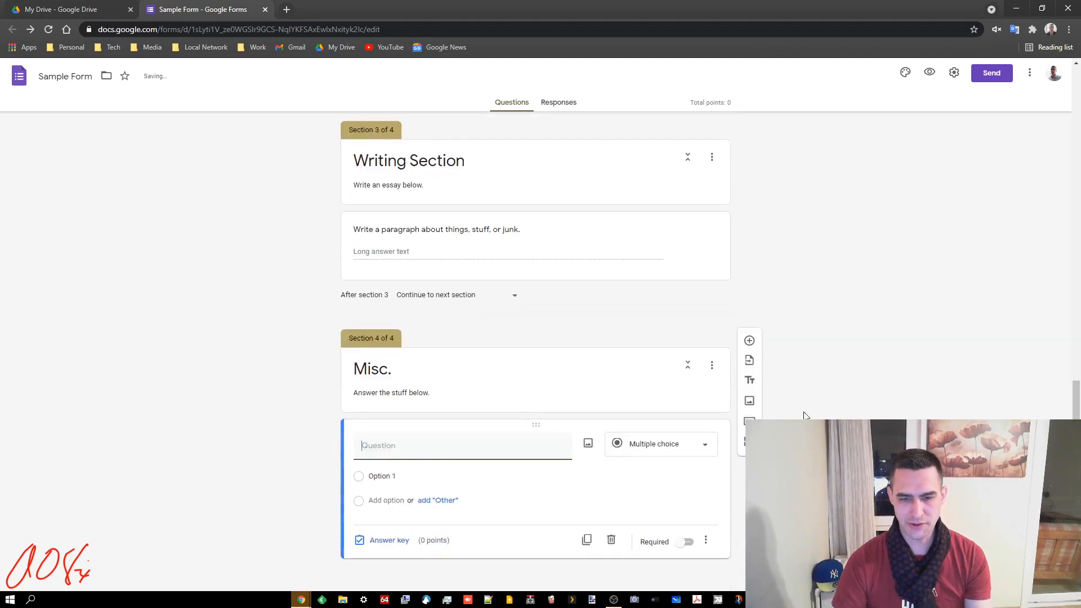
pyautogui.click(708, 444)
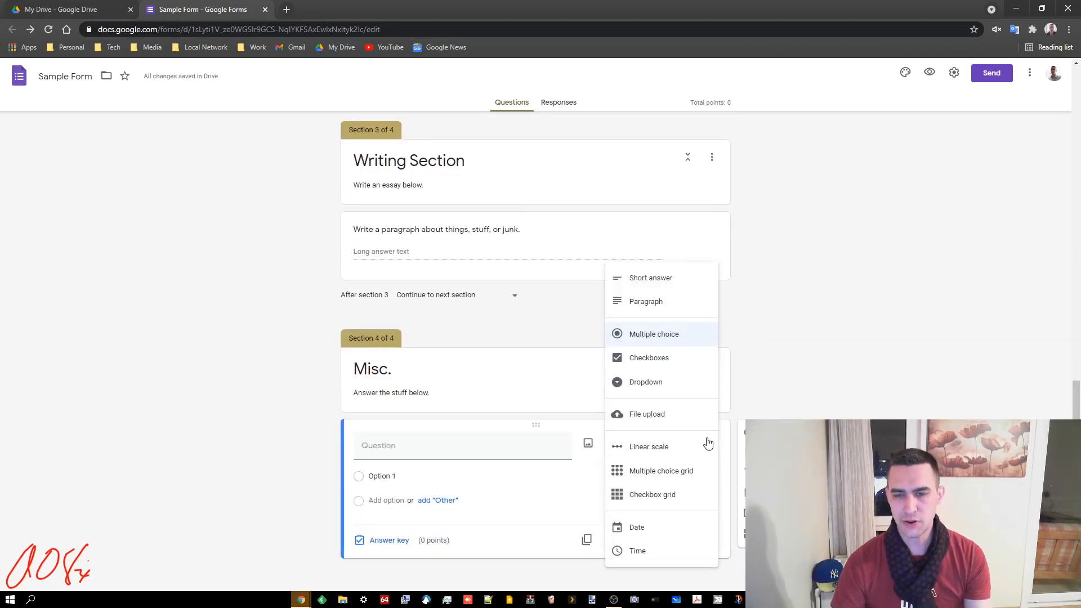
pyautogui.click(647, 356)
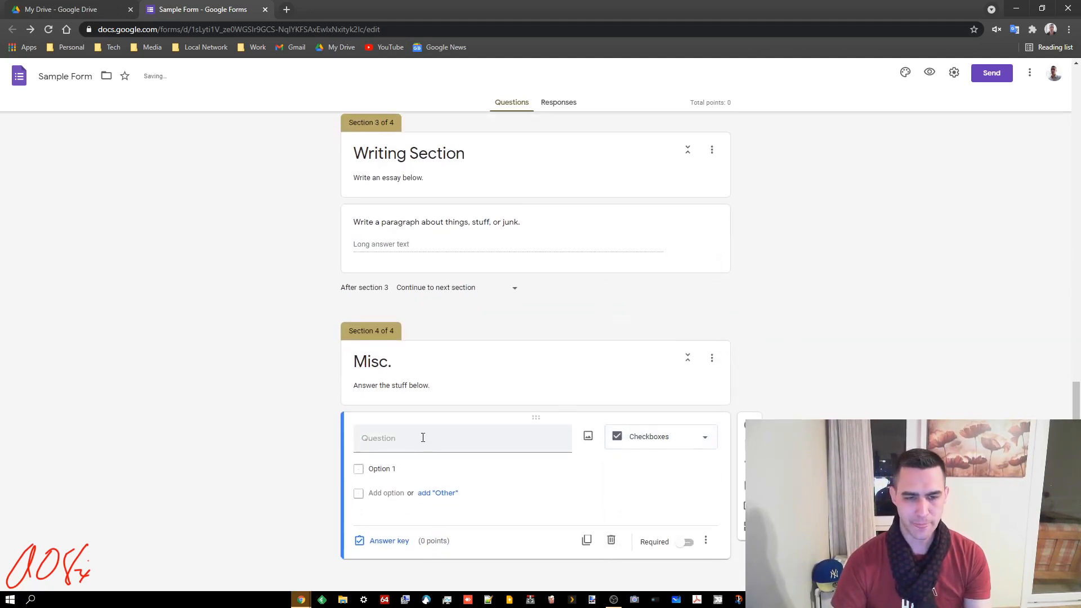
pyautogui.click(433, 469)
pyautogui.write('A')
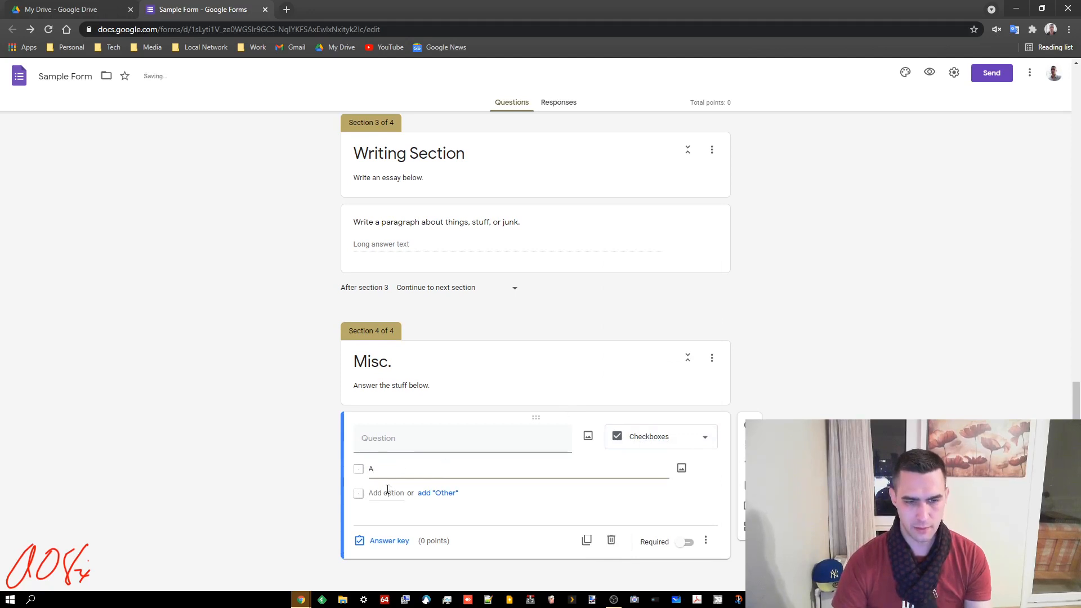
pyautogui.click(413, 466)
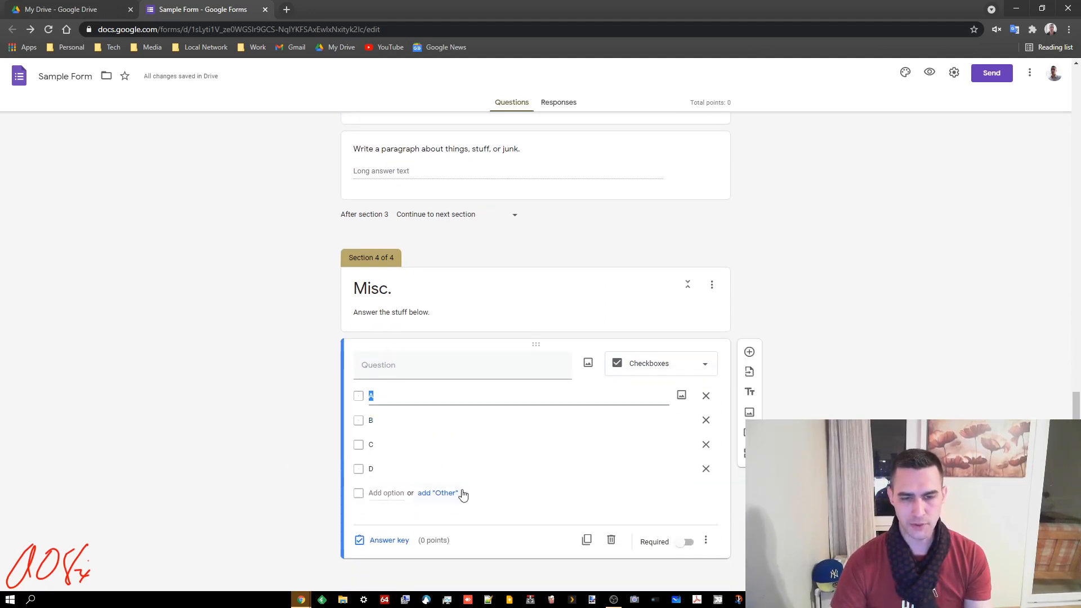
pyautogui.click(687, 541)
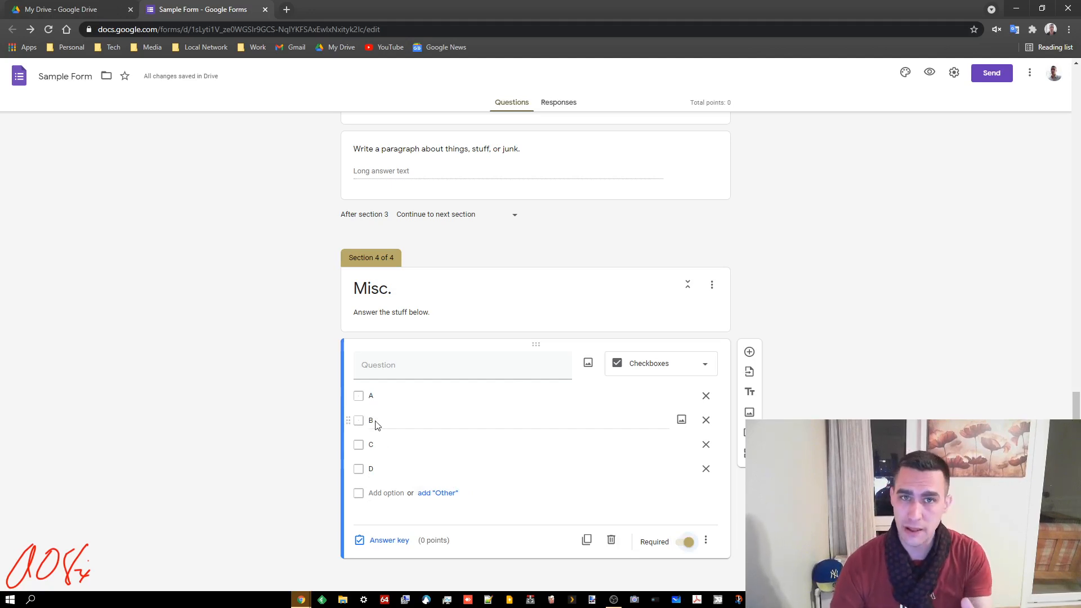
pyautogui.click(749, 351)
pyautogui.click(679, 445)
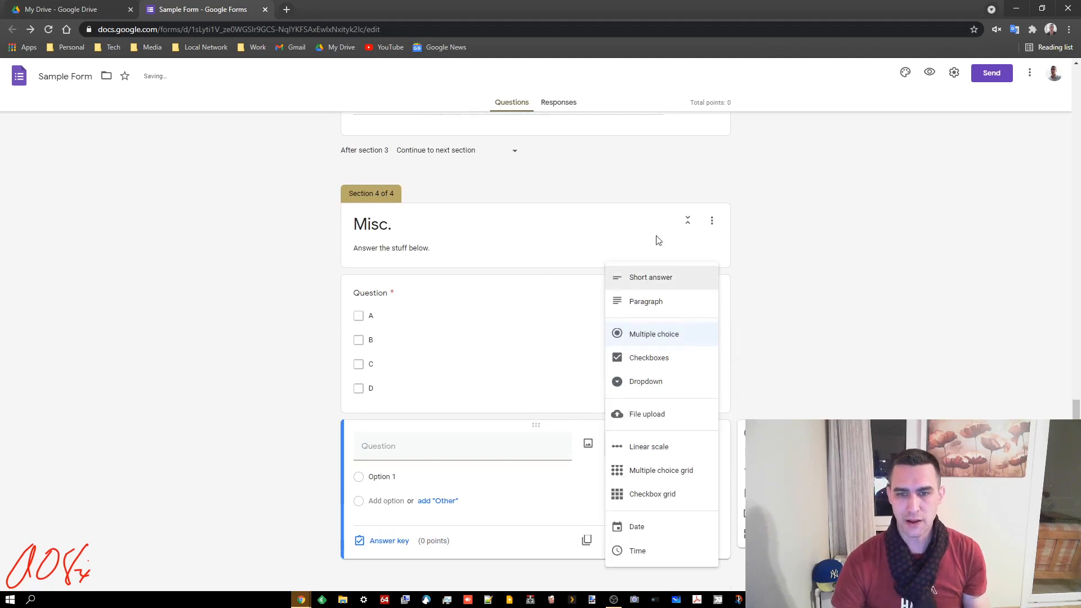
# Make the next Misc. question a Dropdown with options A, B, C and D
pyautogui.click(636, 381)
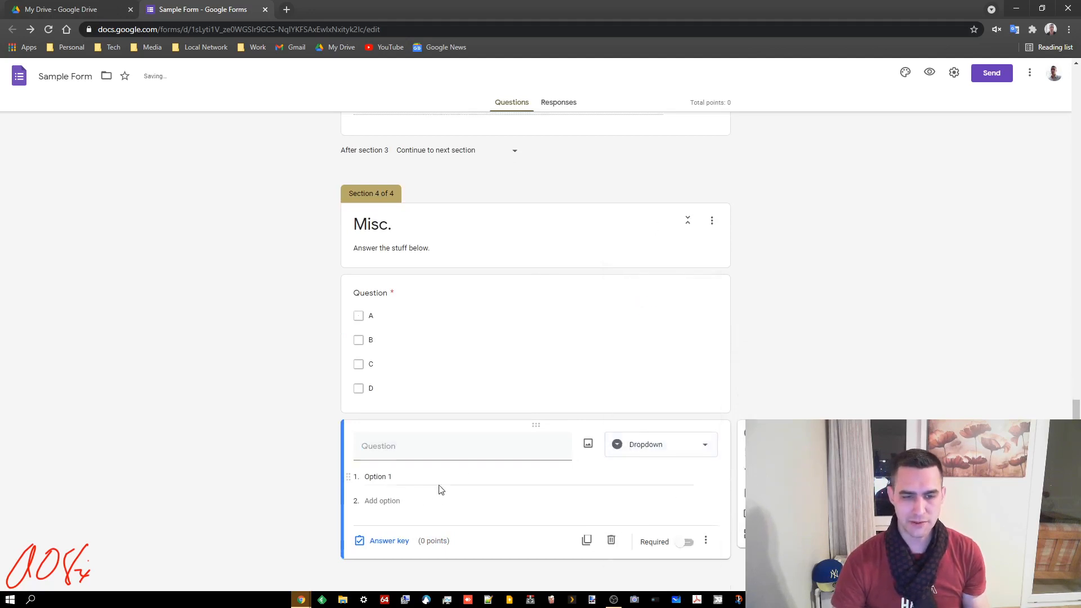
pyautogui.click(405, 476)
pyautogui.write('A')
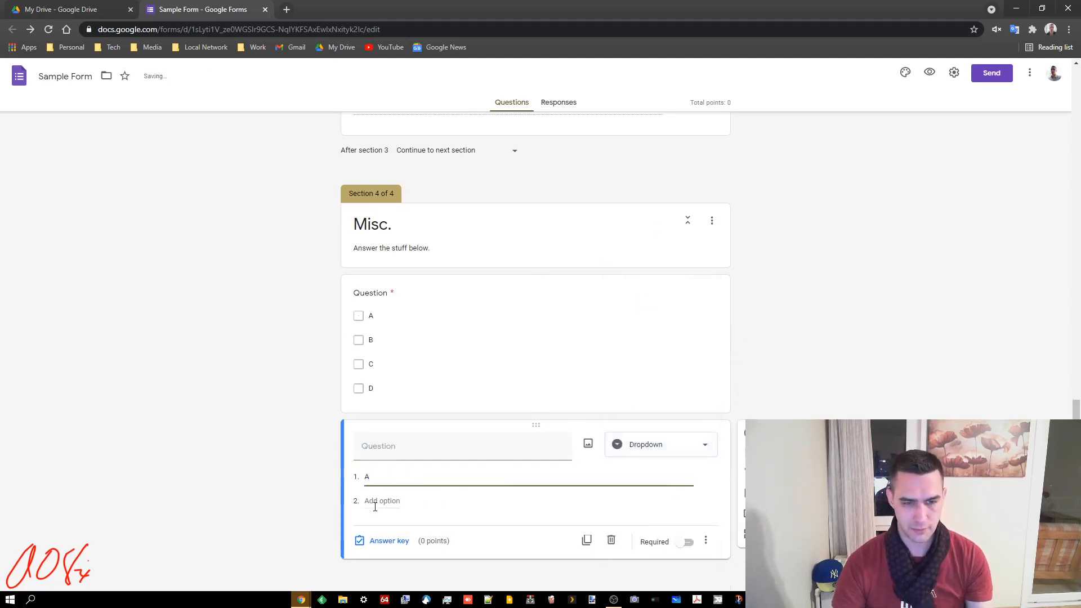
pyautogui.click(407, 474)
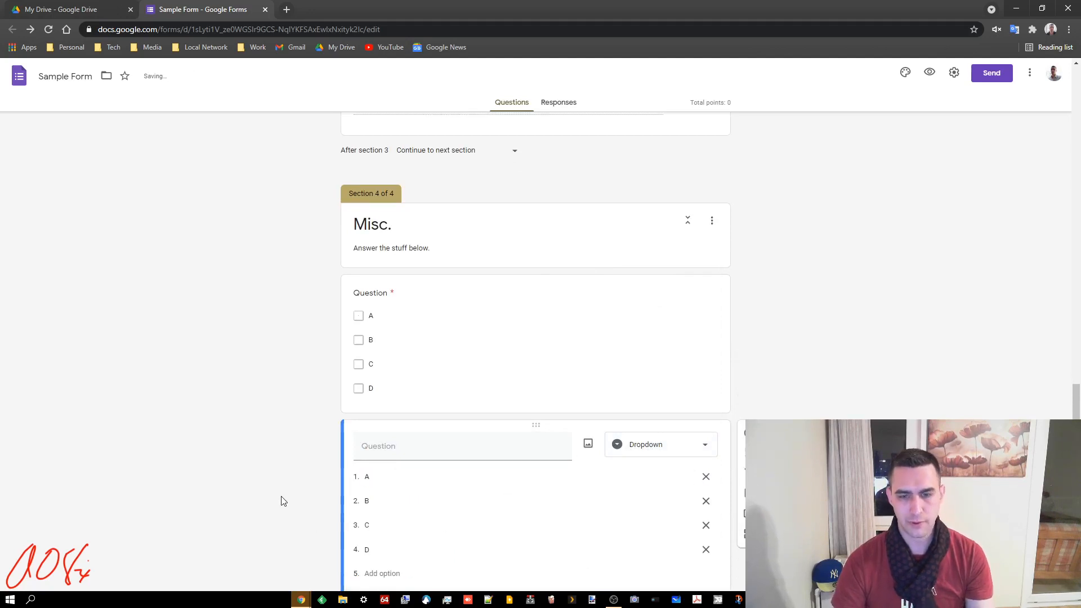
pyautogui.scroll(-1, 653, 415)
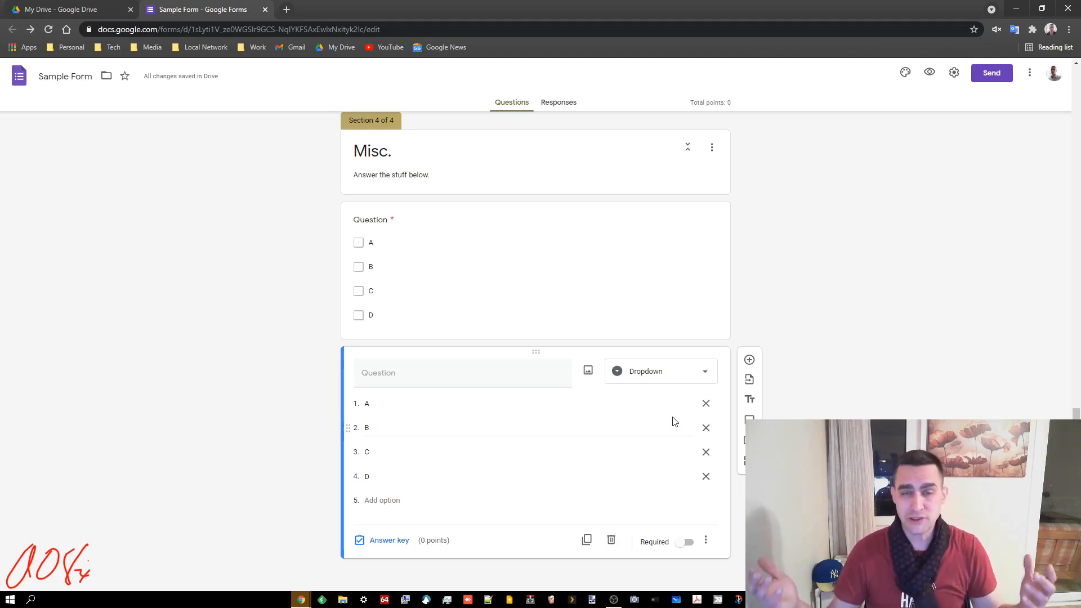
pyautogui.click(752, 358)
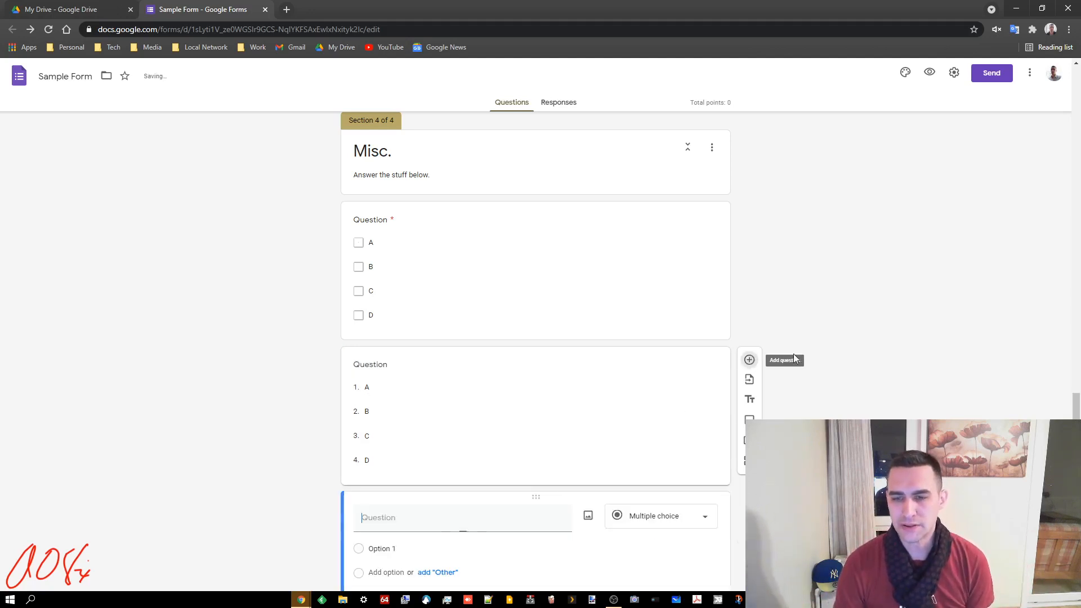
# Turn the new question into File upload, allowing 5 files of up to 1 GB each
pyautogui.click(683, 444)
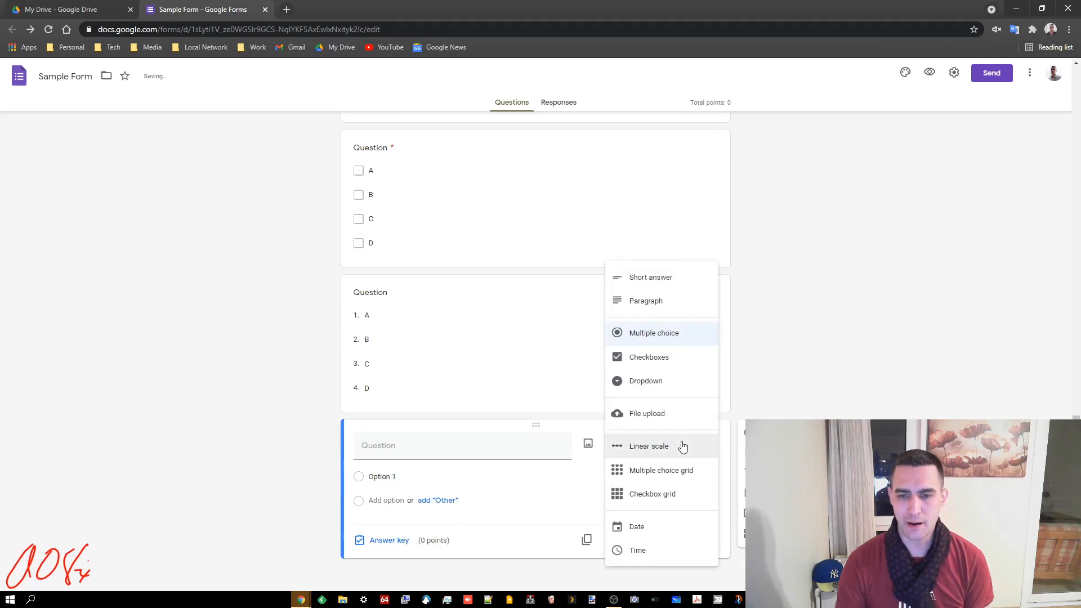
pyautogui.click(634, 415)
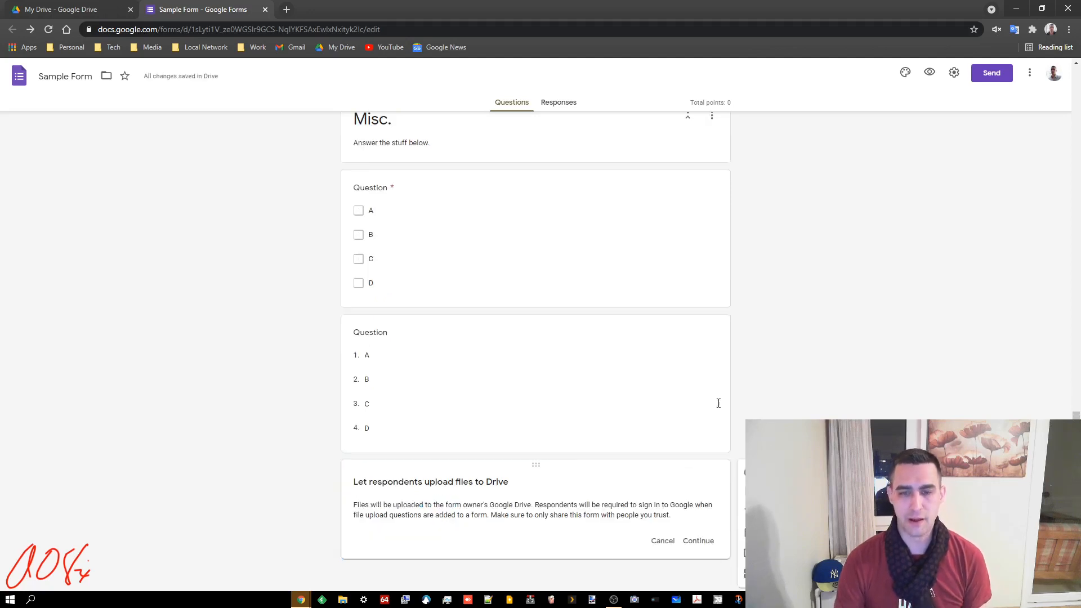
pyautogui.click(698, 540)
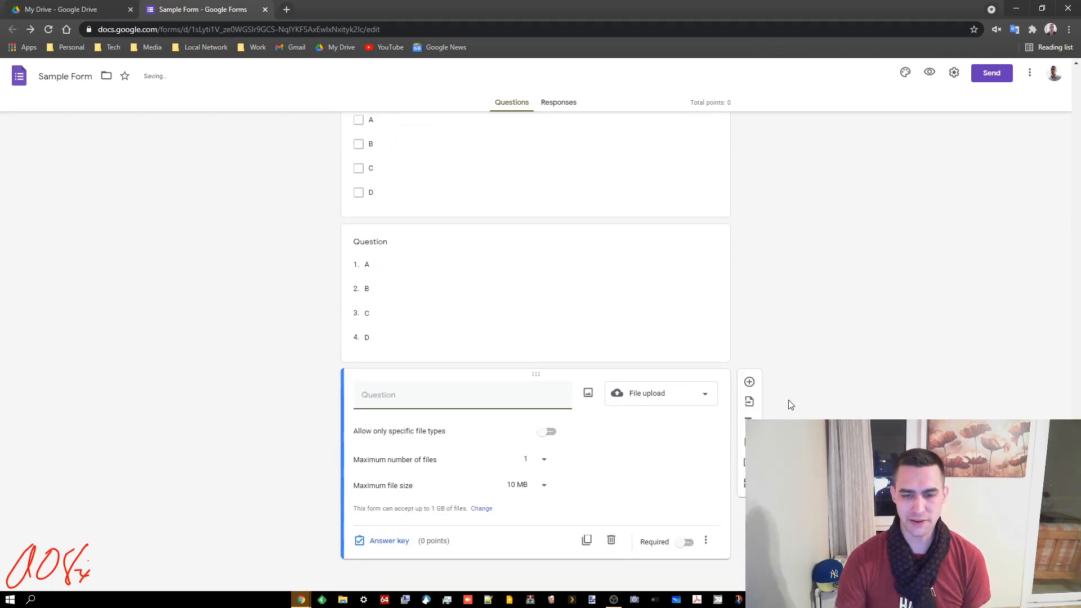
pyautogui.click(542, 459)
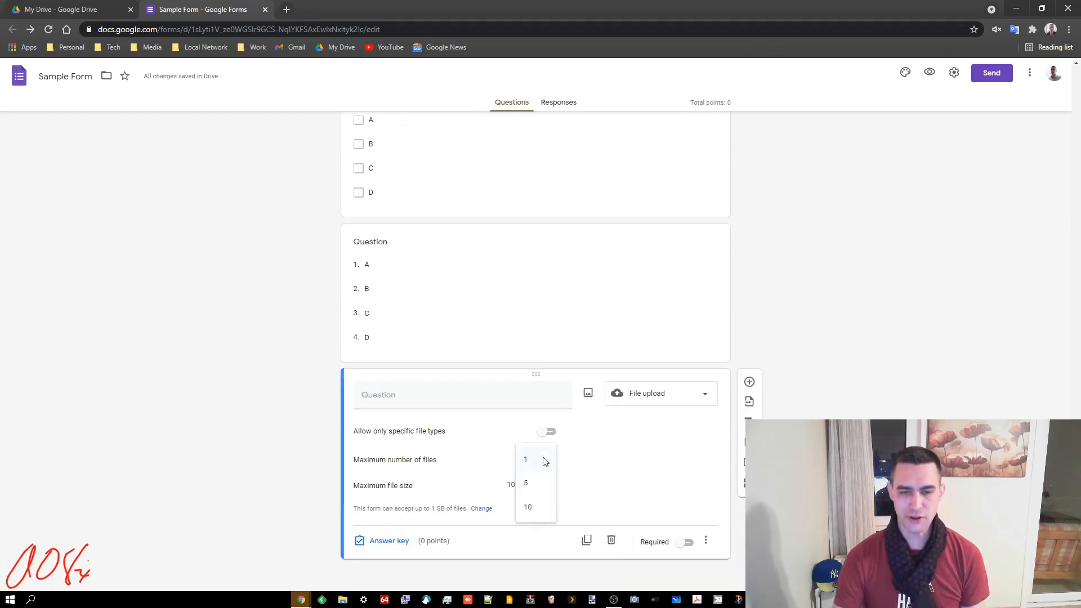
pyautogui.click(531, 491)
pyautogui.click(541, 487)
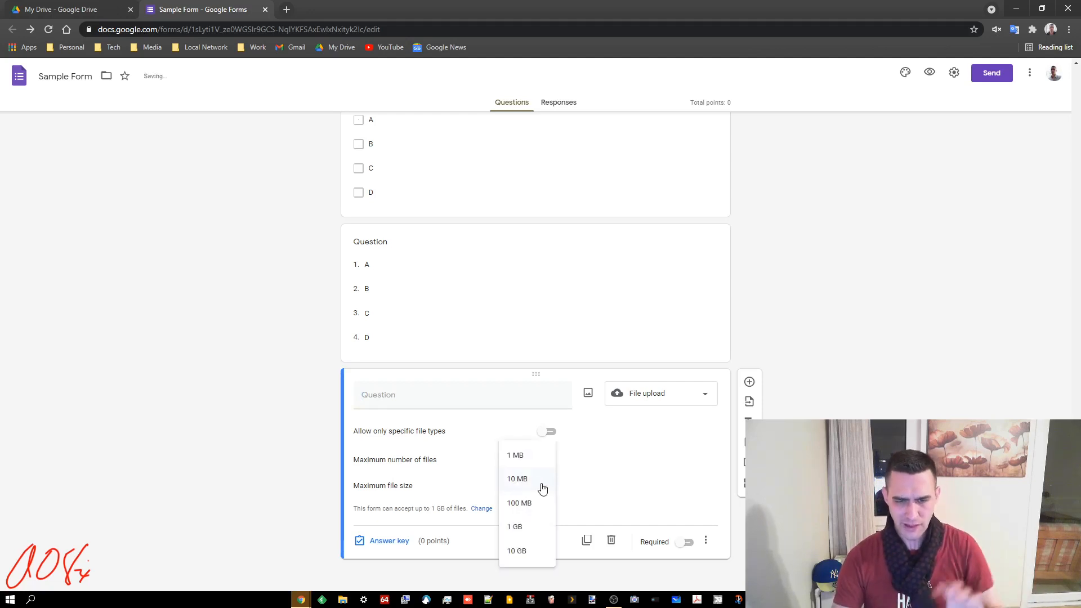
pyautogui.click(509, 526)
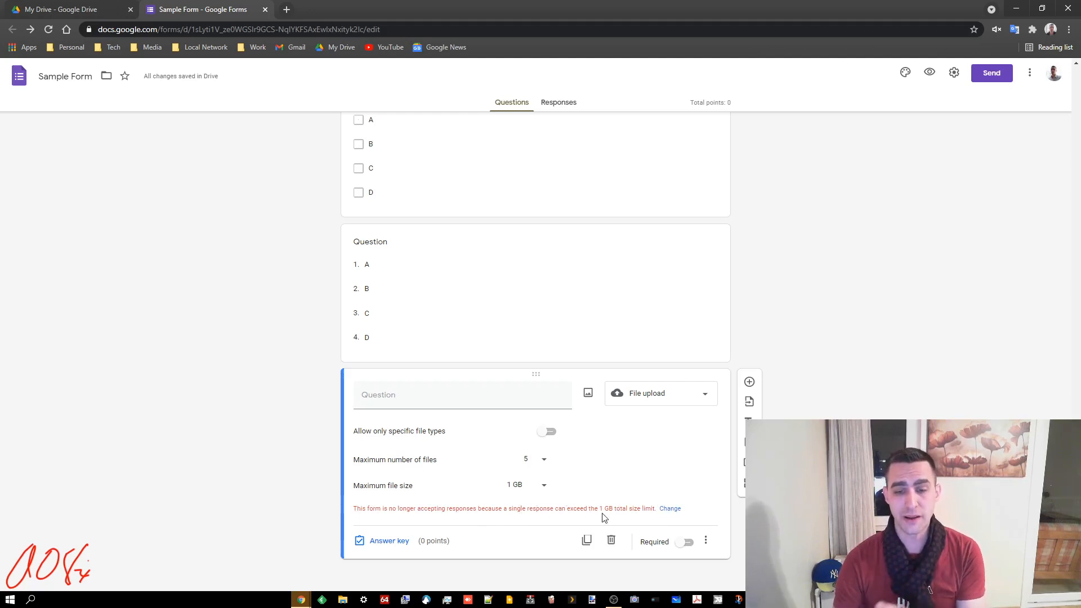
# Set the maximum size of all uploaded files to 10 GB and save, then enable specific file types
pyautogui.click(670, 509)
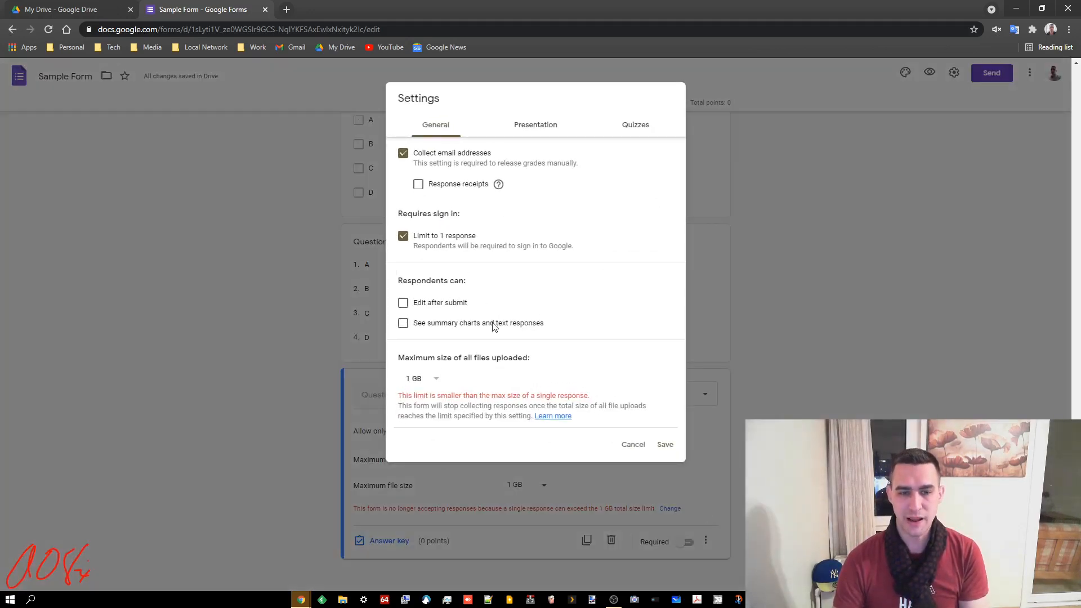
pyautogui.click(437, 380)
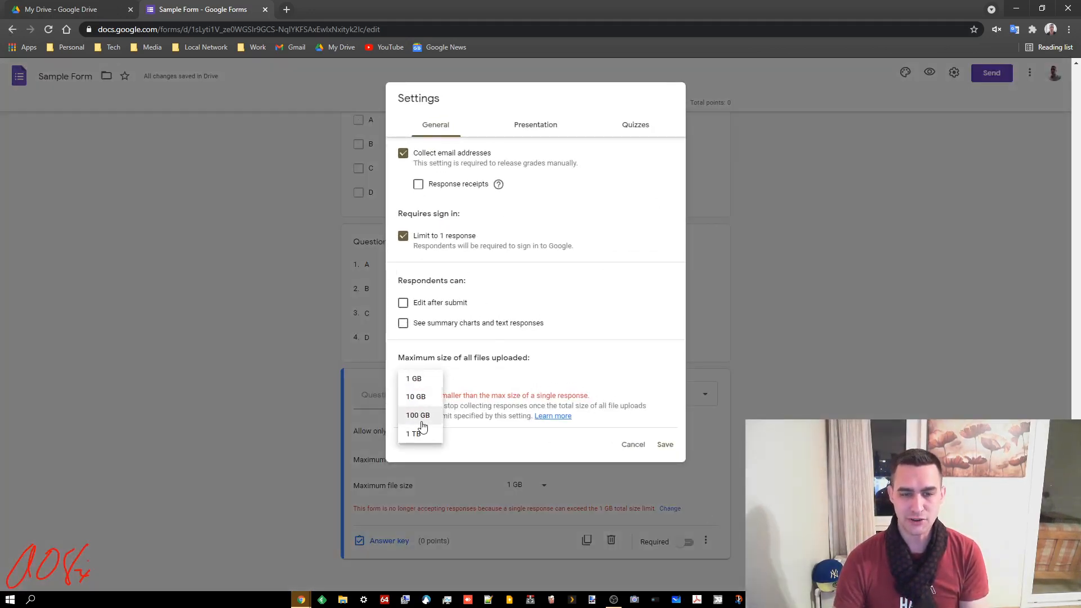
pyautogui.click(422, 417)
pyautogui.click(443, 378)
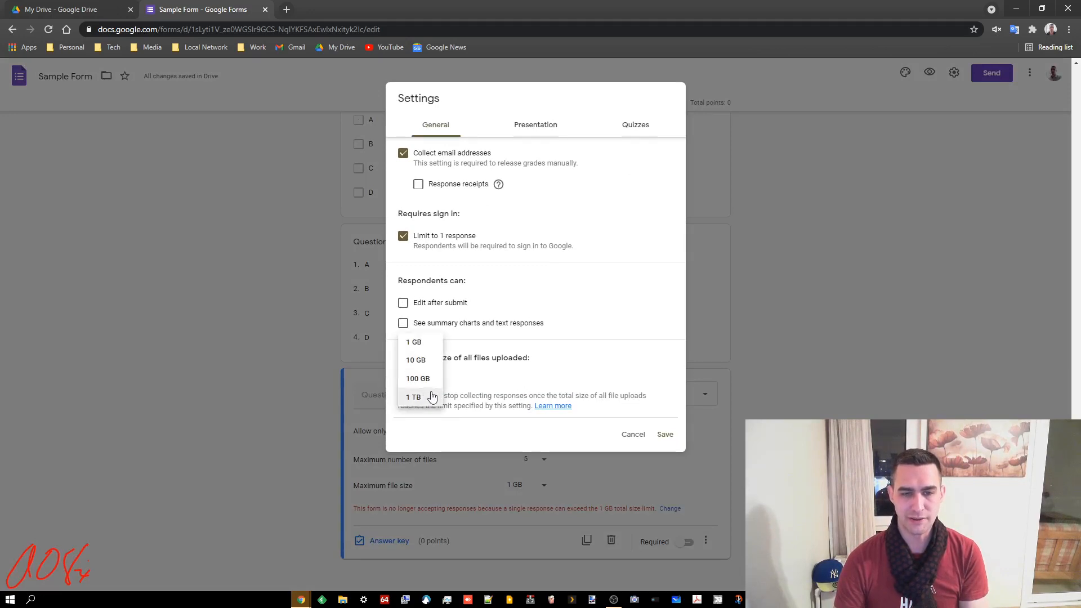
pyautogui.click(424, 362)
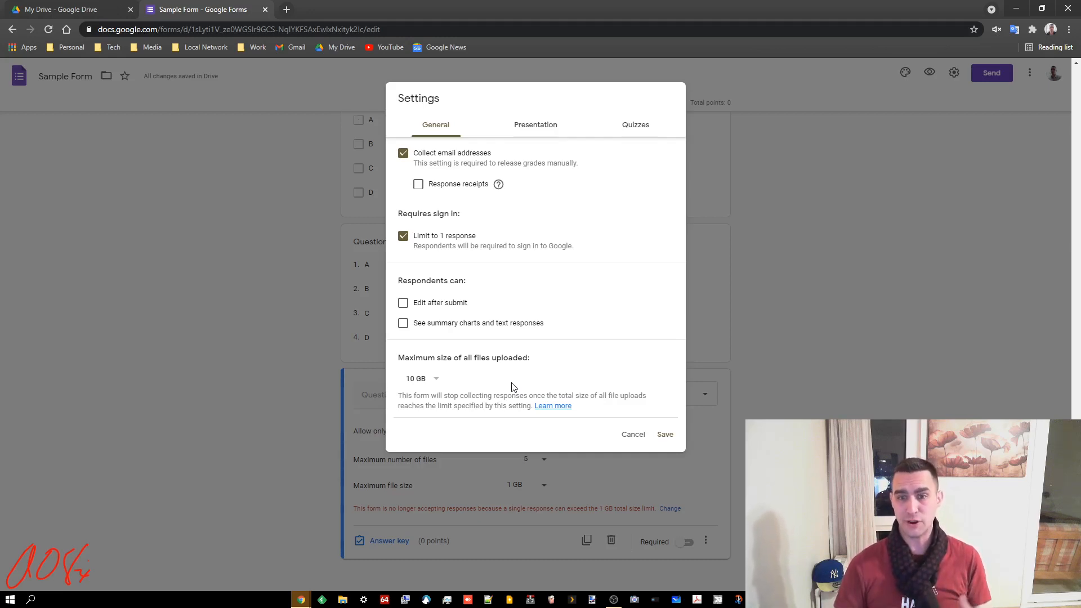
pyautogui.click(664, 435)
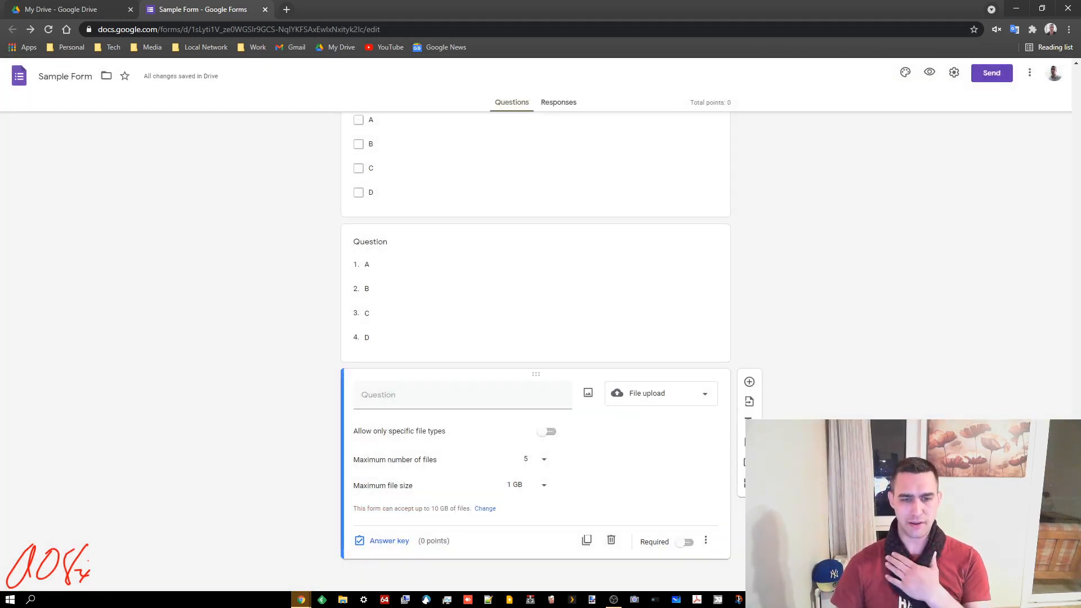
pyautogui.click(550, 432)
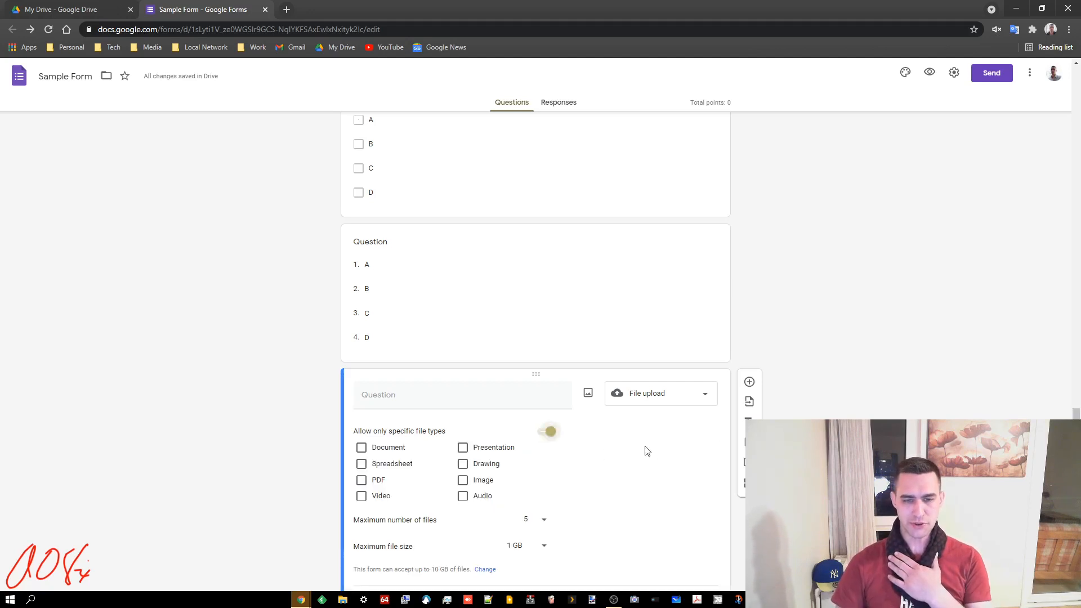
# Allow only Document, PDF and Image uploads for the upload question
pyautogui.click(362, 448)
pyautogui.click(362, 480)
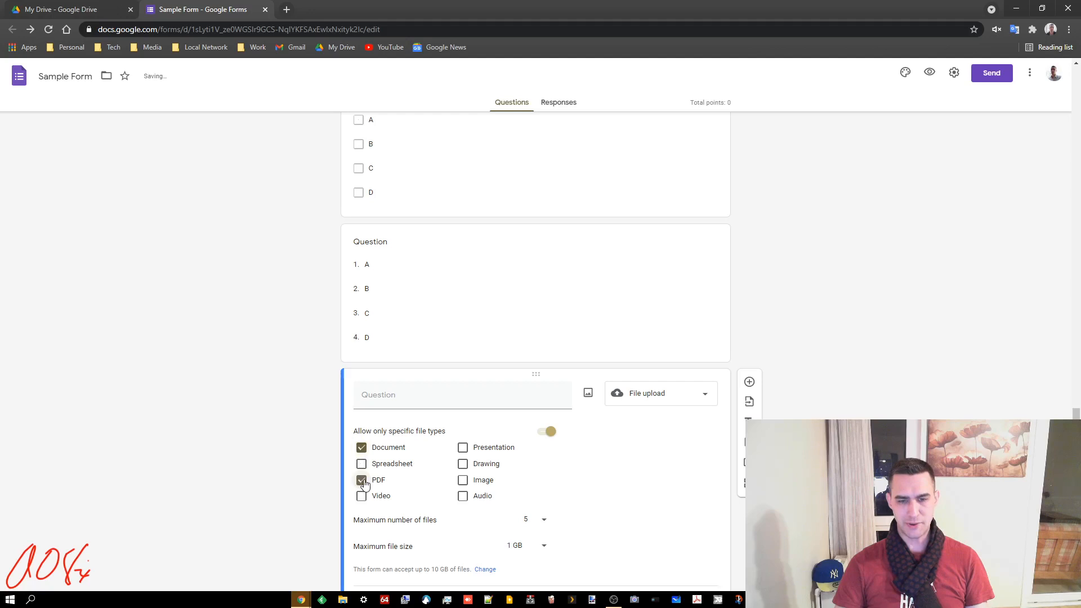
pyautogui.click(463, 480)
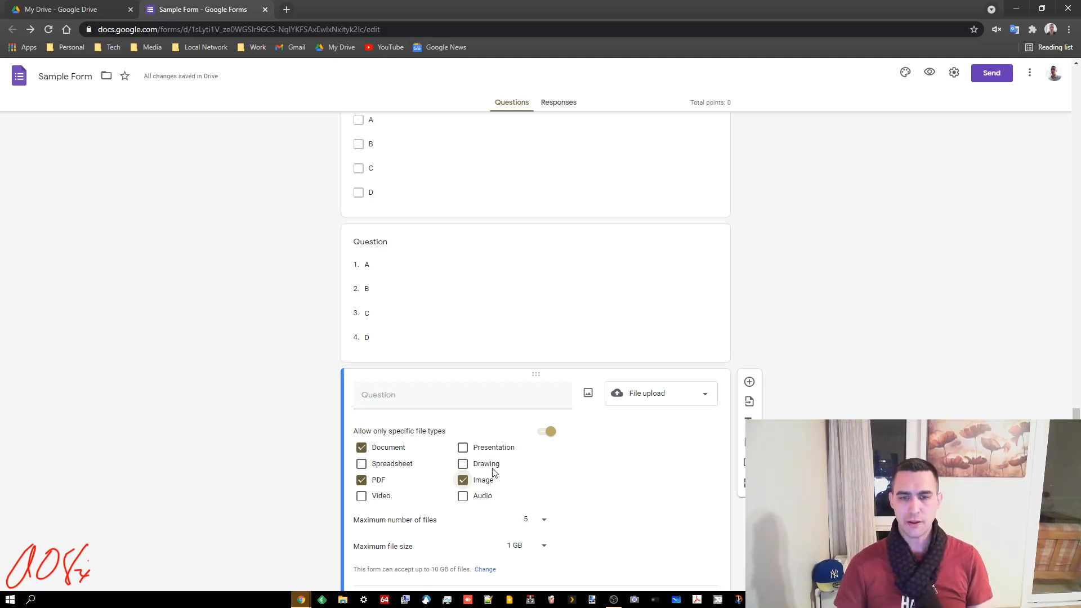
# Title the upload question 'Upload an image of your handwritten paragraph.'
pyautogui.click(470, 395)
pyautogui.write('Upload a')
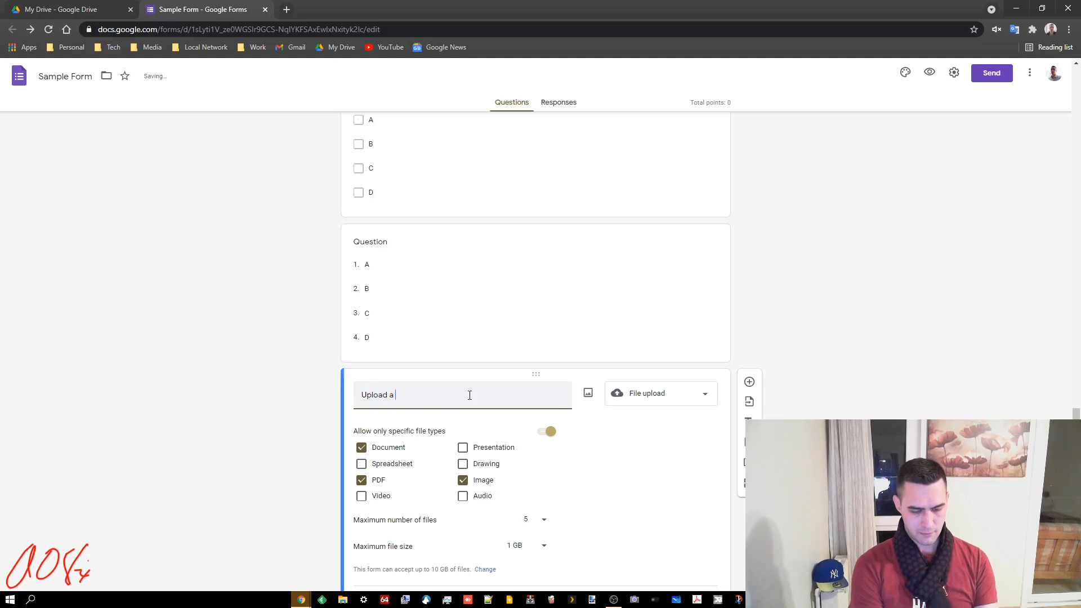
pyautogui.write('n image of ')
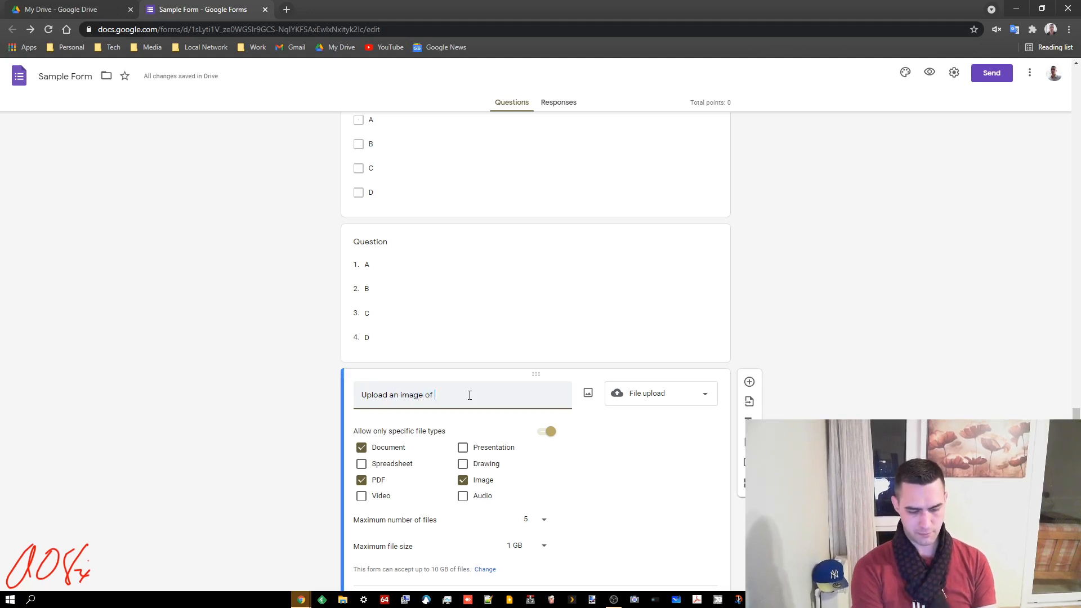
pyautogui.write('your ha')
pyautogui.press('BackSpace')
pyautogui.write('n im')
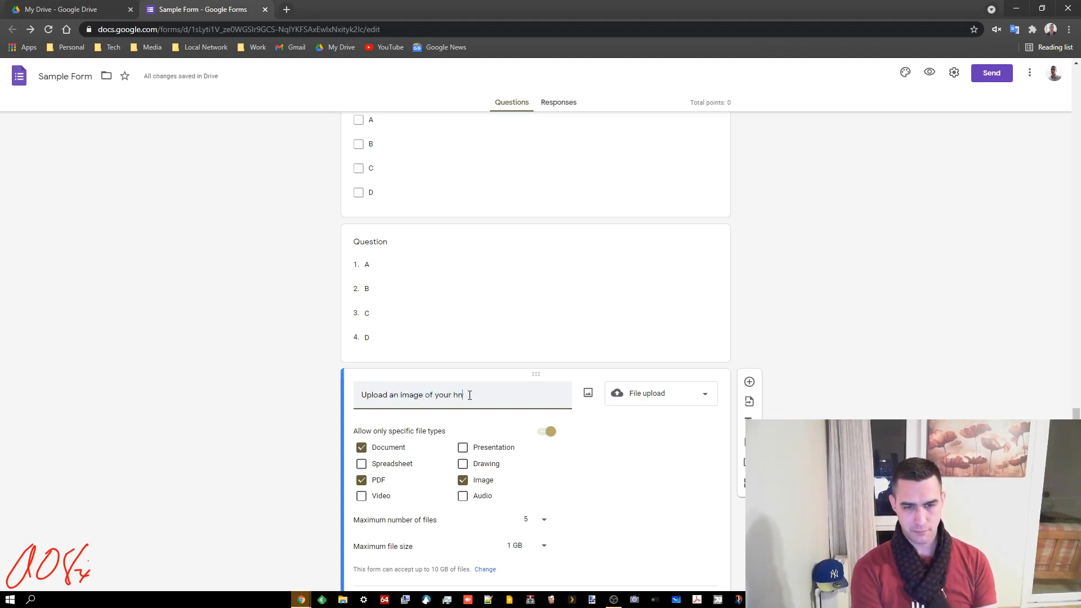
pyautogui.write('age of your handwritten par')
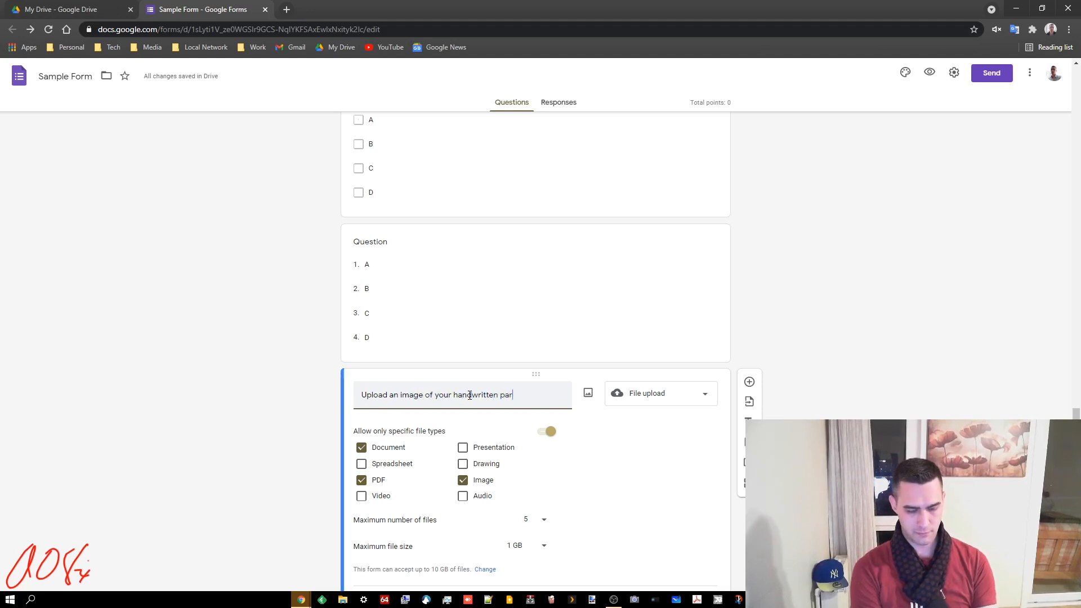
pyautogui.write('agraph.')
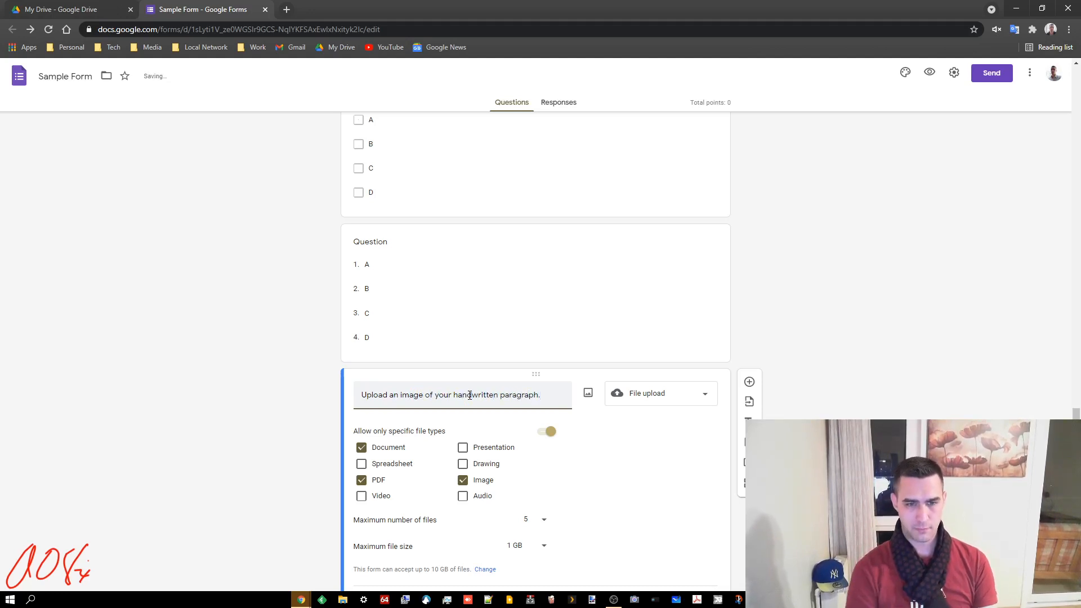
pyautogui.click(833, 337)
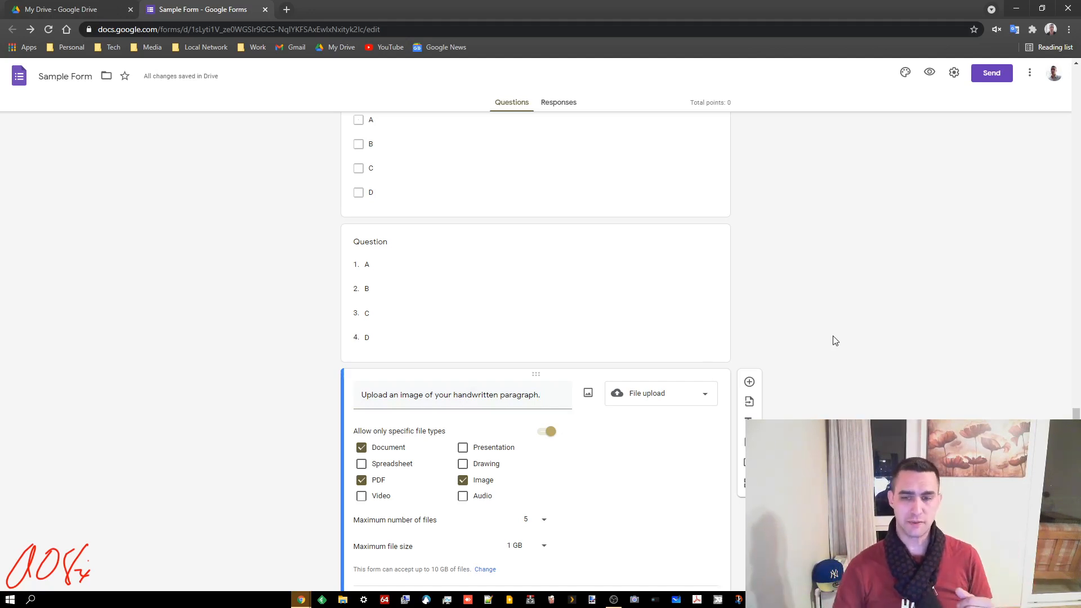
pyautogui.scroll(-1, 818, 358)
# Add a new question below the upload question as a 1-to-10 Linear scale
pyautogui.click(749, 320)
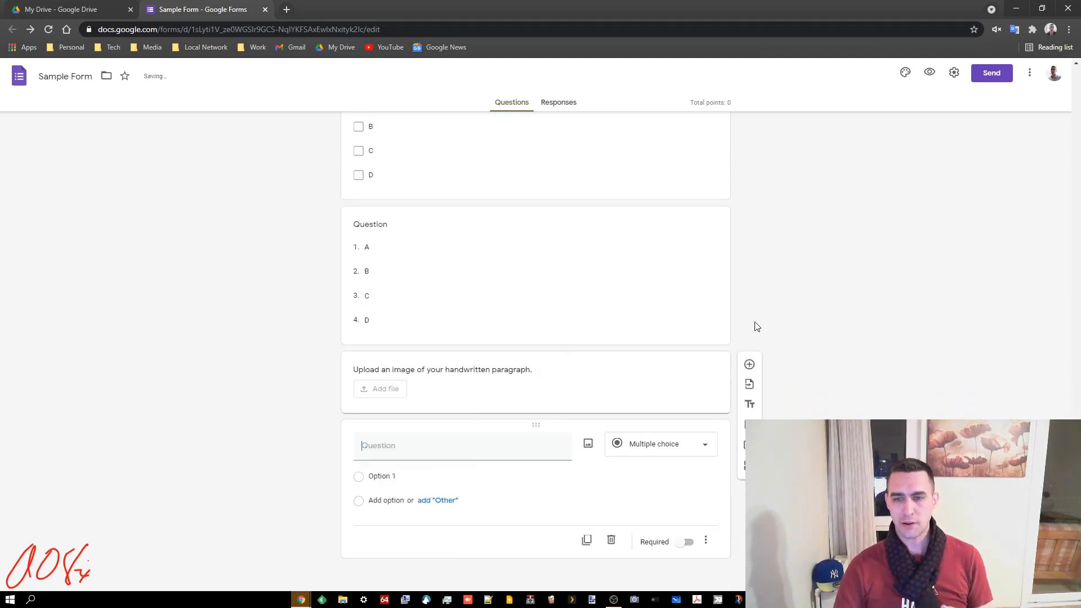
pyautogui.click(693, 445)
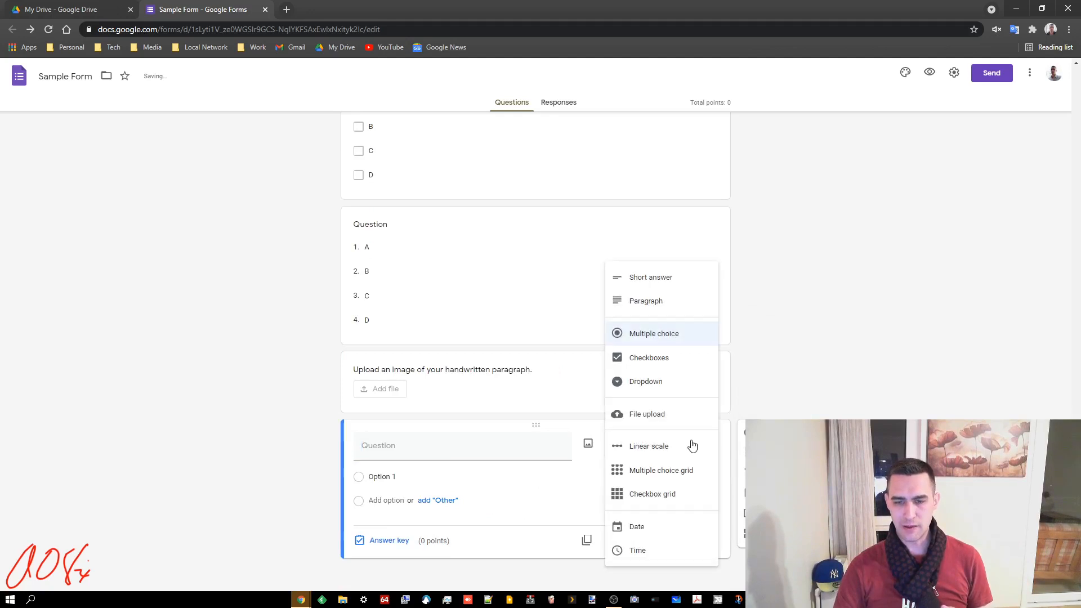
pyautogui.click(634, 447)
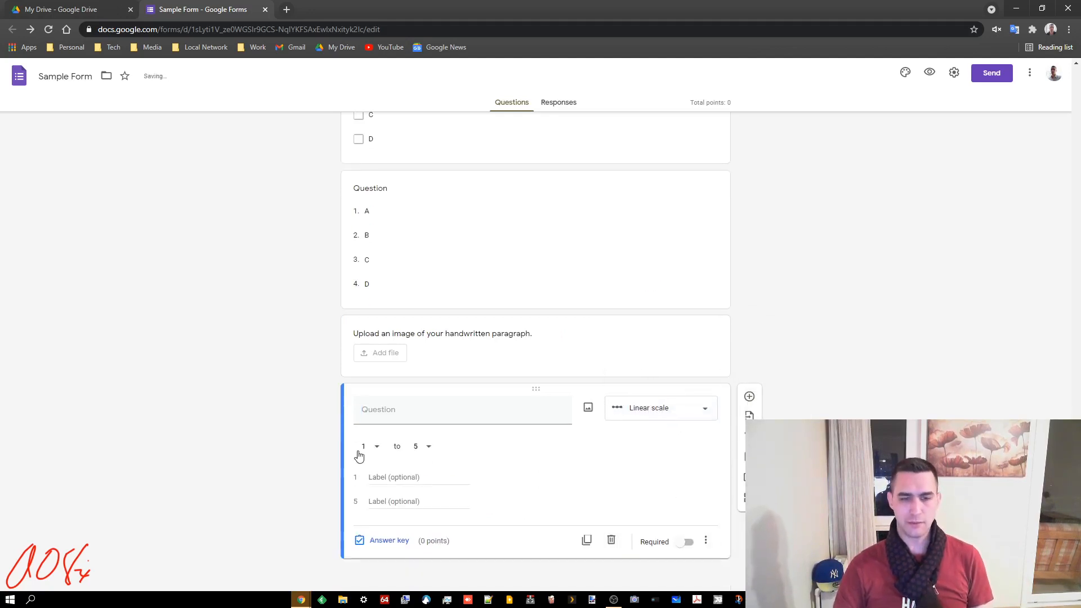
pyautogui.click(427, 447)
pyautogui.click(418, 550)
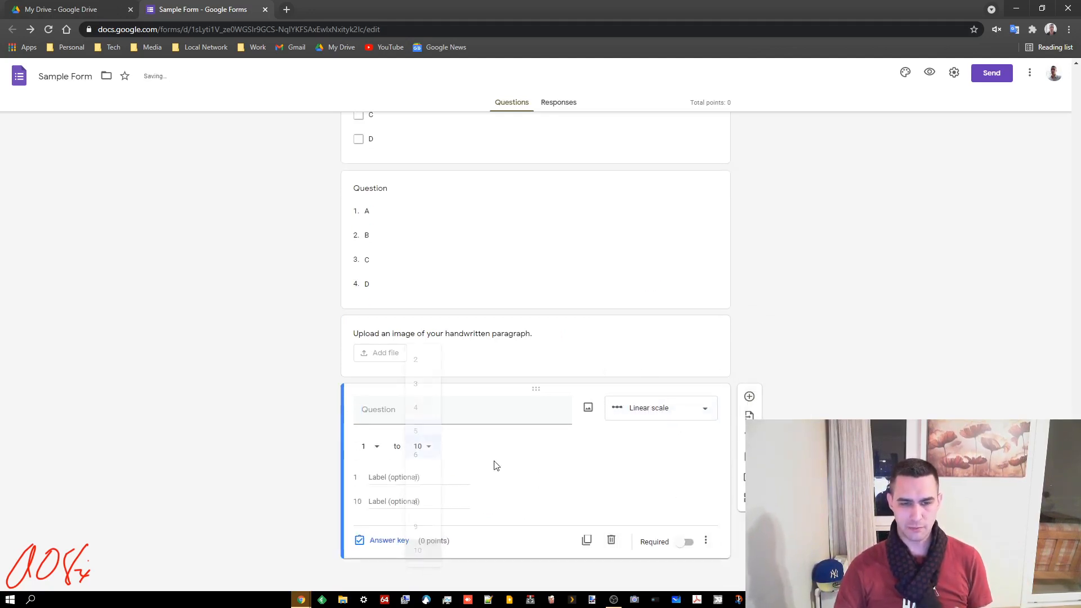
# Label the scale's low end Minimum and high end Maximum
pyautogui.click(399, 478)
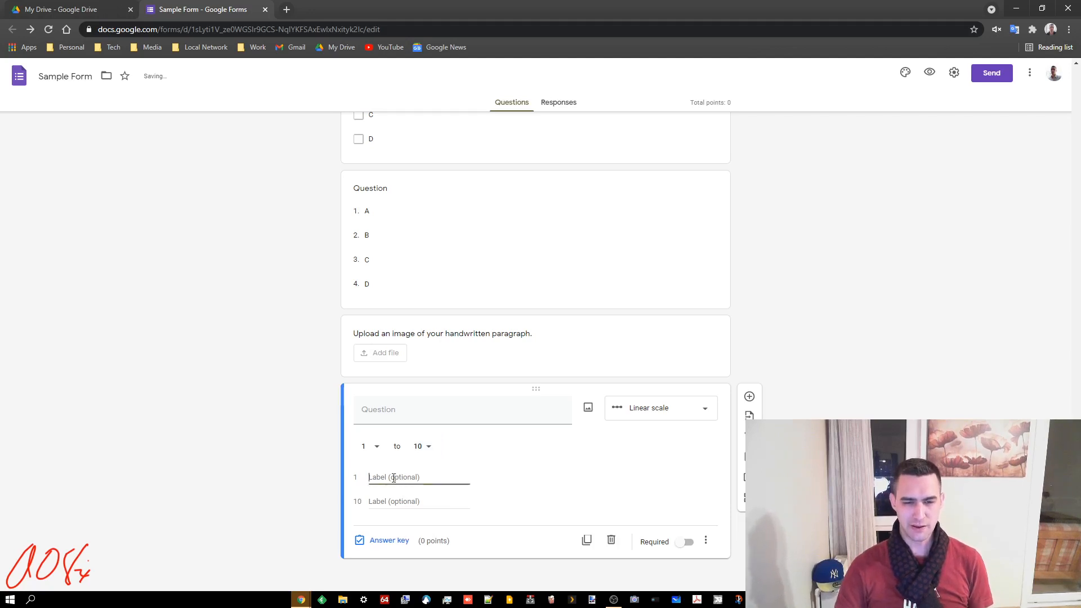
pyautogui.write('Min')
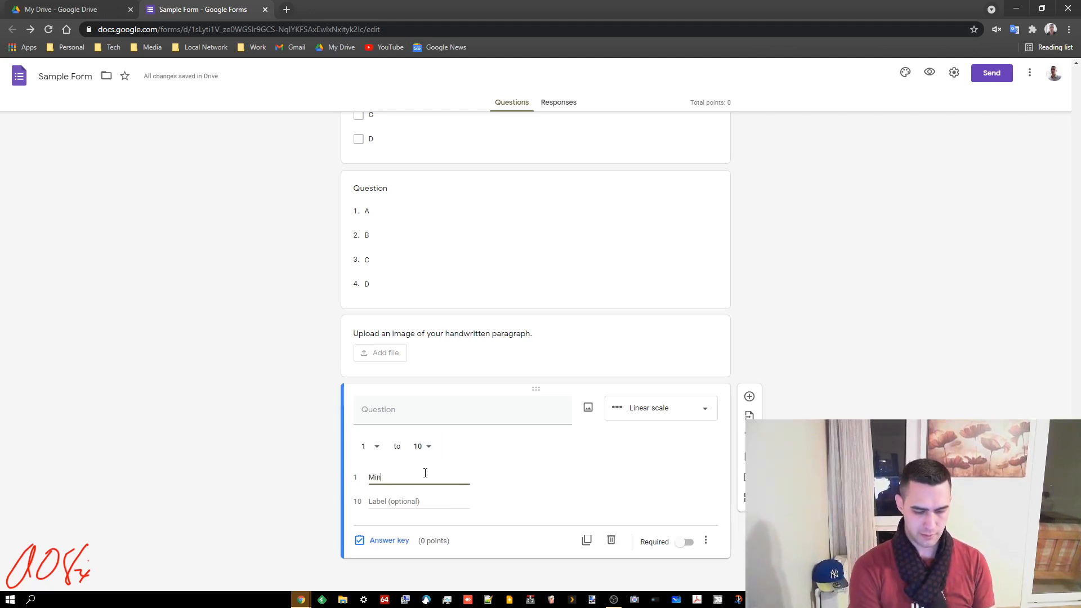
pyautogui.write('imum')
pyautogui.press('Tab')
pyautogui.write('Ma')
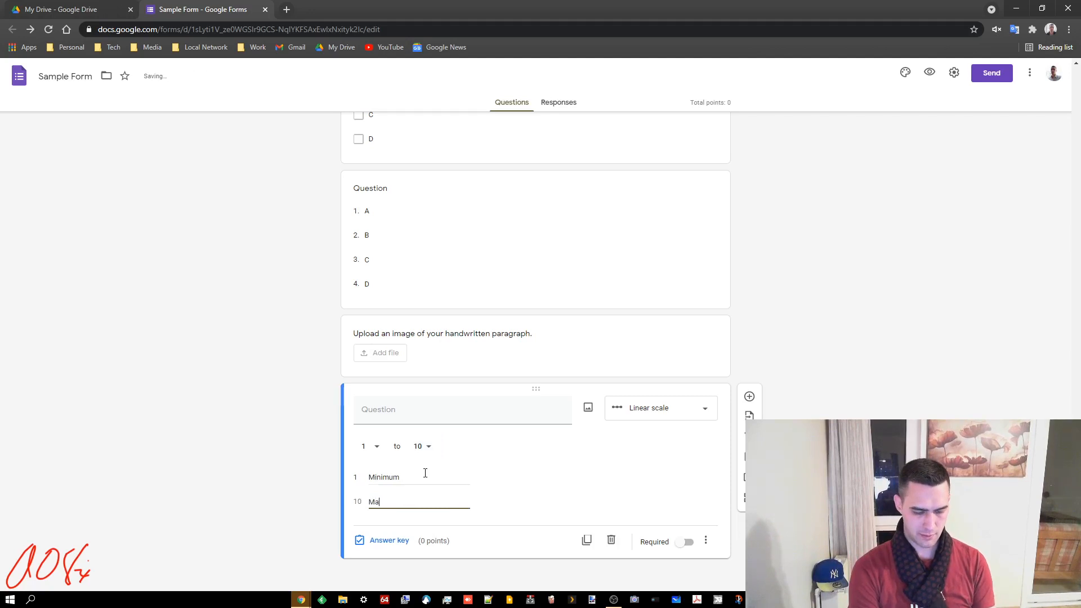
pyautogui.click(961, 410)
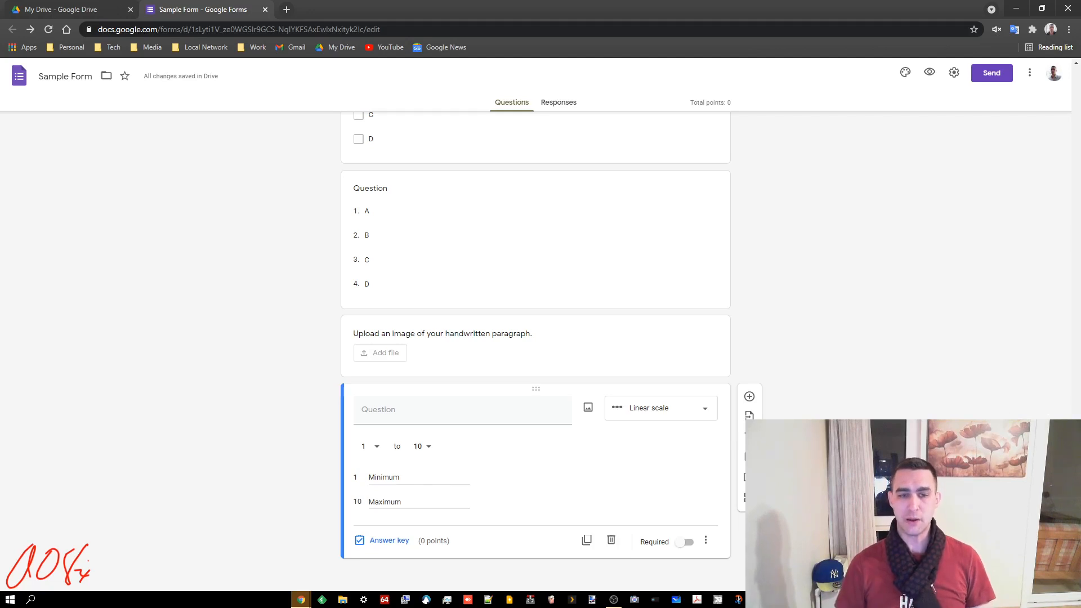
# Title the scale 'How confident are you in your skills in this area?' and add another question
pyautogui.click(471, 412)
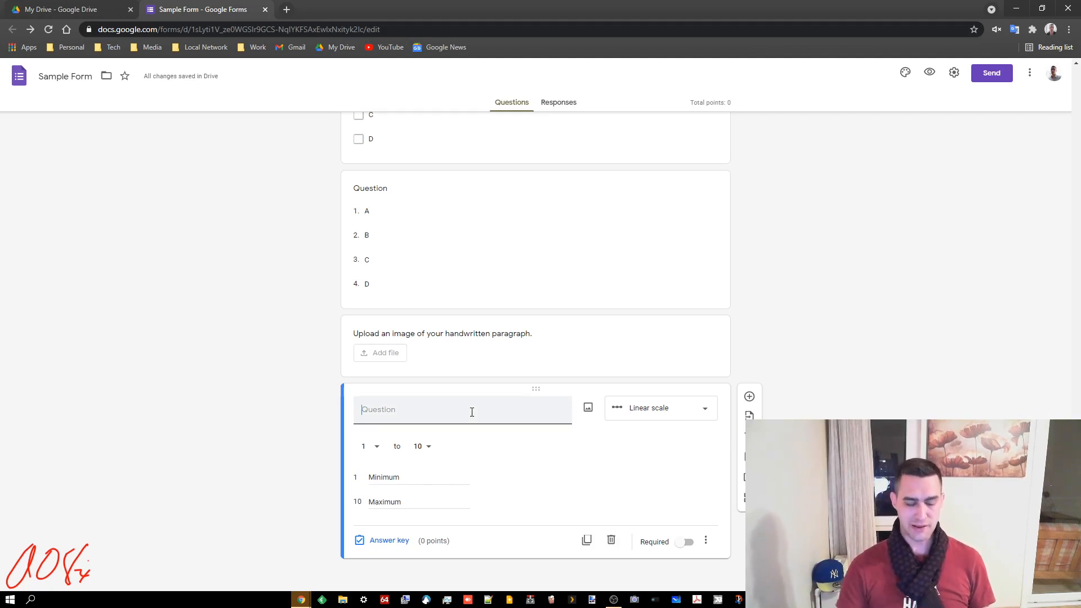
pyautogui.write('How confident are yo')
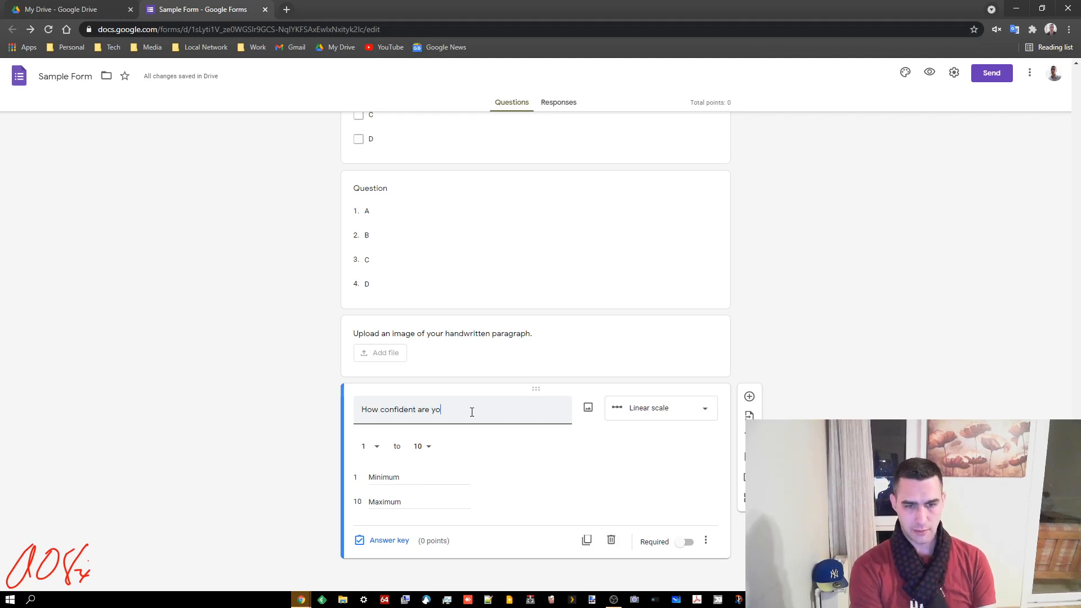
pyautogui.write('u in your s')
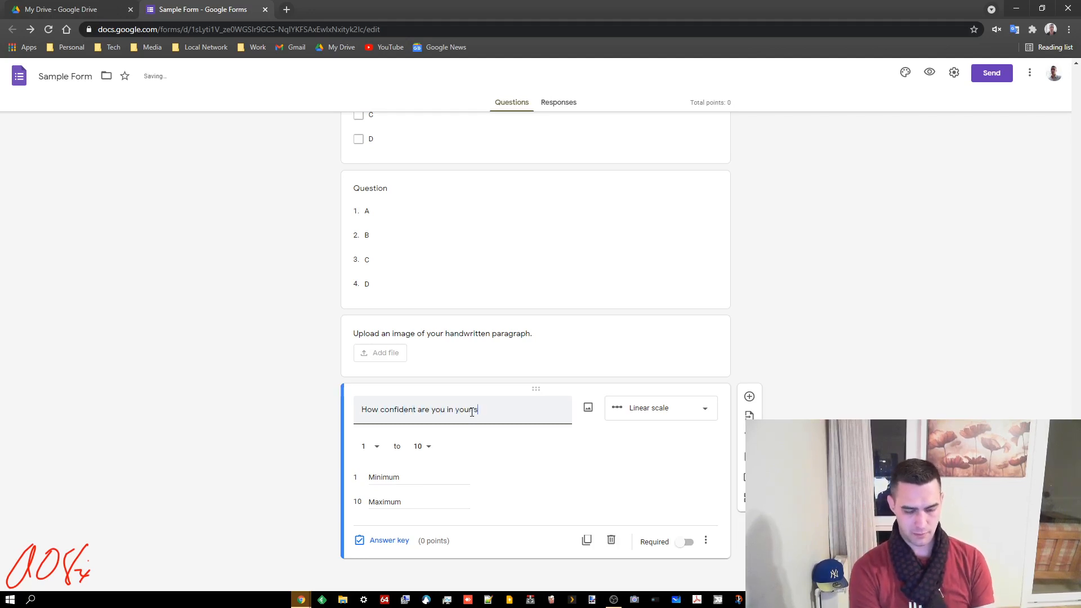
pyautogui.write('kills in this area?')
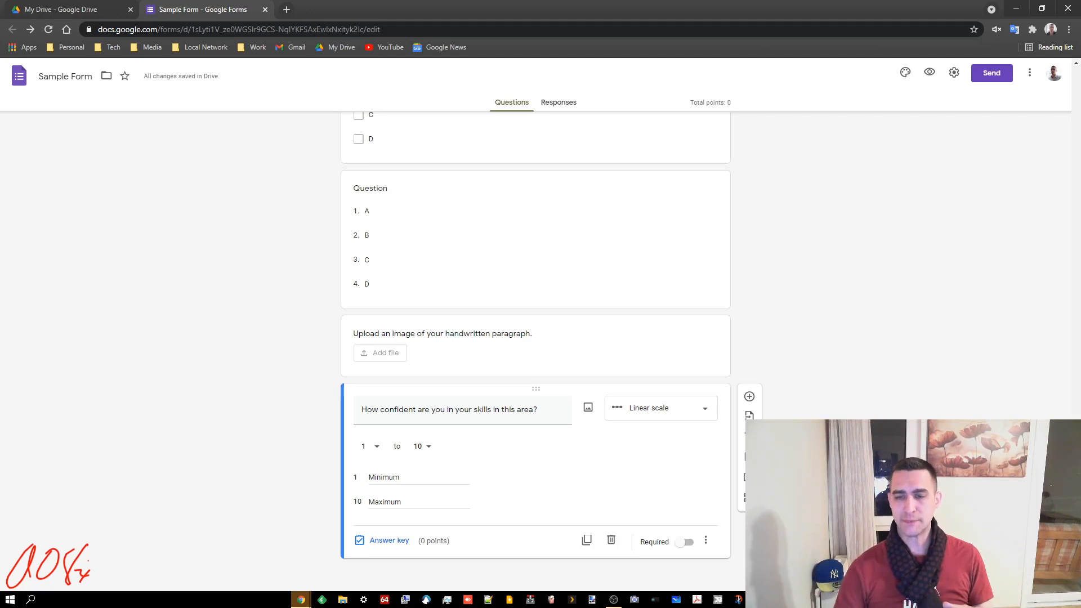
pyautogui.click(749, 397)
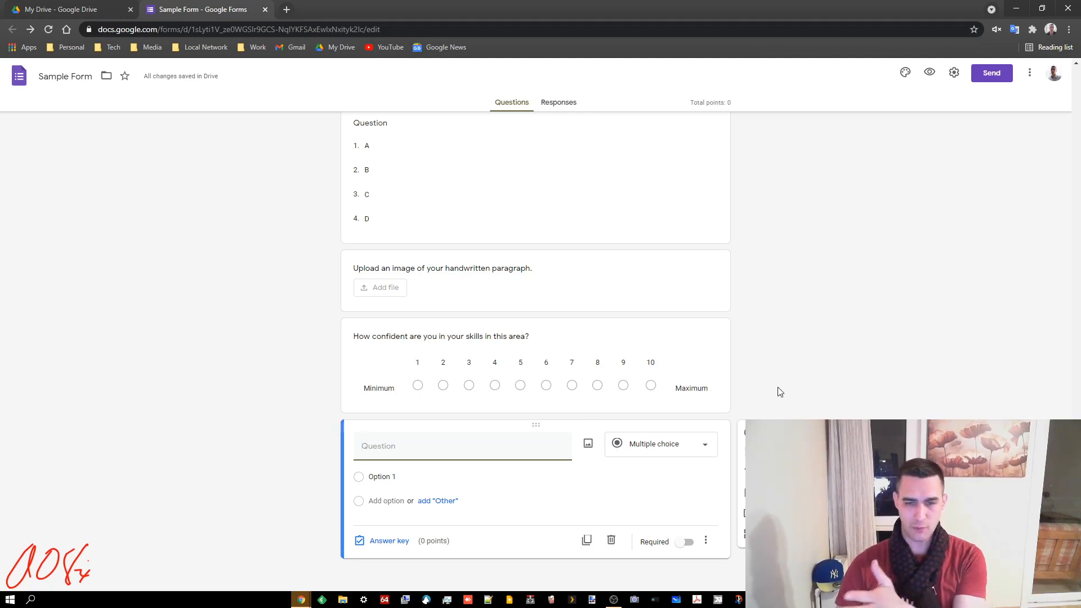
# Make the question a multiple choice grid with rows Vocab 1 and Vocab 2
pyautogui.click(707, 445)
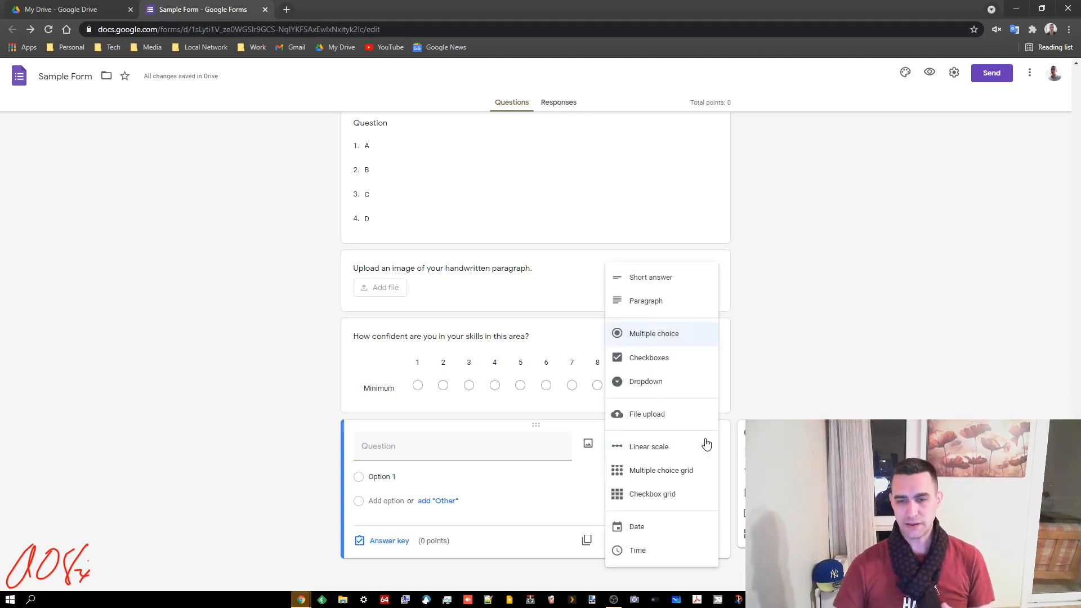
pyautogui.click(656, 471)
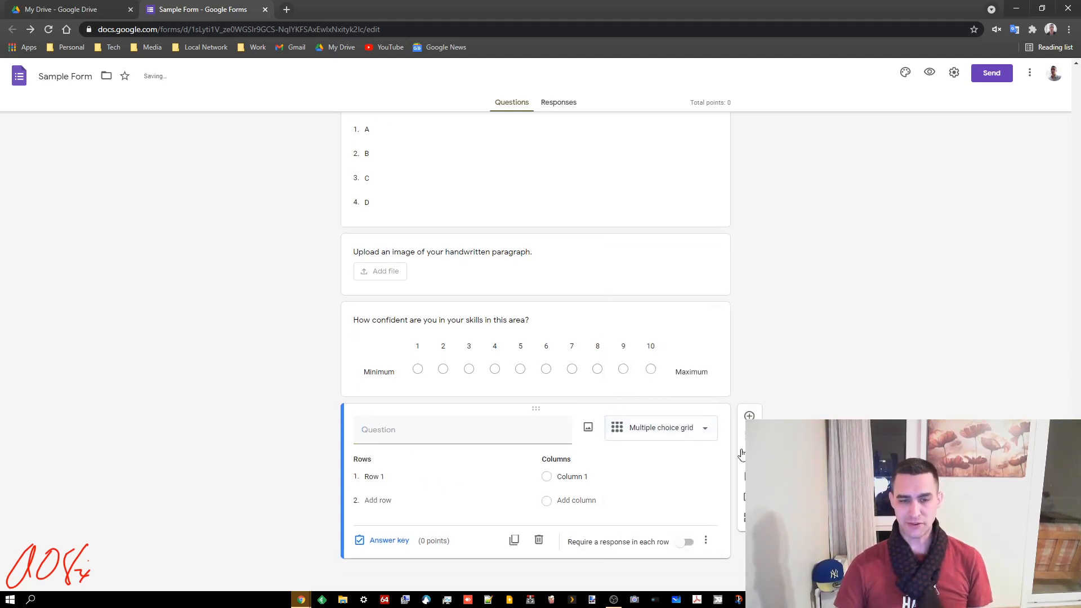
pyautogui.click(380, 478)
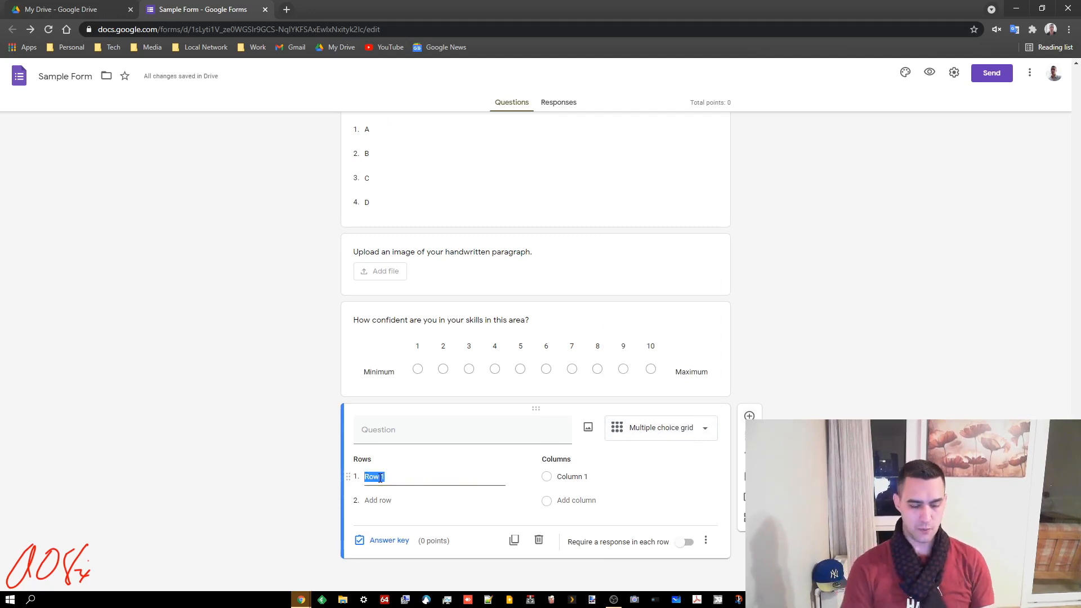
pyautogui.write('Vocab')
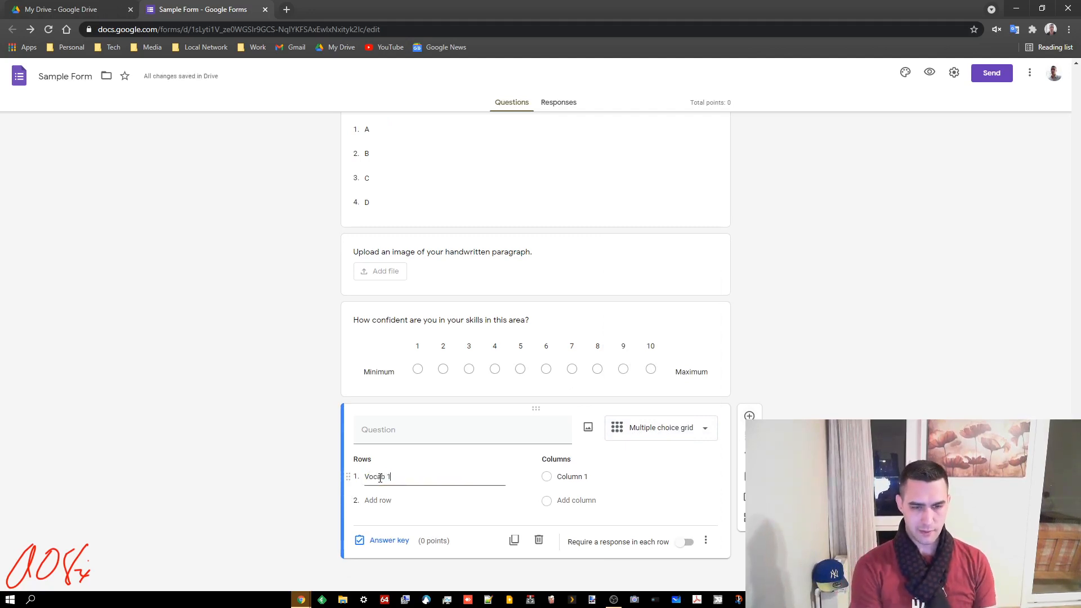
pyautogui.write(' 1')
pyautogui.press('Tab')
pyautogui.write('Vob')
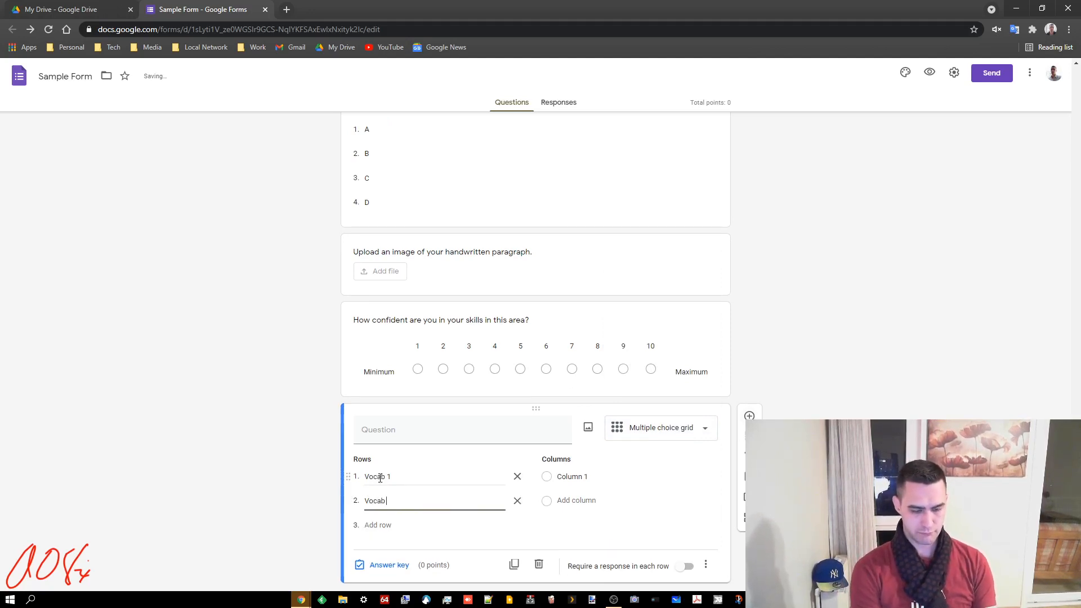
# Name the grid columns Definition 1 and Definition 2
pyautogui.click(585, 478)
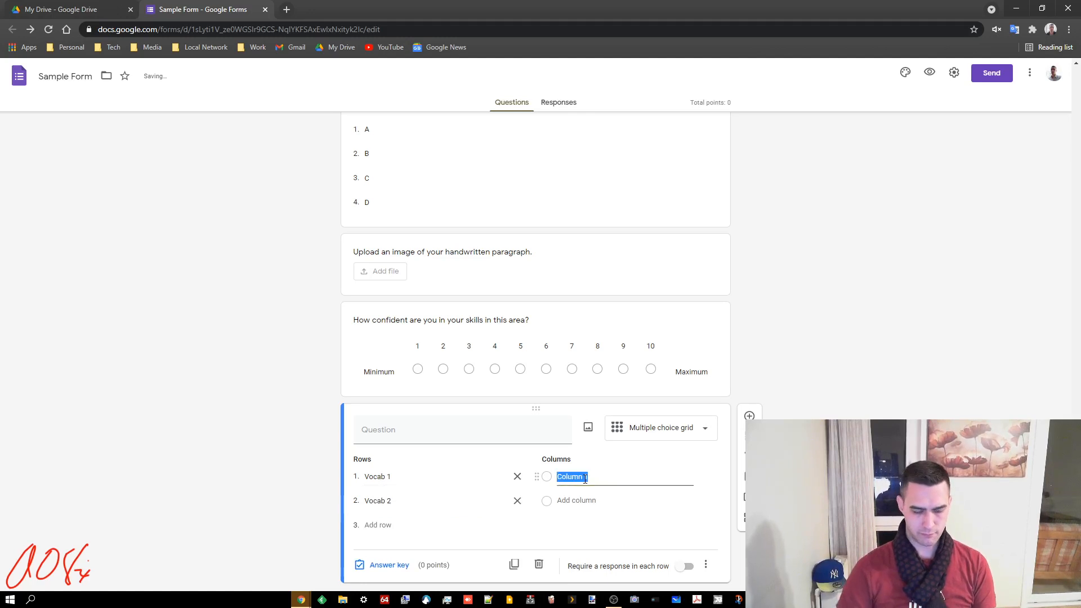
pyautogui.write('Definition')
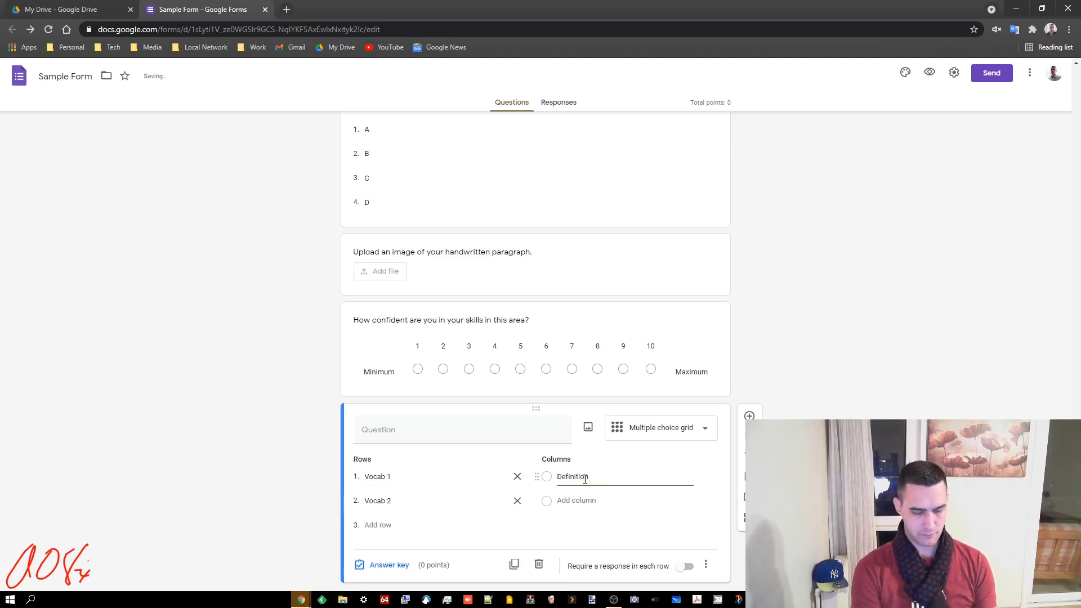
pyautogui.write(' 1')
pyautogui.press('Return')
pyautogui.write('Defi')
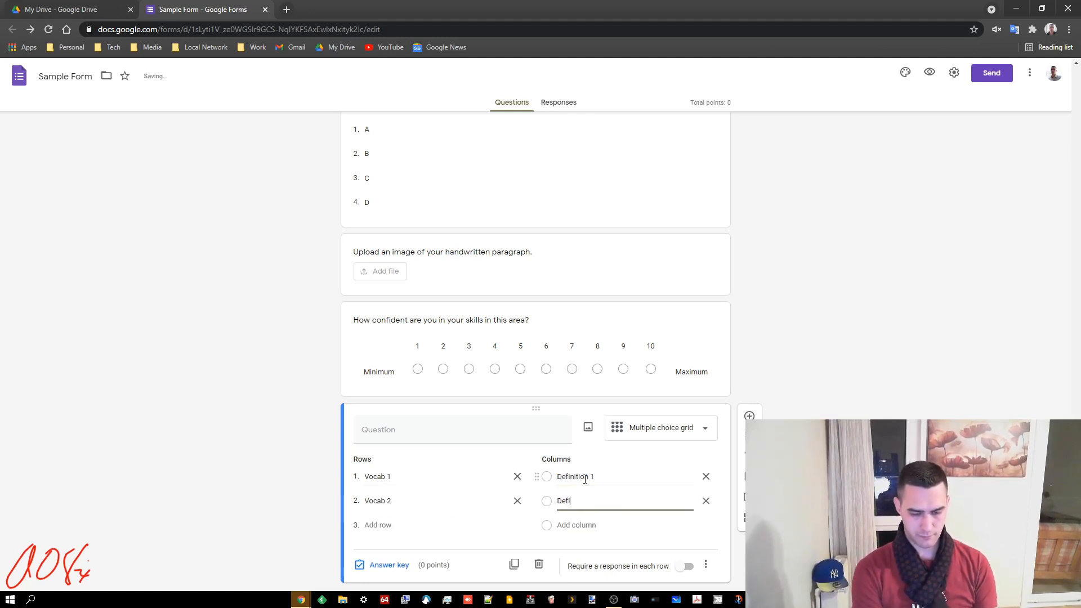
pyautogui.write('nition 2')
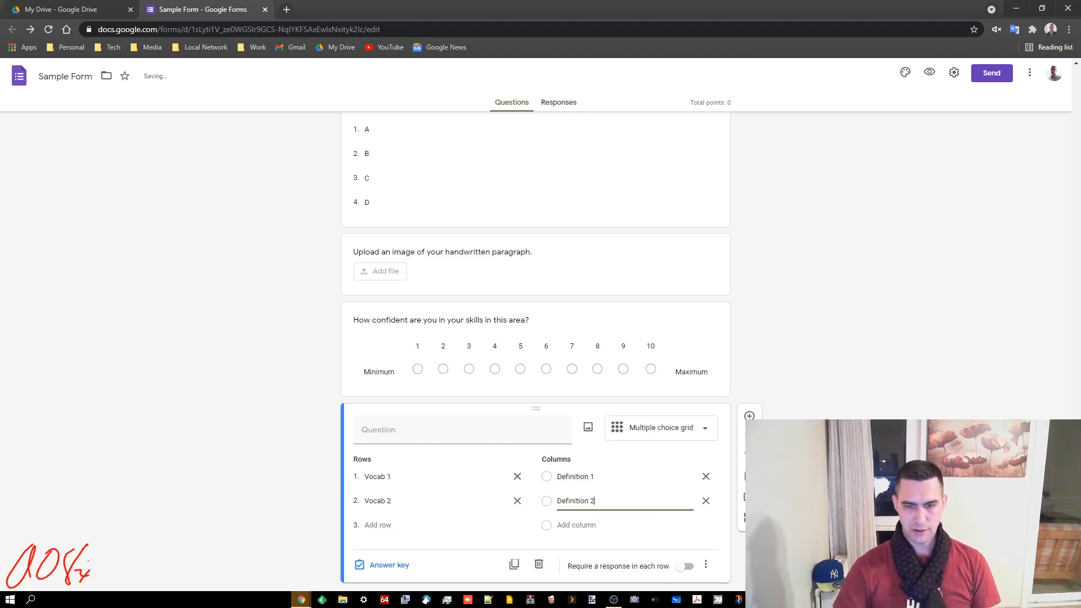
pyautogui.click(788, 490)
# Turn on the shuffle row order option from the grid's extra options
pyautogui.scroll(-2, 788, 490)
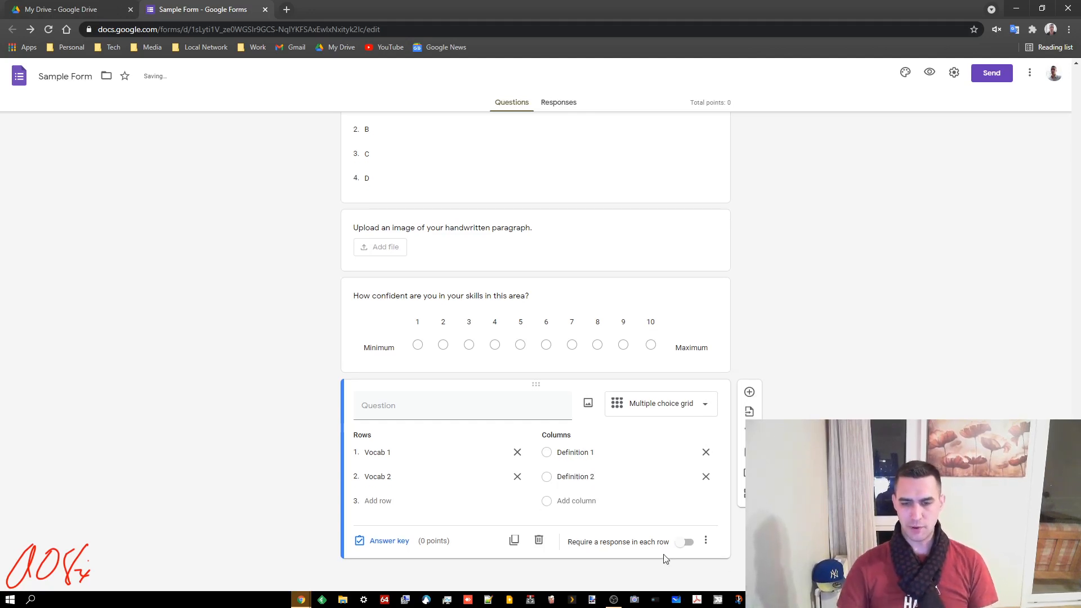
pyautogui.click(706, 542)
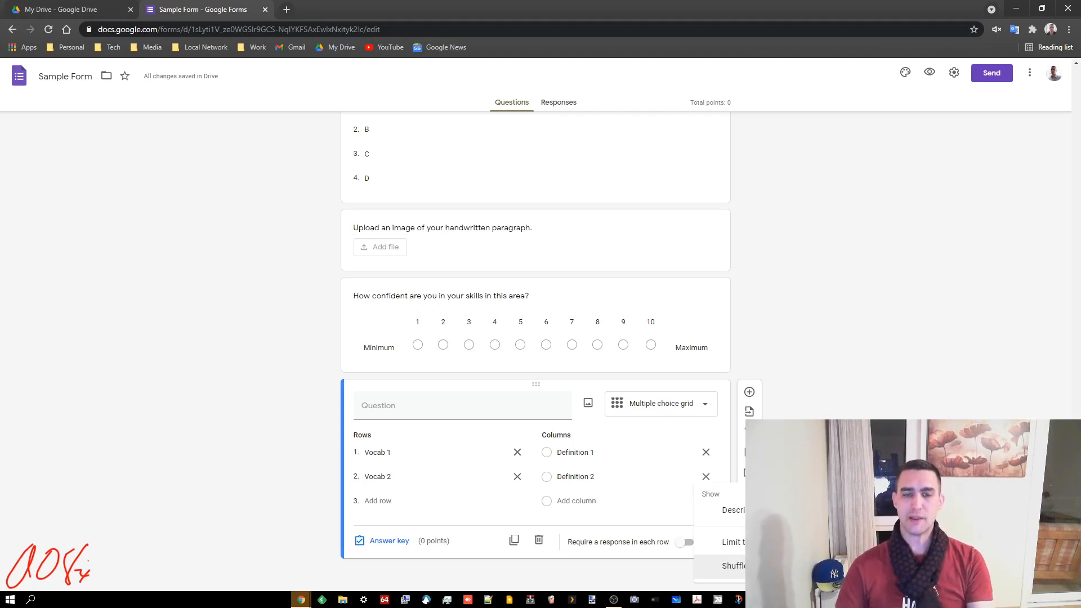
pyautogui.click(732, 565)
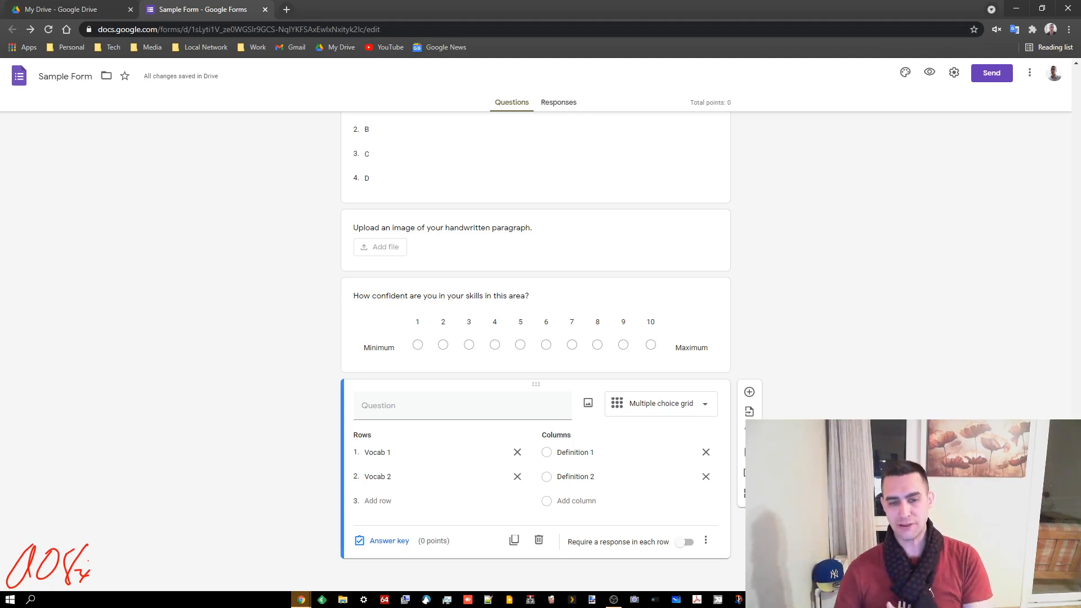
# In the grid's answer key, set Vocab 1 and Vocab 2 to 6 points each
pyautogui.click(389, 542)
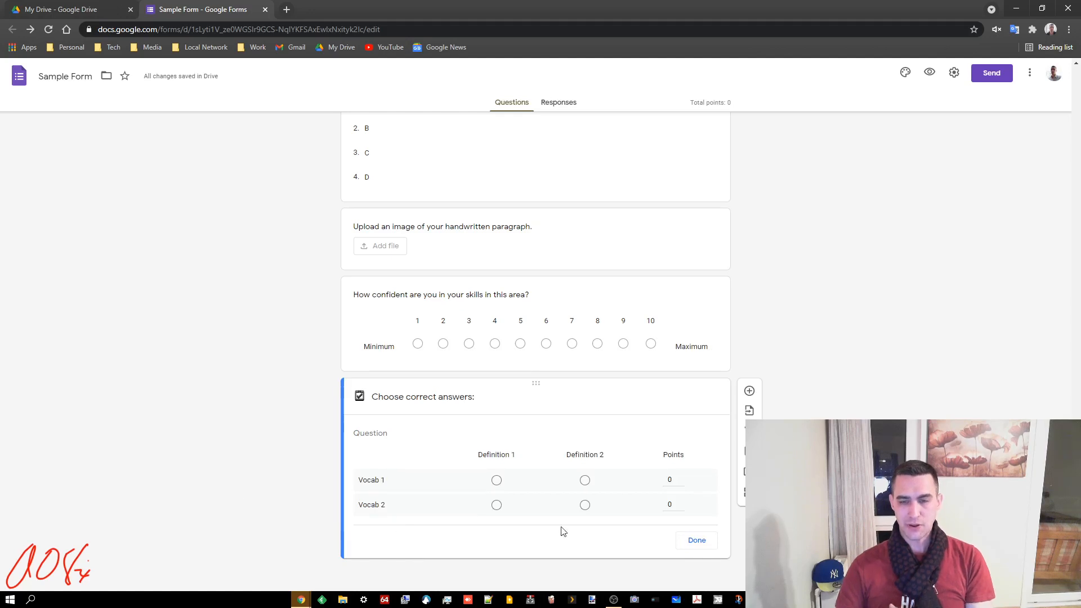
pyautogui.click(681, 478)
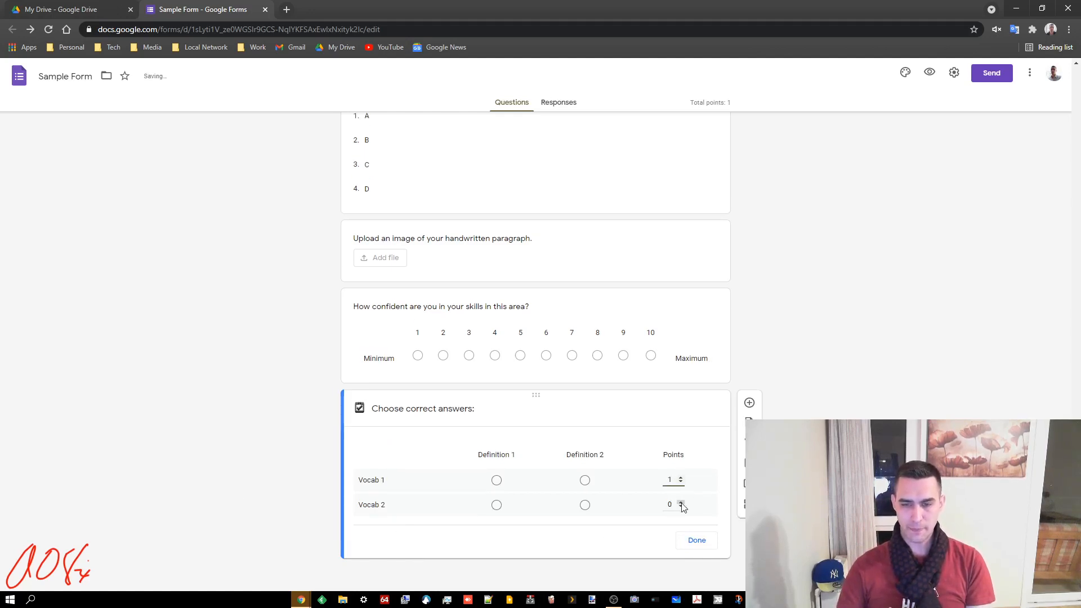
pyautogui.click(681, 503)
pyautogui.doubleClick(682, 478)
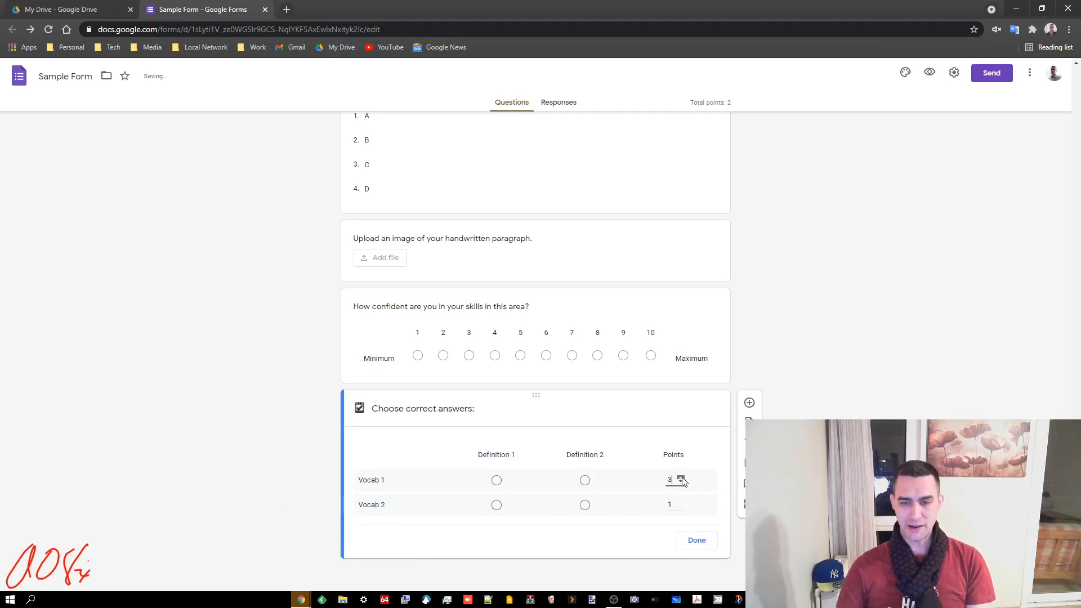
pyautogui.click(682, 478)
pyautogui.doubleClick(681, 503)
pyautogui.doubleClick(682, 503)
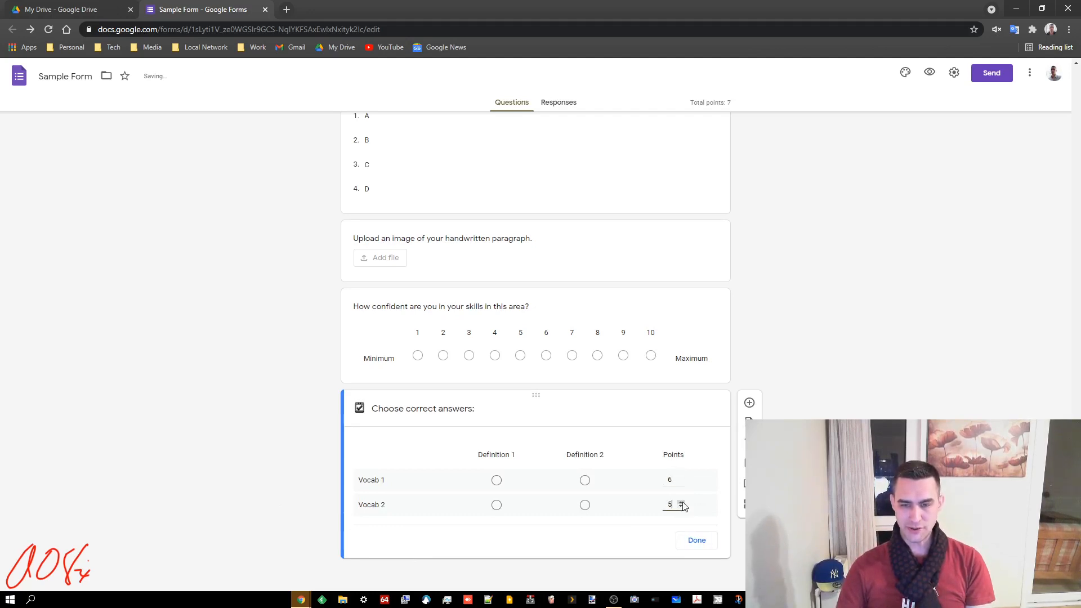
pyautogui.click(682, 503)
# Mark Definition 2 correct for Vocab 1 and Definition 1 for Vocab 2, then close the key
pyautogui.click(584, 480)
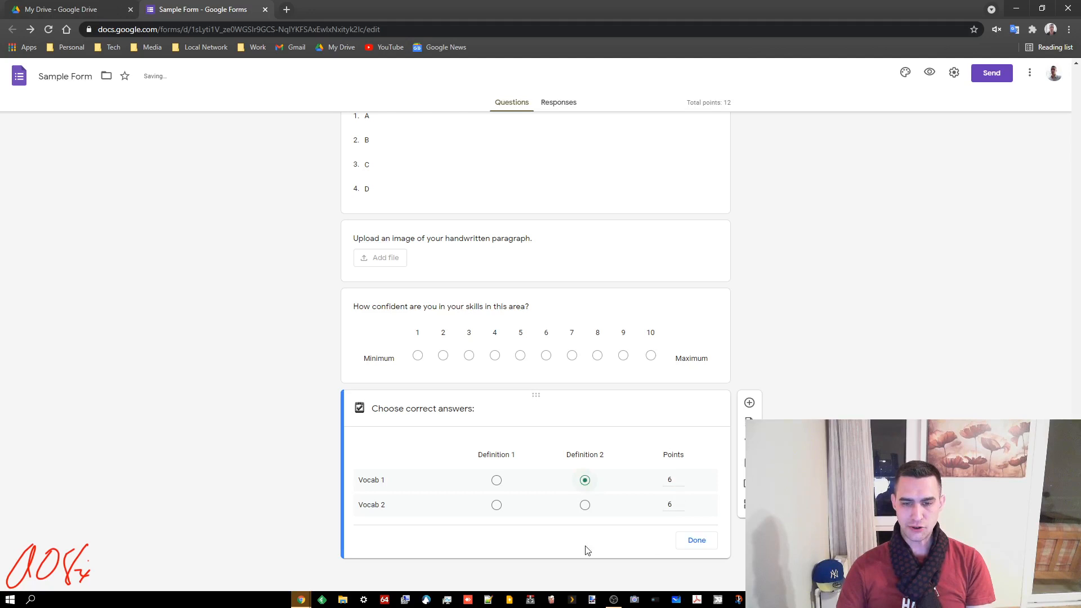
pyautogui.click(496, 505)
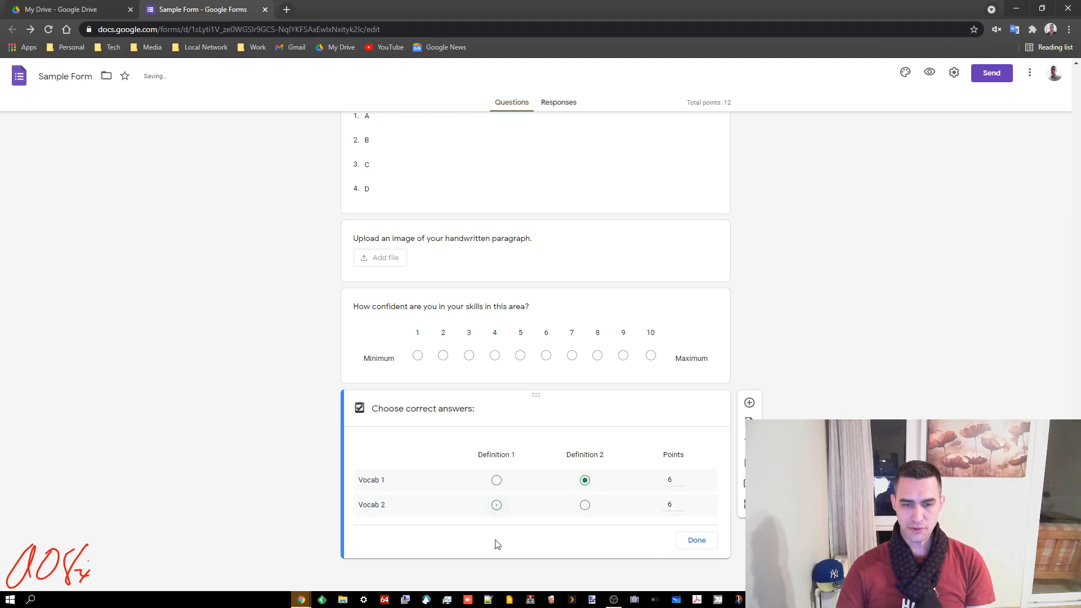
pyautogui.click(698, 545)
pyautogui.click(373, 550)
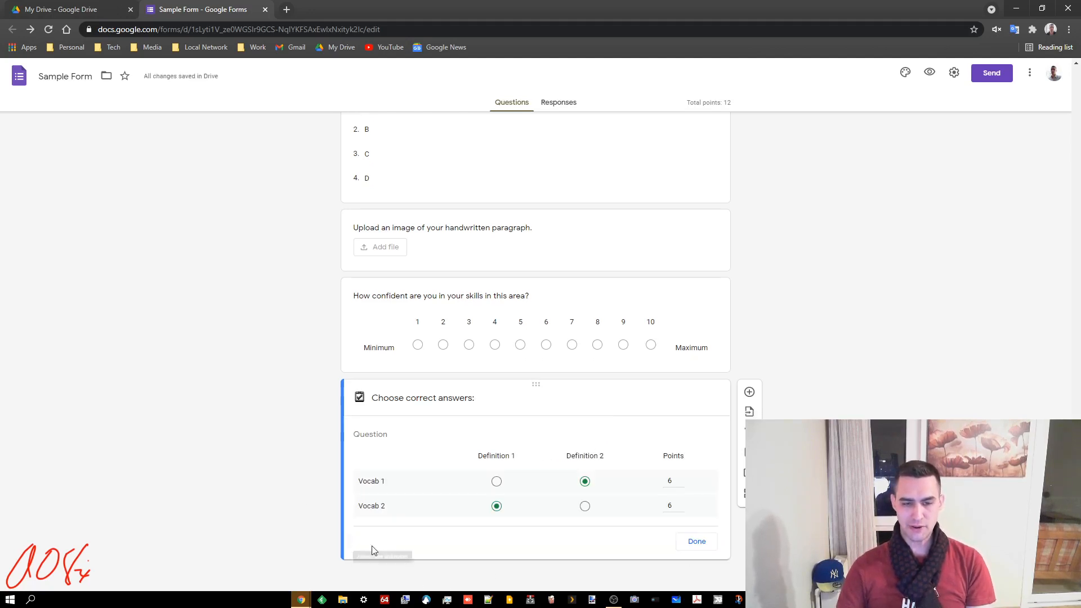
pyautogui.click(700, 544)
pyautogui.scroll(5, 757, 415)
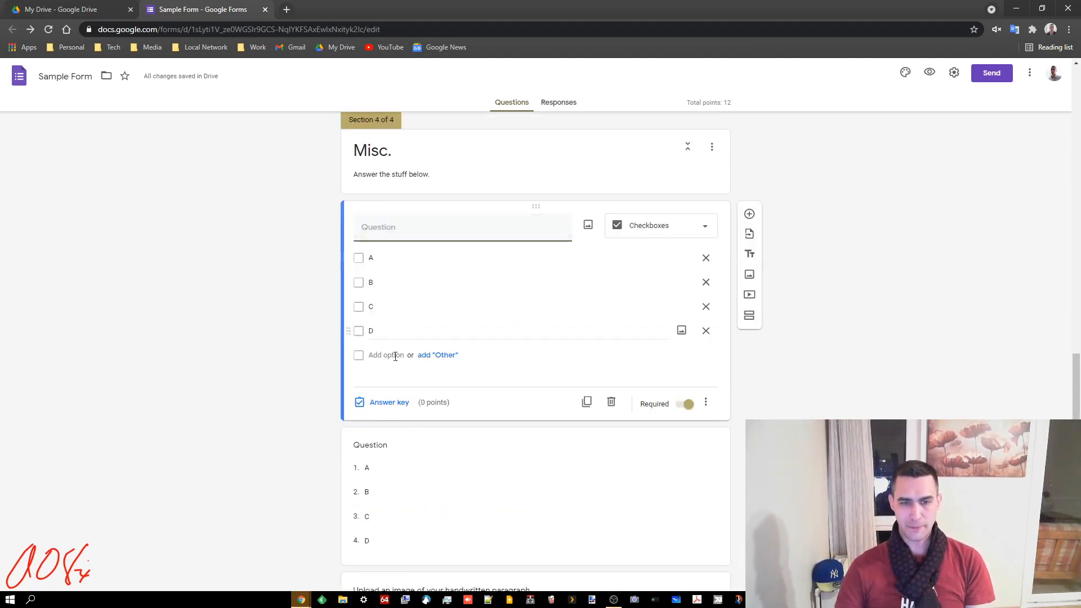
# Tick A and C as correct for the first Misc. checkbox question, worth 3 points
pyautogui.click(382, 402)
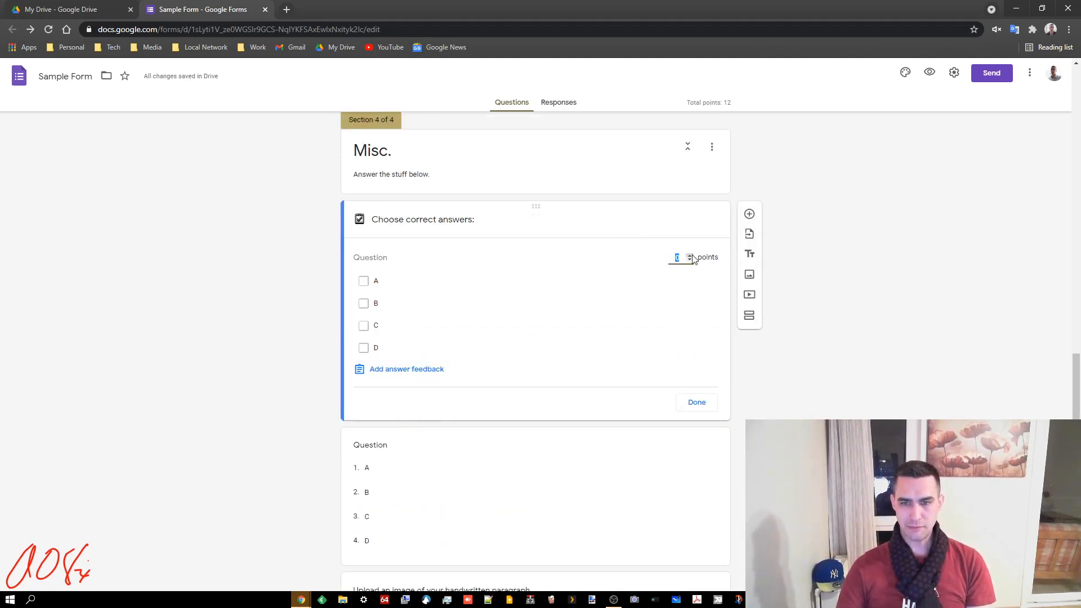
pyautogui.click(364, 326)
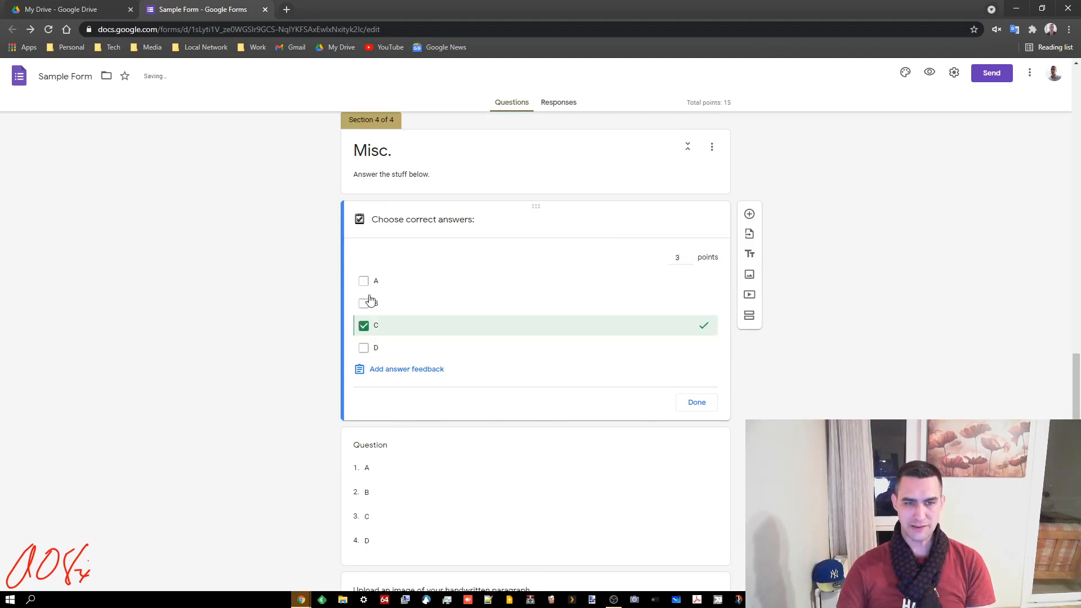
pyautogui.click(363, 281)
pyautogui.click(697, 402)
pyautogui.scroll(10, 748, 405)
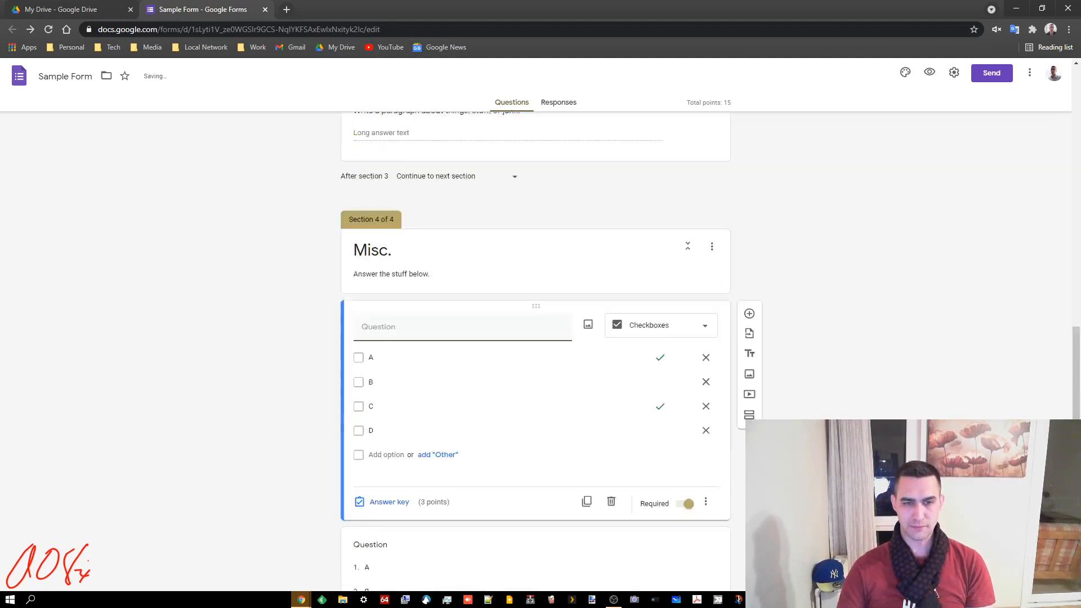
# Set C and D as the correct answers for the 4-point 'Which one is correct' question
pyautogui.click(464, 287)
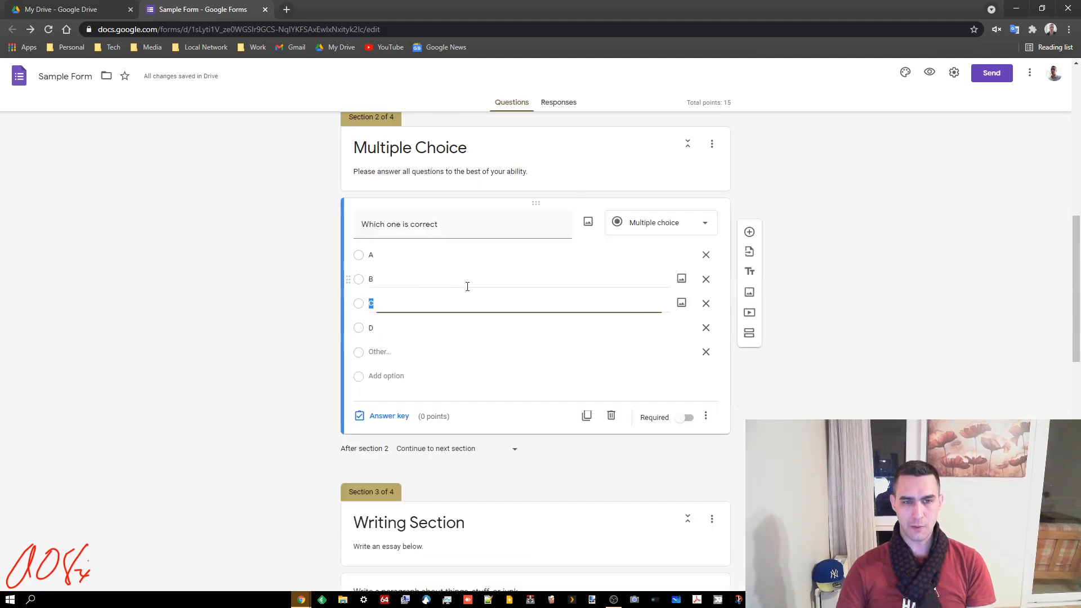
pyautogui.click(388, 416)
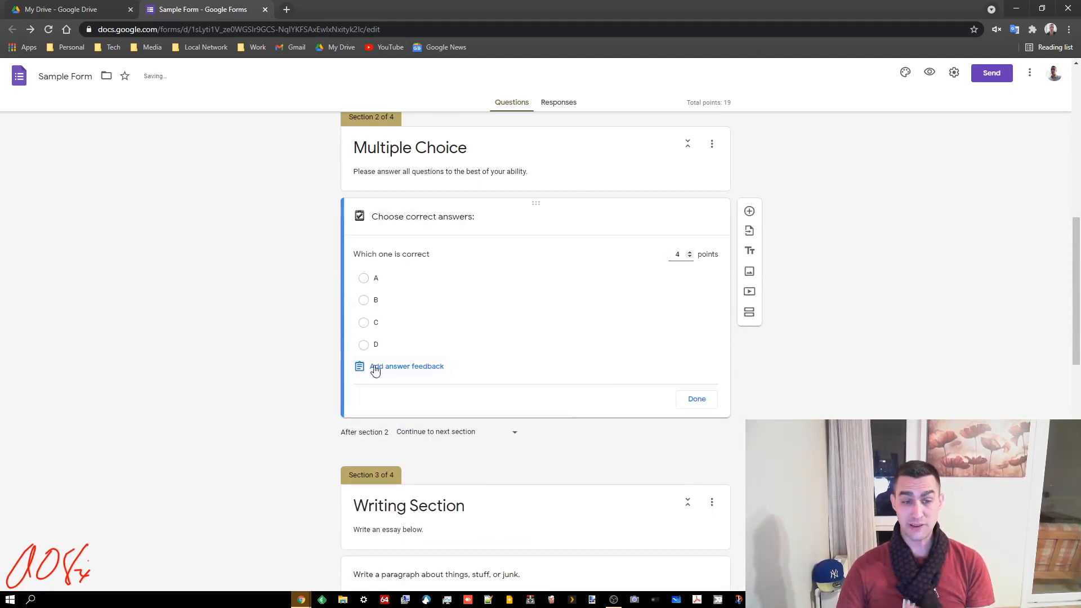
pyautogui.click(364, 323)
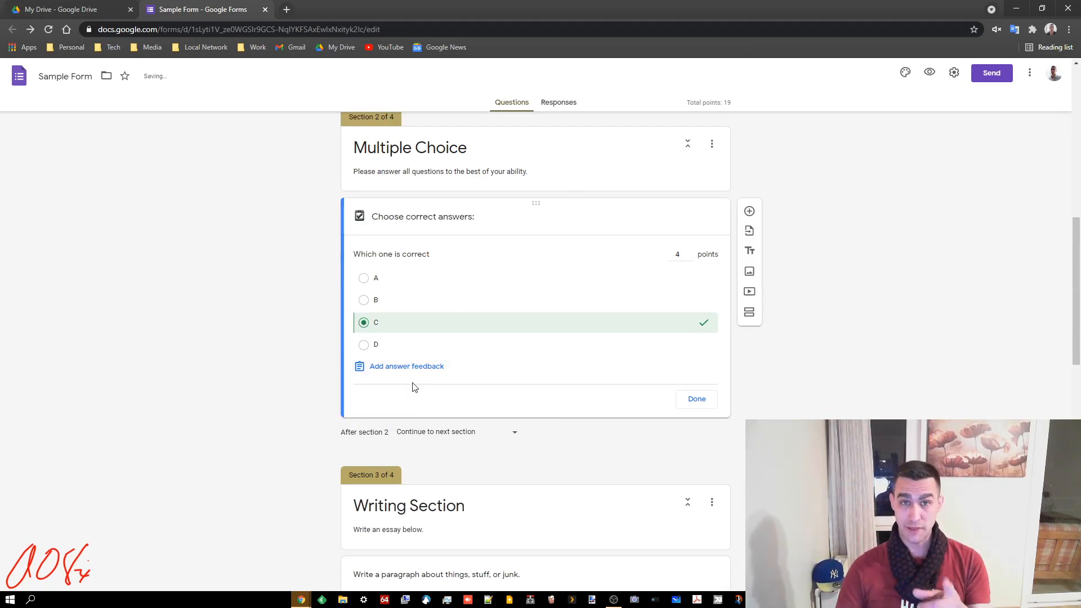
pyautogui.click(363, 345)
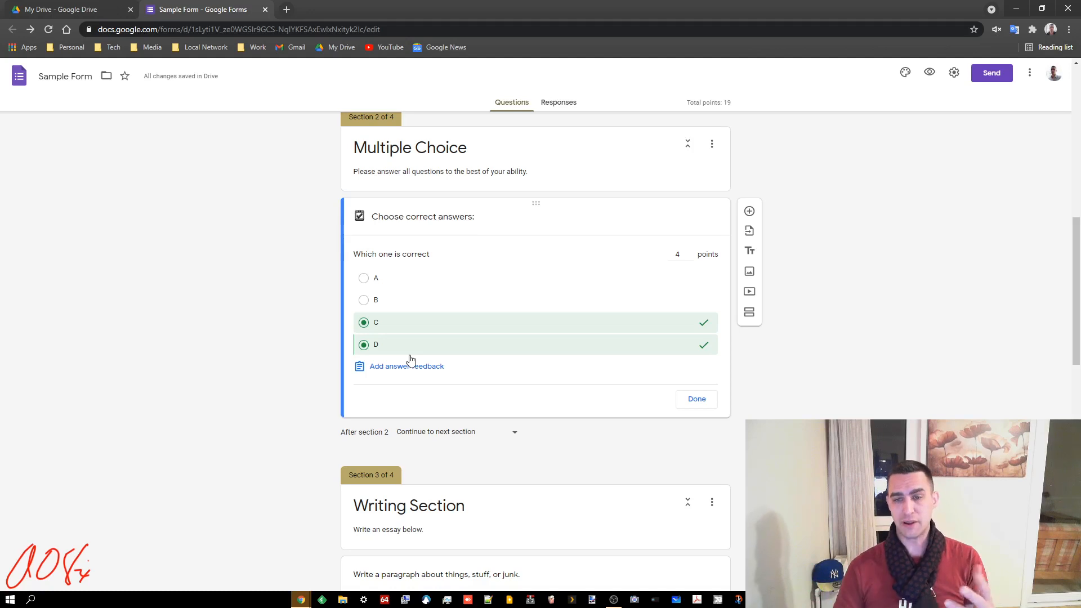
pyautogui.click(363, 323)
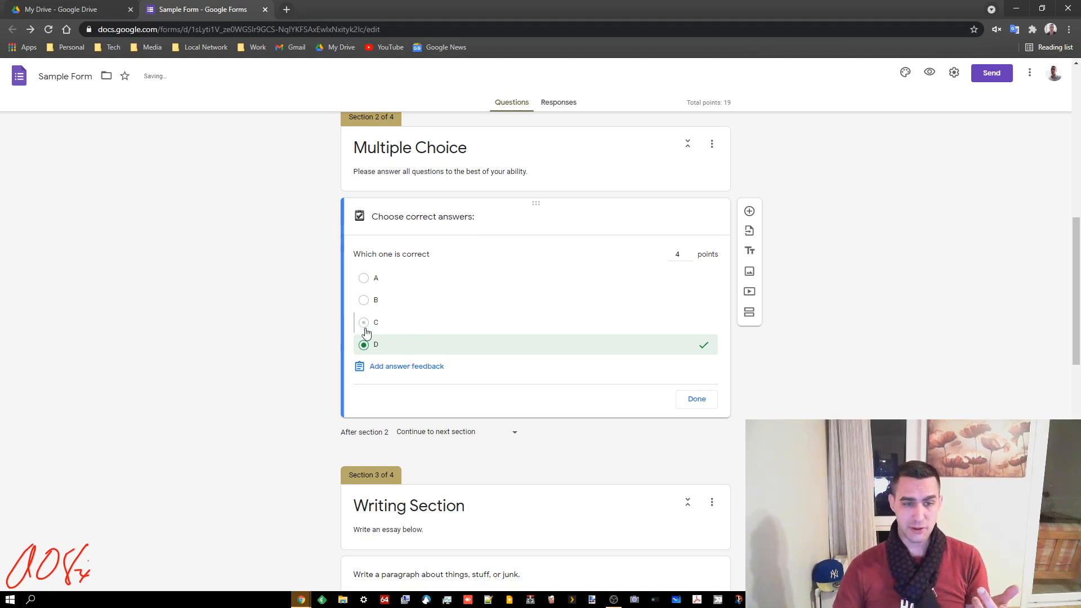
pyautogui.click(363, 323)
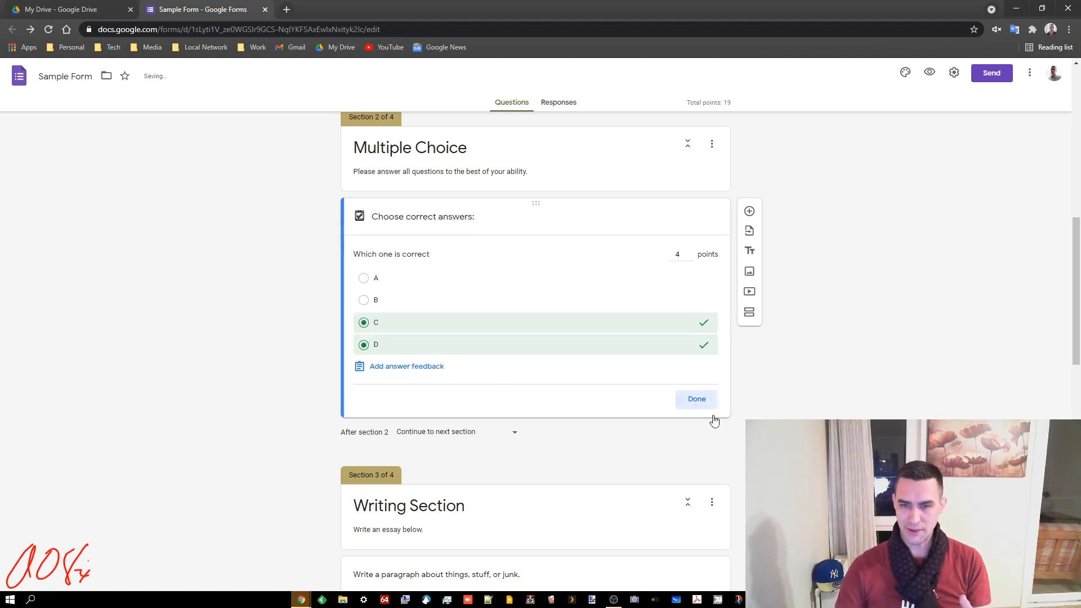
pyautogui.click(697, 400)
pyautogui.scroll(-5, 712, 411)
pyautogui.scroll(-5, 716, 449)
# Add a checkbox grid question below the Vocab grid with rows thing 1, thing 2, thing 3
pyautogui.click(709, 529)
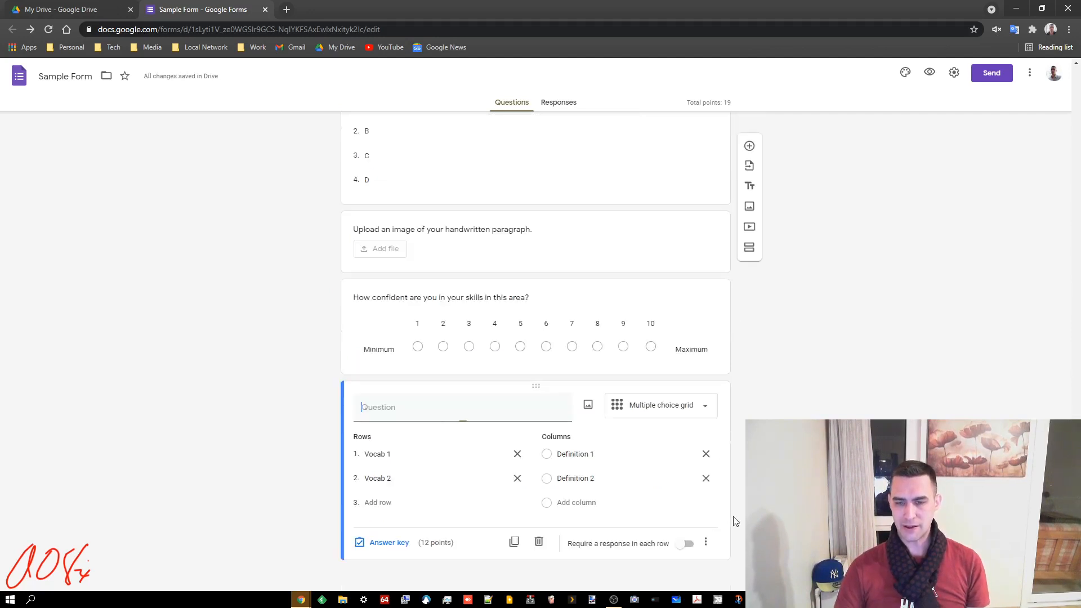
pyautogui.click(750, 394)
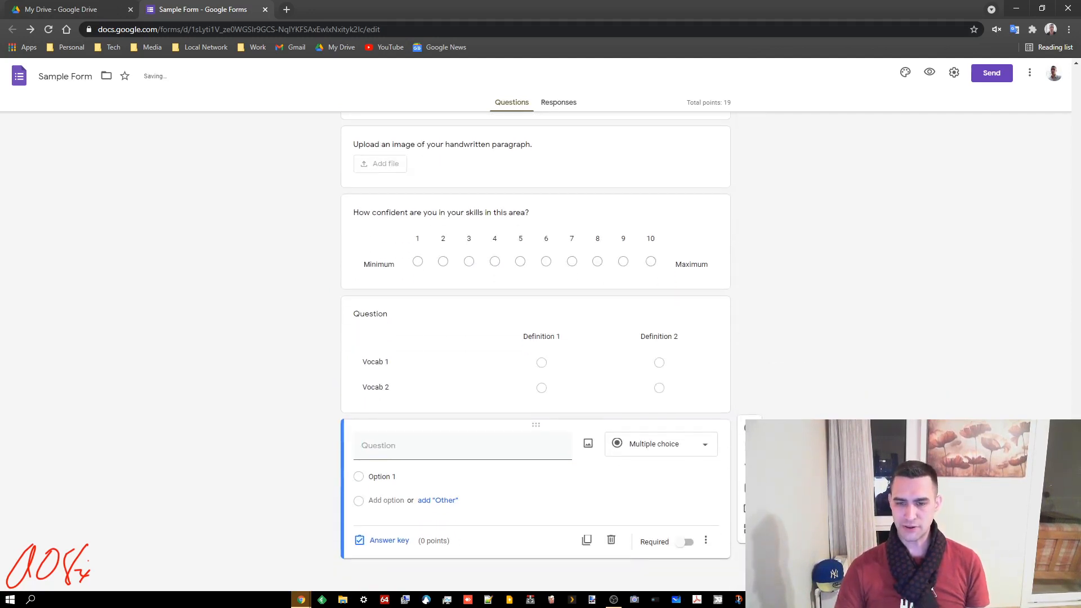
pyautogui.click(700, 443)
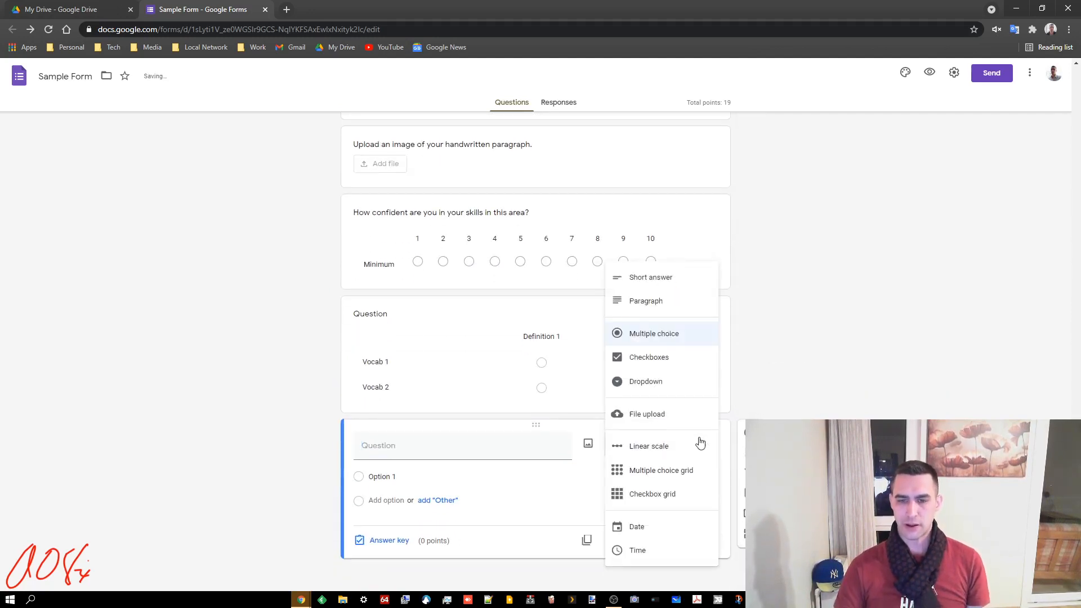
pyautogui.click(645, 498)
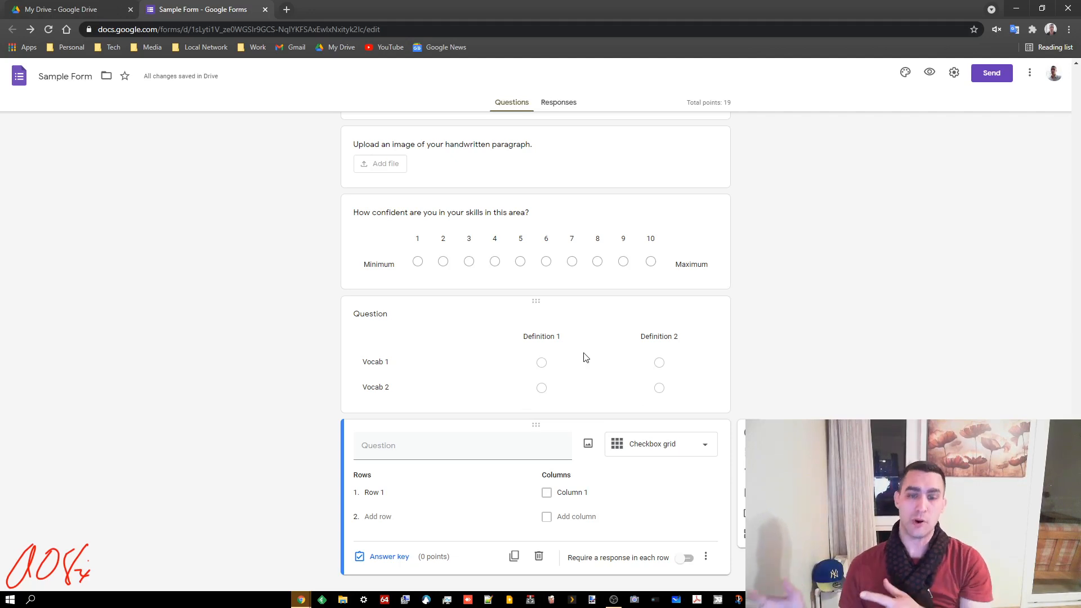
pyautogui.click(401, 488)
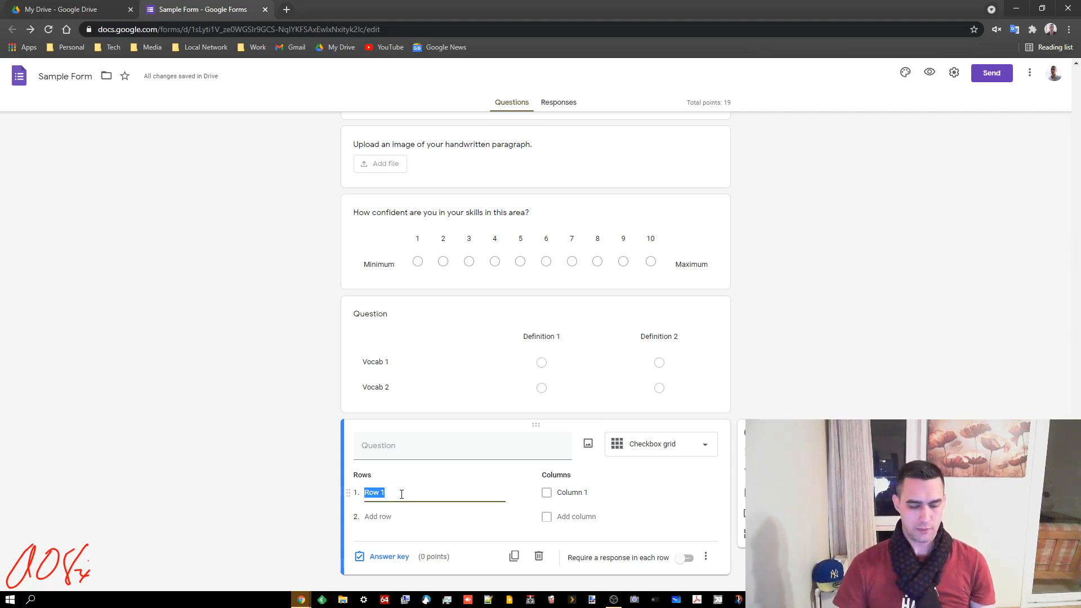
pyautogui.write('thing 1')
pyautogui.press('Return')
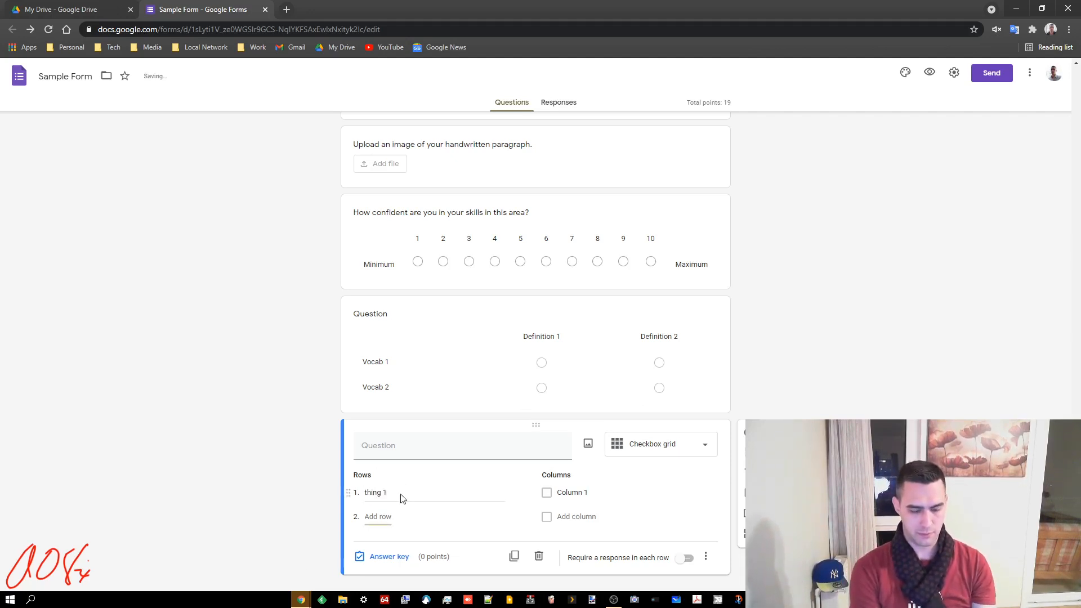
pyautogui.write('thing 2')
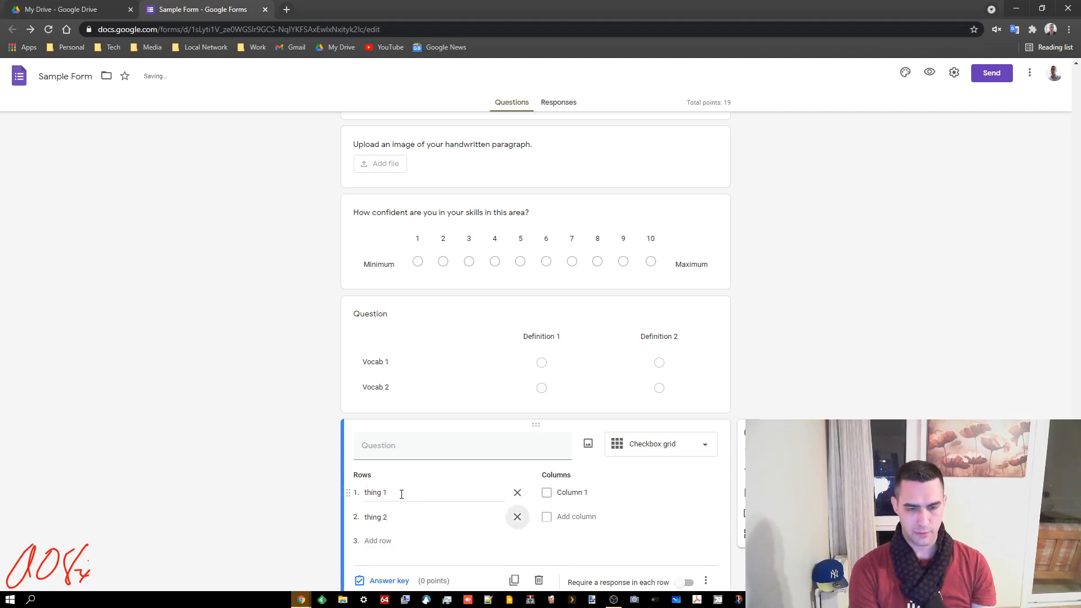
pyautogui.press('Return')
pyautogui.write('thing 3')
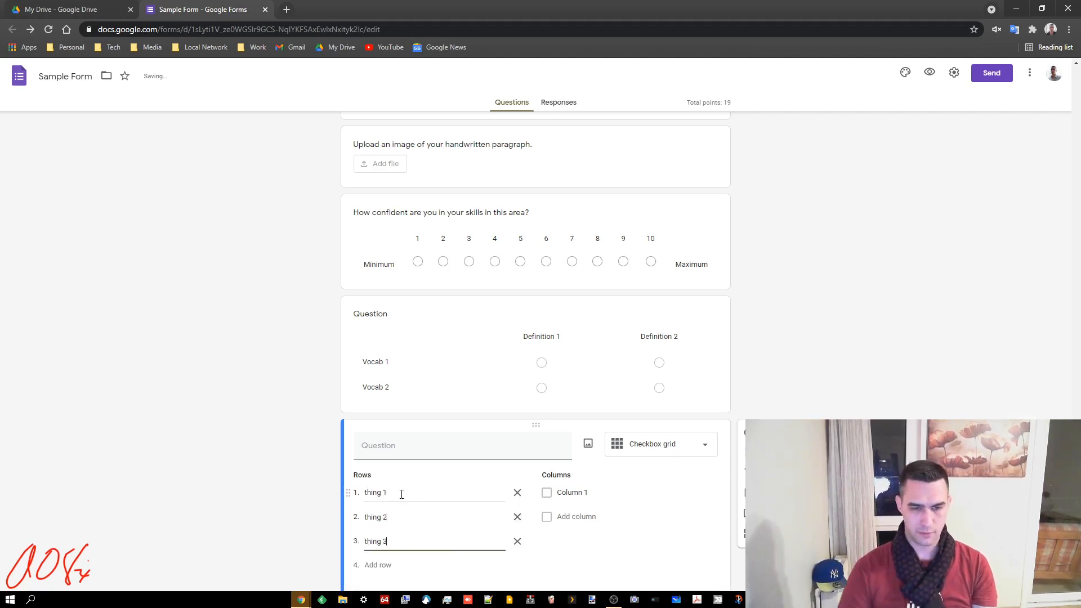
# Name the checkbox grid columns answer 1, answer 2 and answer 3
pyautogui.click(591, 492)
pyautogui.write('ans')
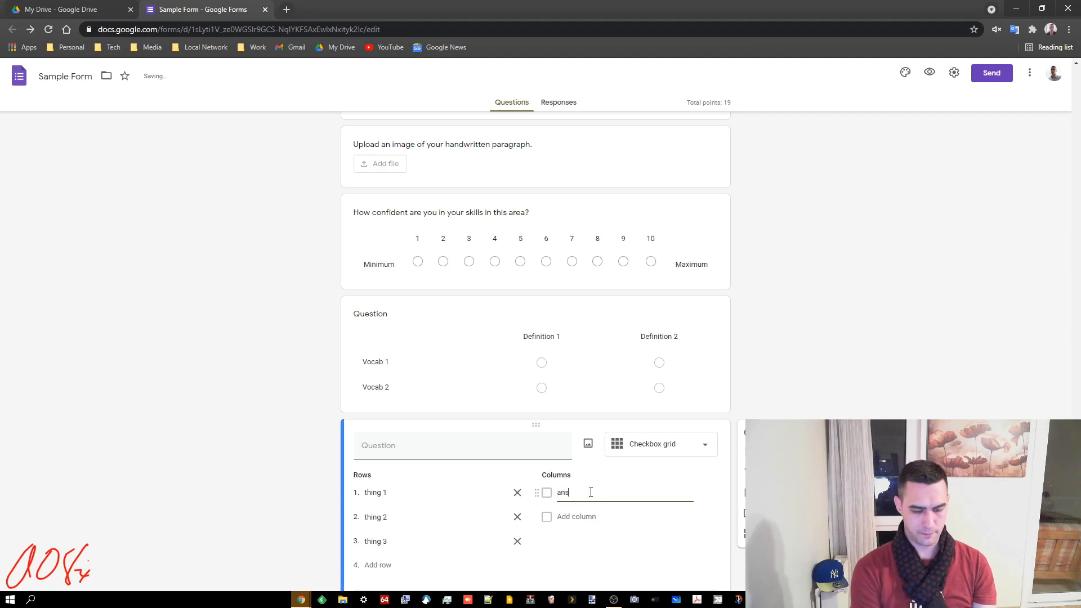
pyautogui.write('wer 1')
pyautogui.press('Return')
pyautogui.write('a')
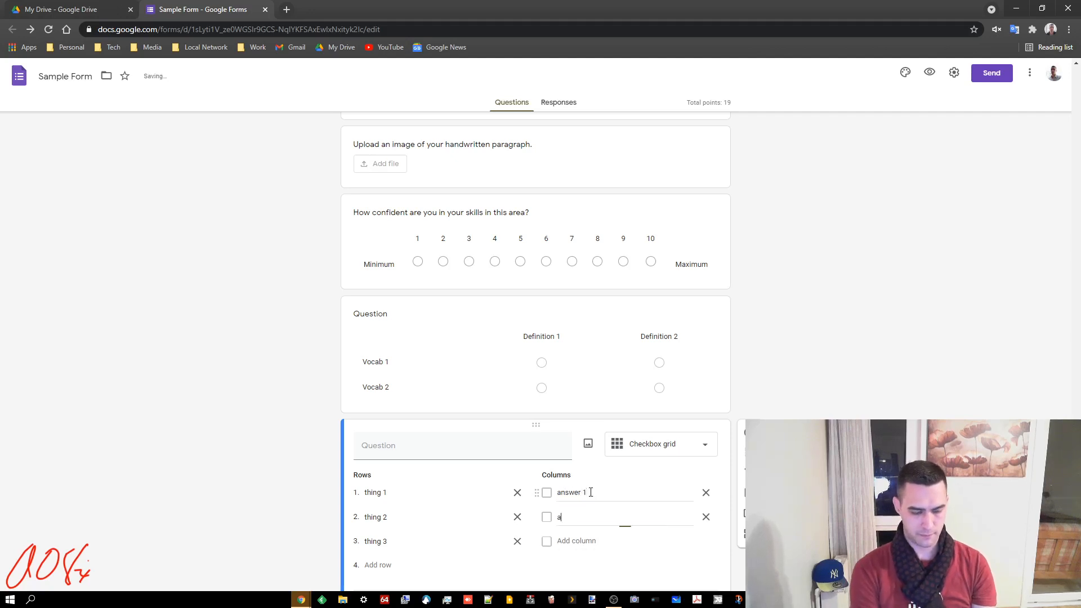
pyautogui.write('ns')
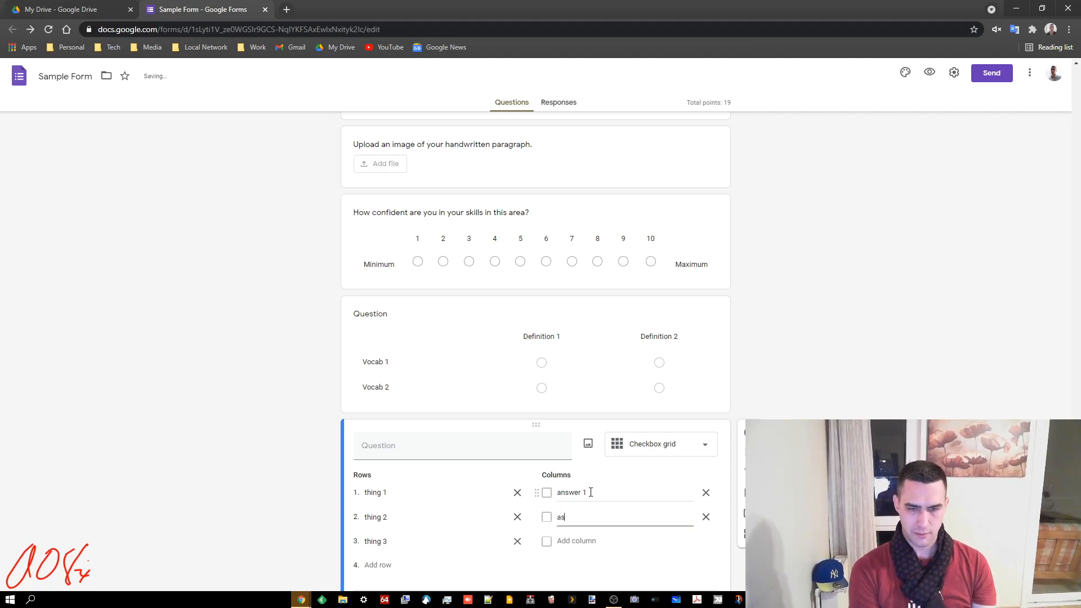
pyautogui.write('wer 2')
pyautogui.press('Tab')
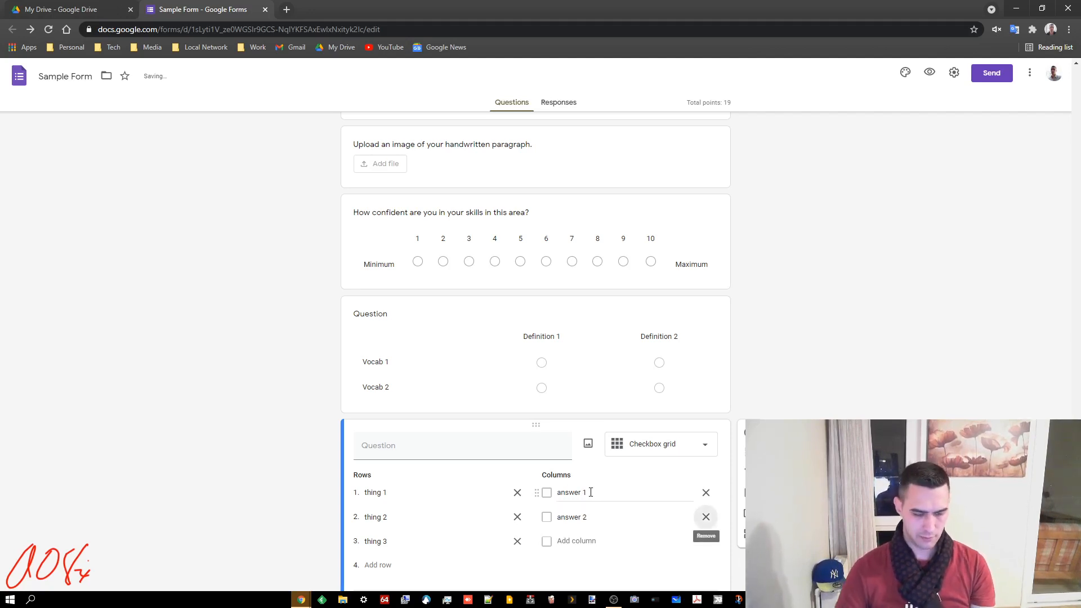
pyautogui.press('Tab')
pyautogui.write('answer')
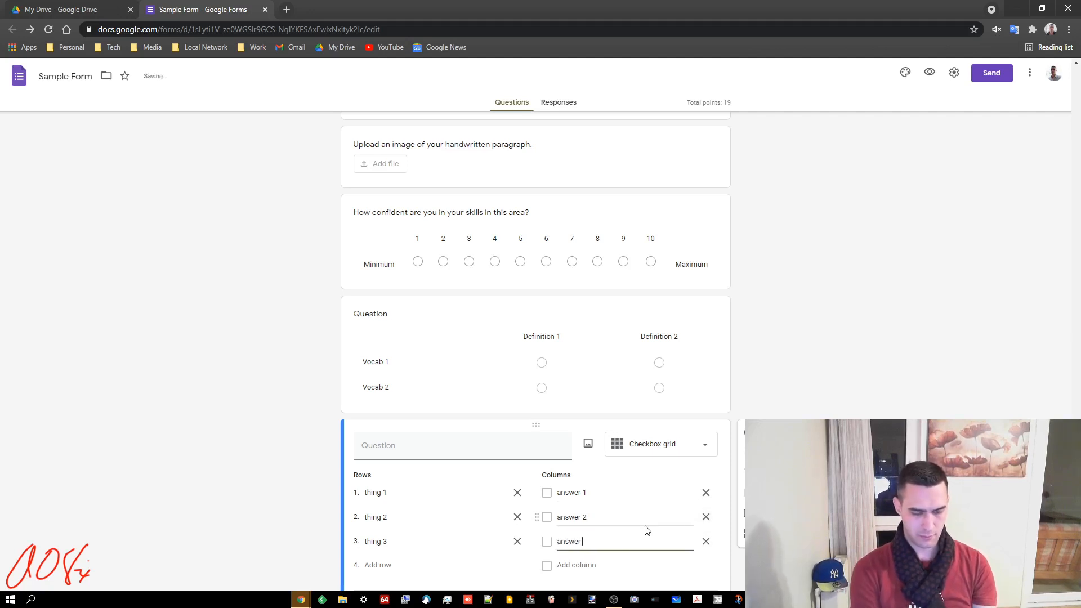
pyautogui.click(800, 530)
pyautogui.scroll(-2, 799, 530)
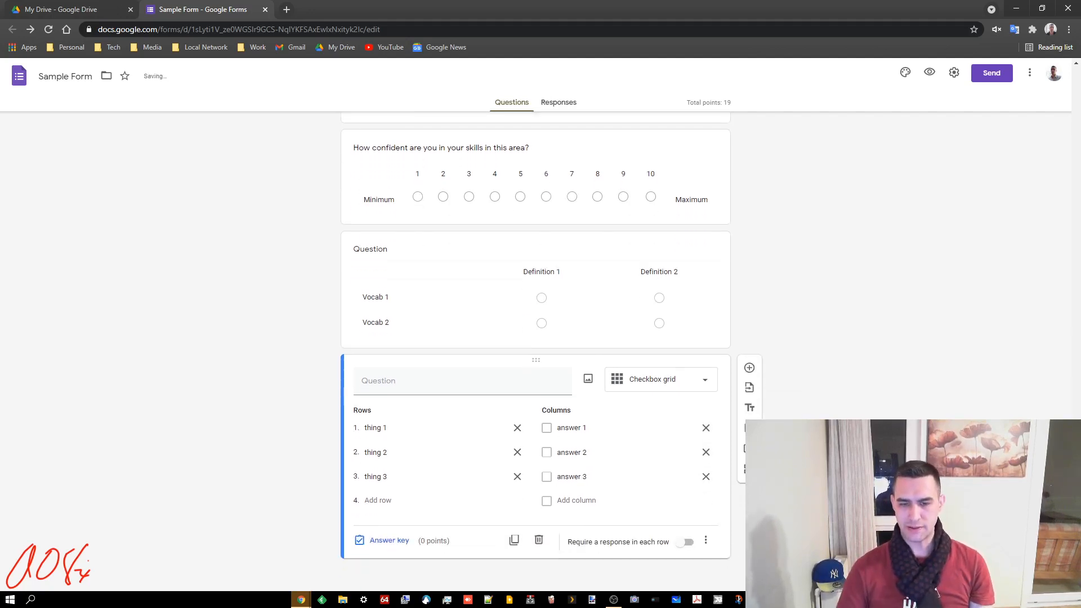
pyautogui.click(703, 543)
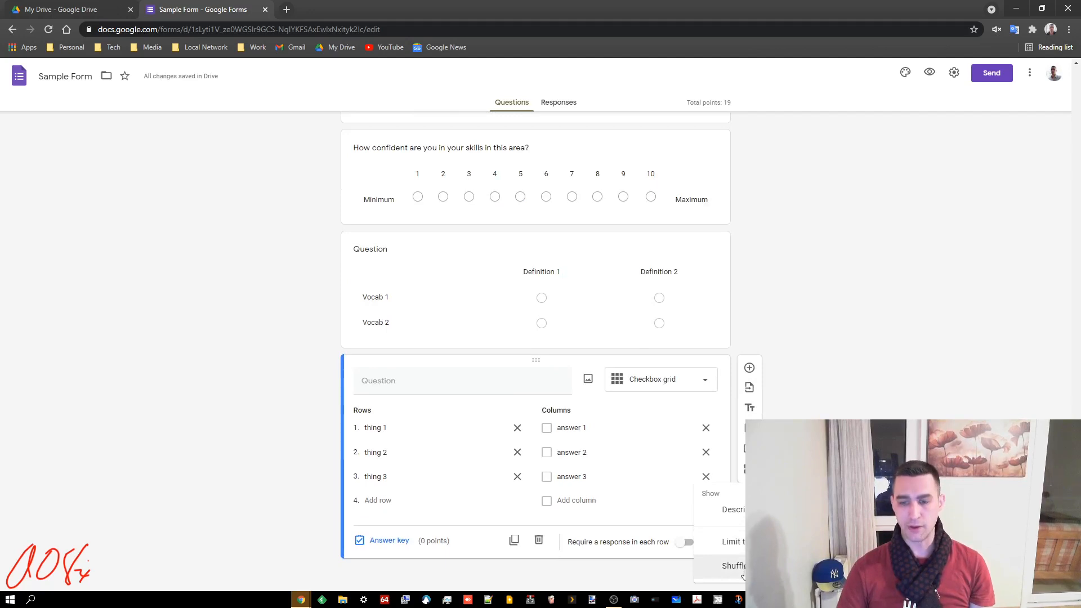
# Key the grid at 3, 3, 2 points: thing 1 answers 1–2, thing 2 answer 2, thing 3 answers 1–3
pyautogui.click(384, 541)
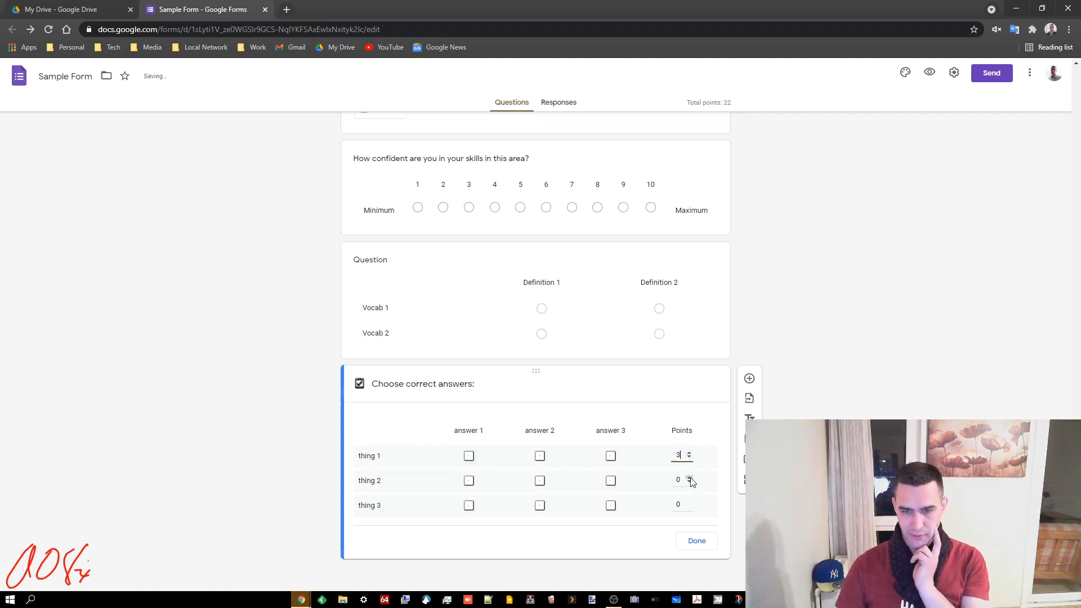
pyautogui.click(689, 503)
pyautogui.click(689, 502)
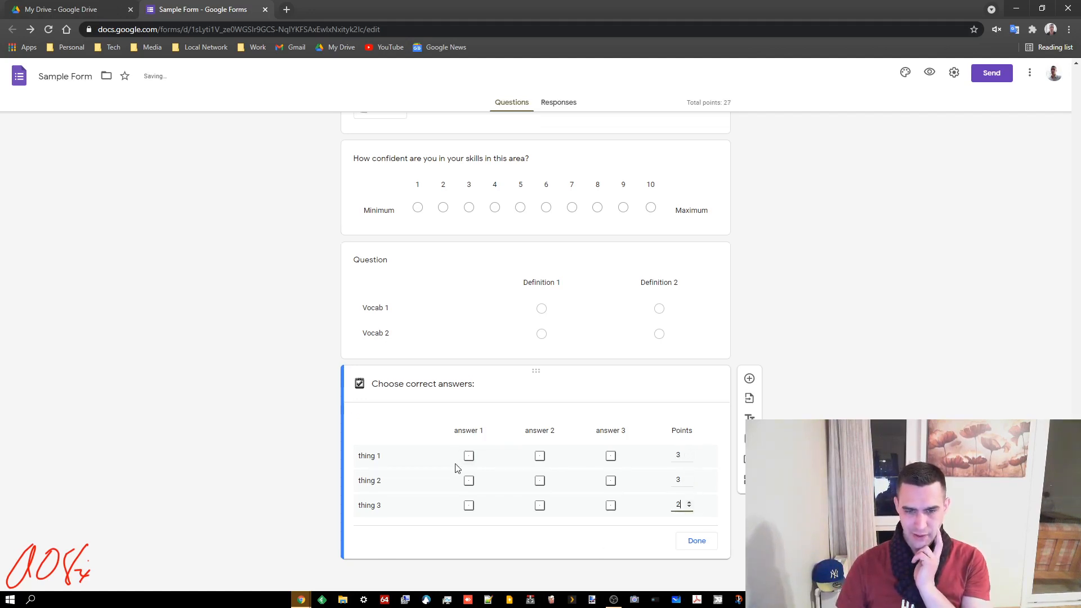
pyautogui.click(469, 456)
pyautogui.click(538, 457)
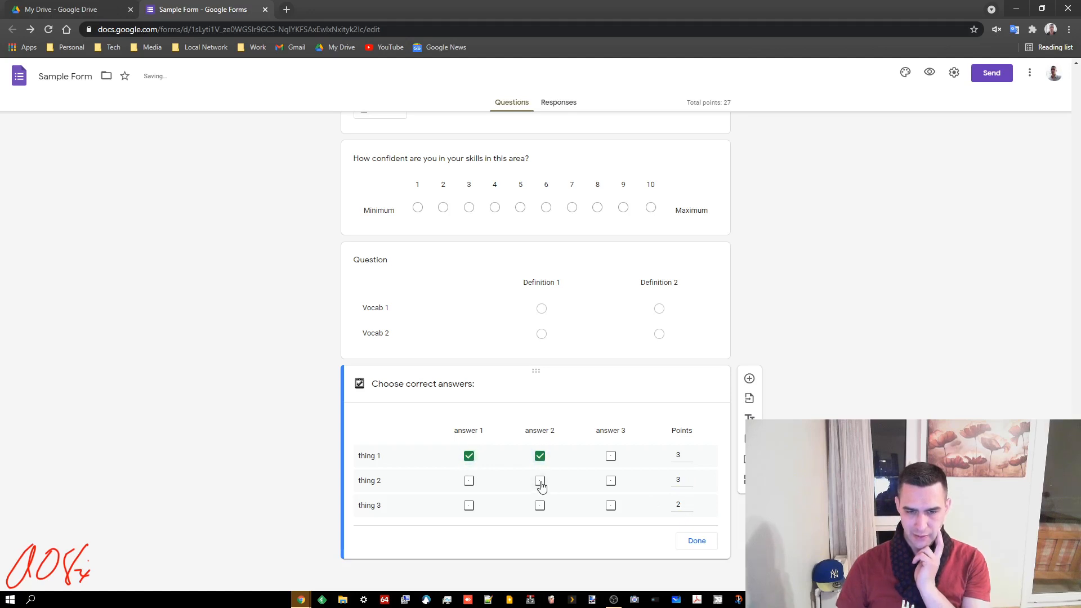
pyautogui.click(539, 480)
pyautogui.click(469, 505)
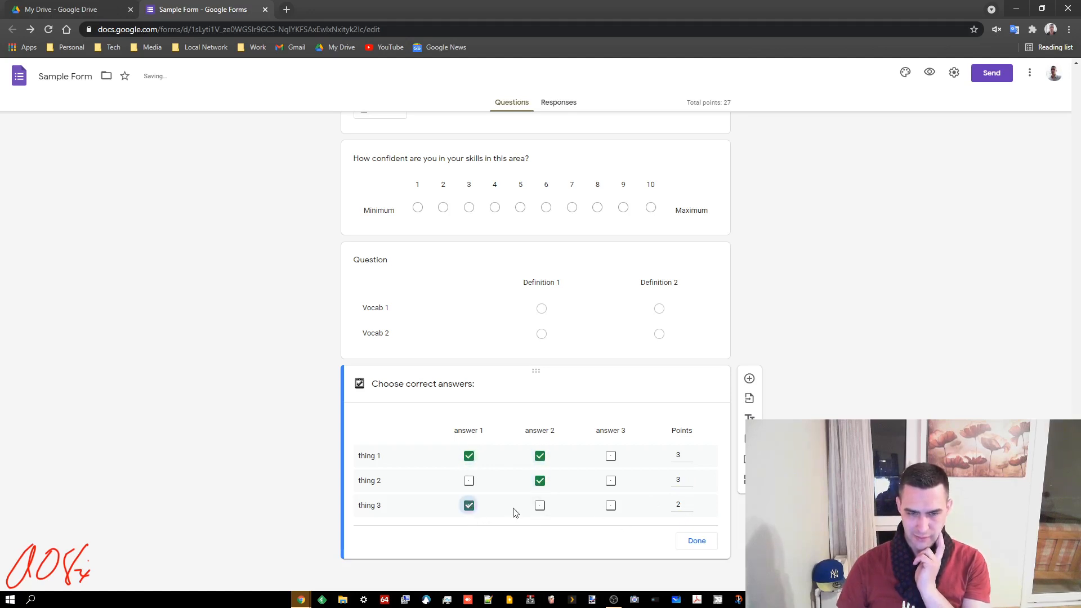
pyautogui.click(540, 506)
pyautogui.click(605, 507)
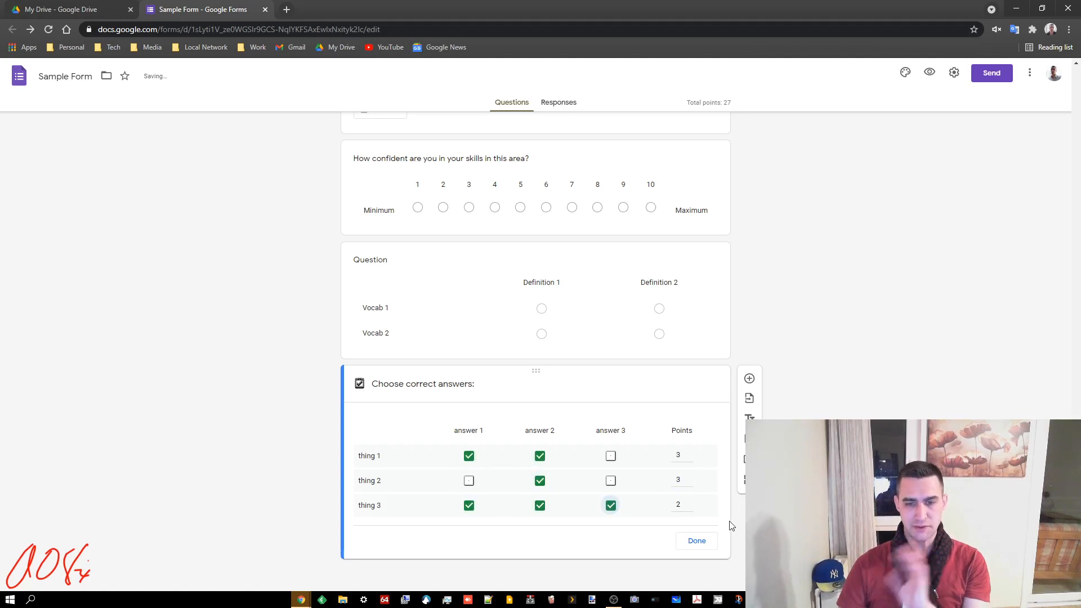
pyautogui.click(698, 541)
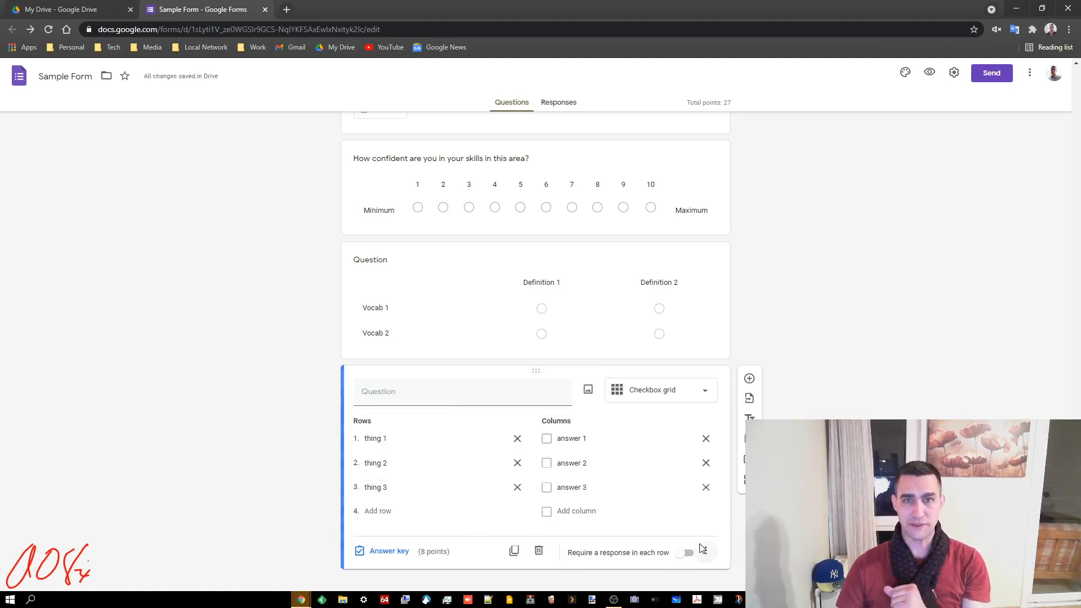
# Add a new question below the checkbox grid and make it a Date question
pyautogui.click(749, 378)
pyautogui.click(676, 450)
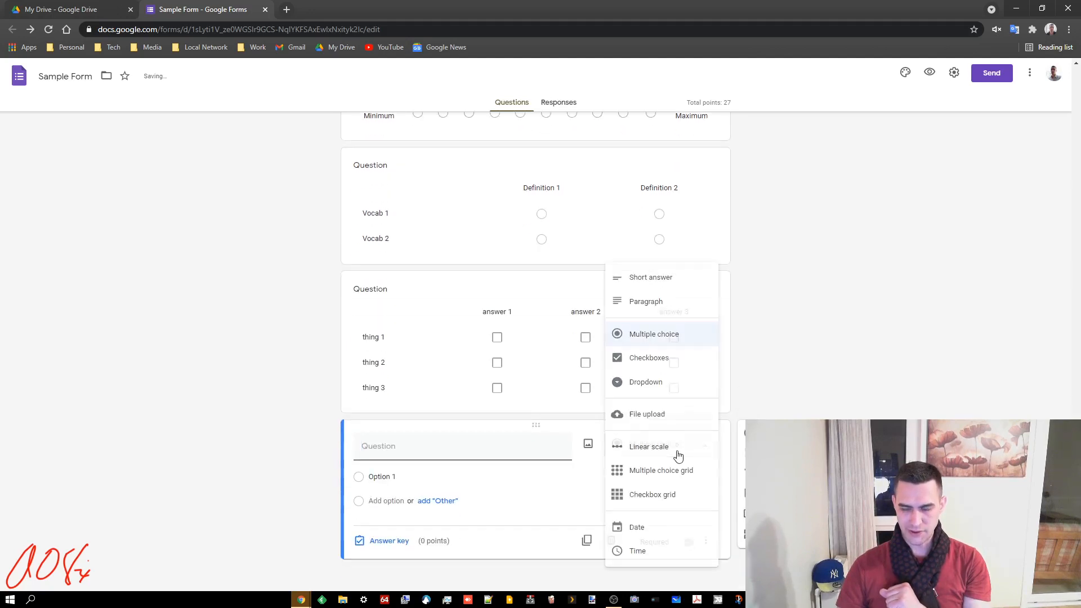
pyautogui.click(627, 550)
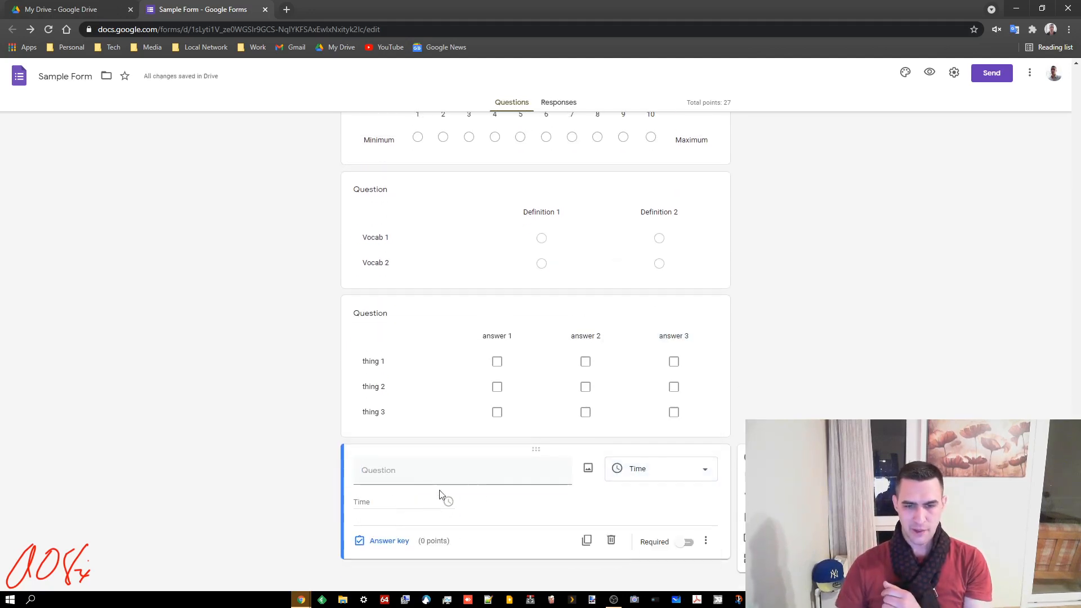
pyautogui.click(642, 468)
pyautogui.click(642, 445)
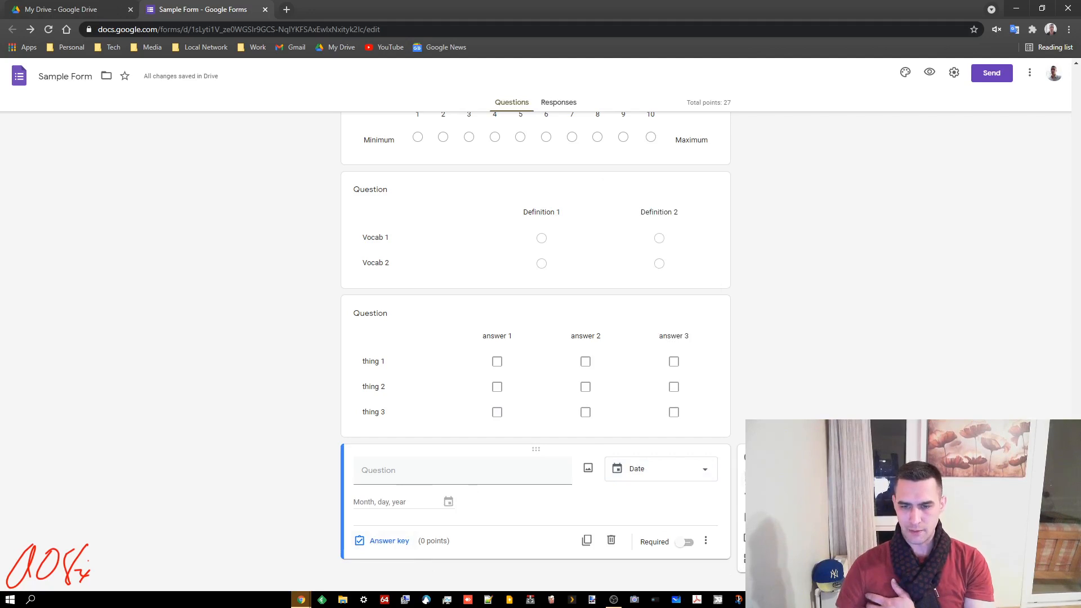
# Browse forms to import questions, close the dialog without importing, and add a title block
pyautogui.click(750, 477)
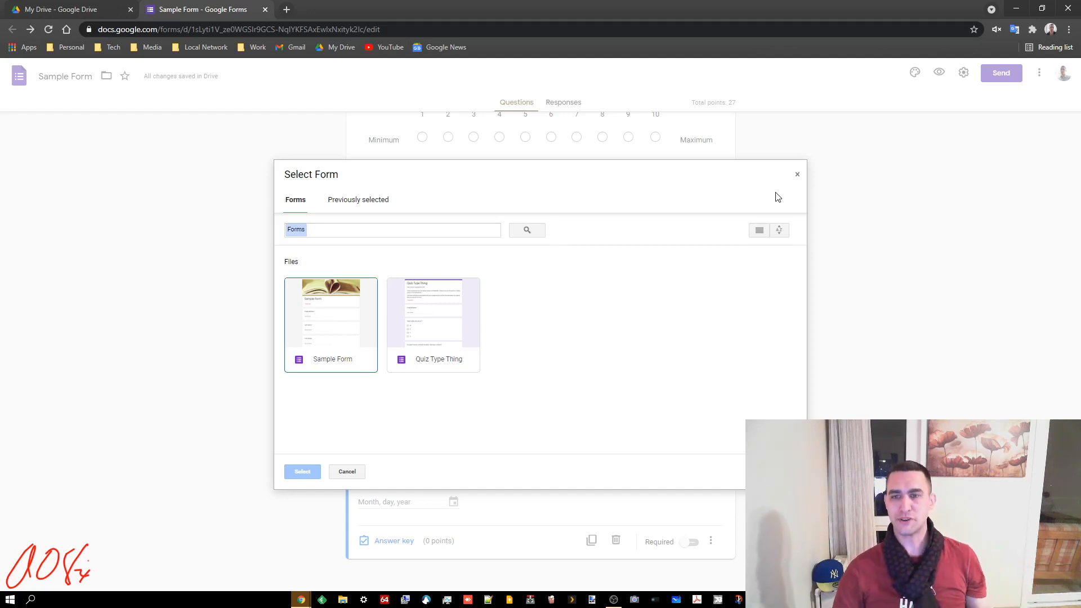
pyautogui.click(797, 174)
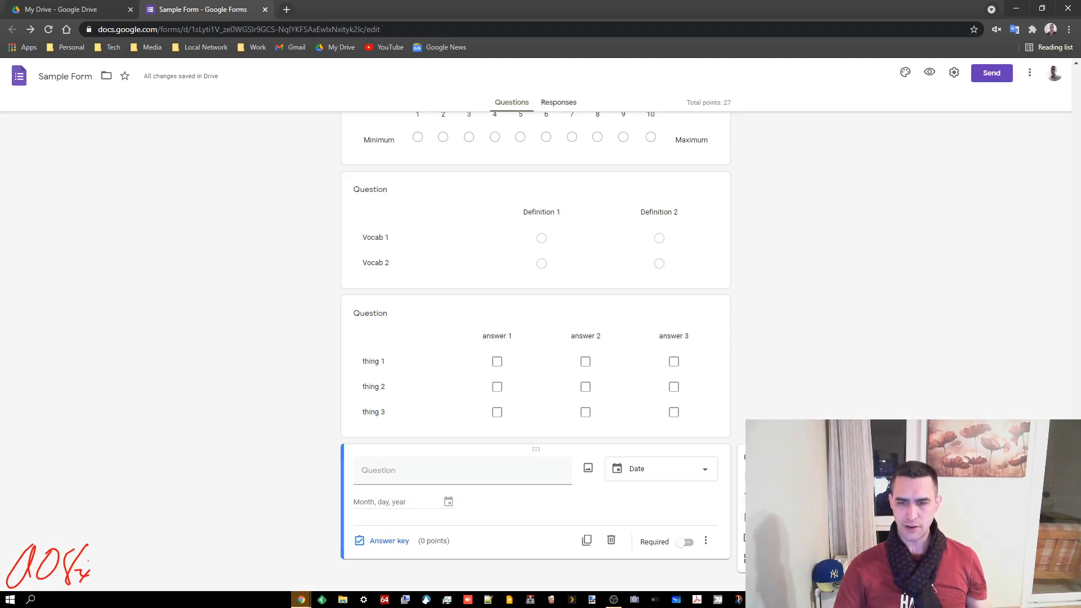
pyautogui.click(750, 496)
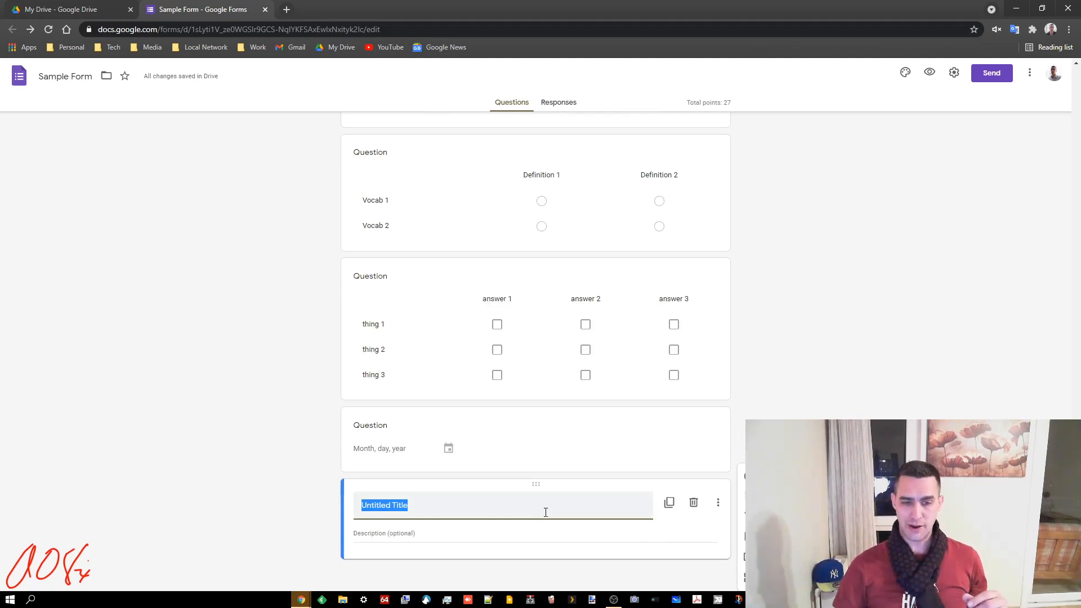
# Title the new text block 'Answer the following based on the writing below:' with description 'blah blah'
pyautogui.click(543, 509)
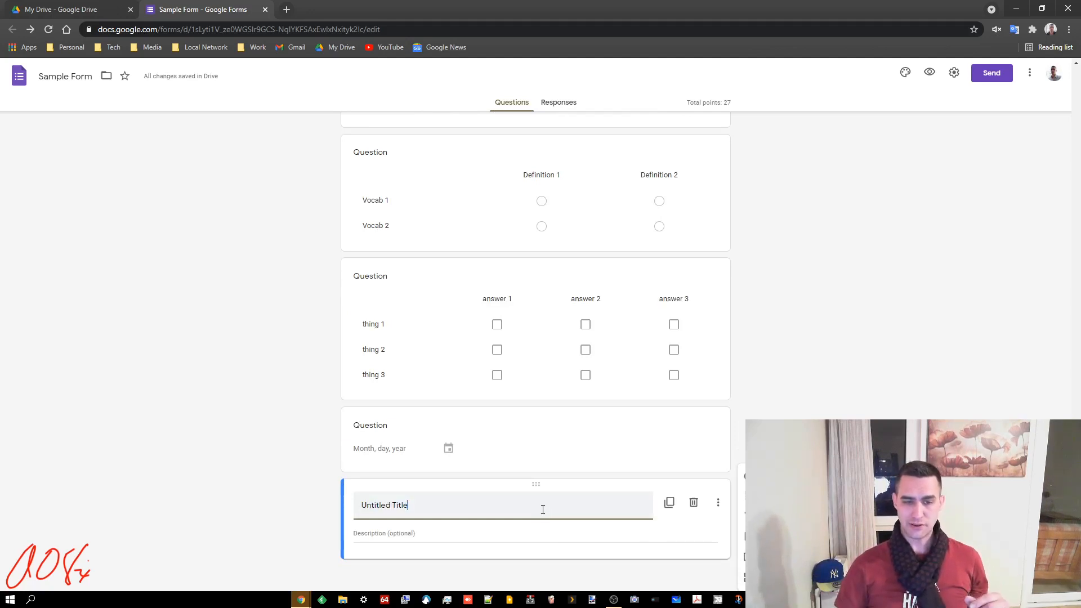
pyautogui.tripleClick(430, 505)
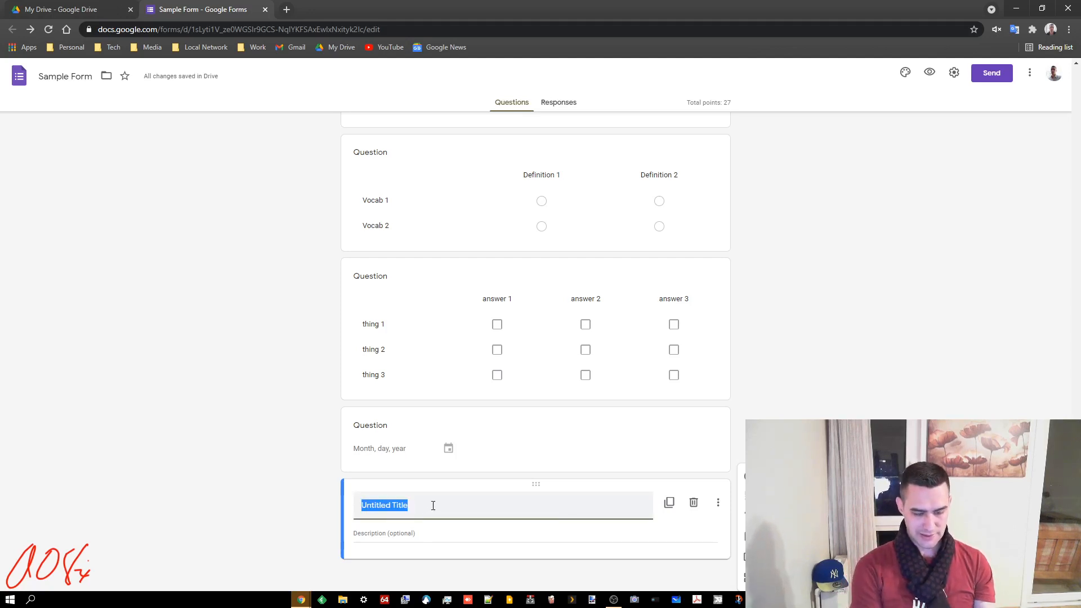
pyautogui.write('Answer rth')
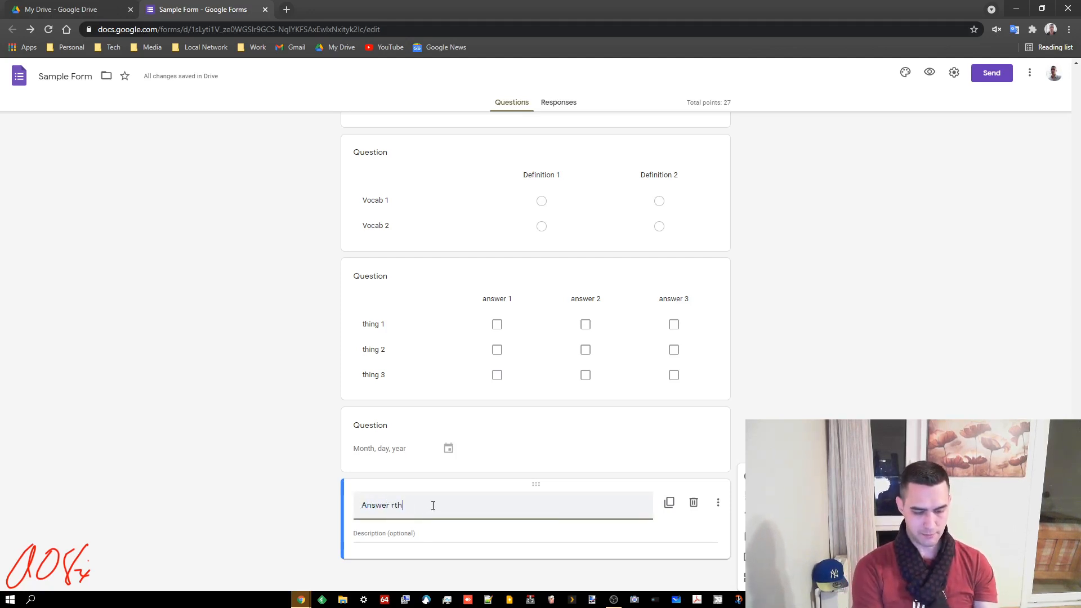
pyautogui.press('BackSpace')
pyautogui.press('BackSpace')
pyautogui.press('BackSpace')
pyautogui.write('the fo')
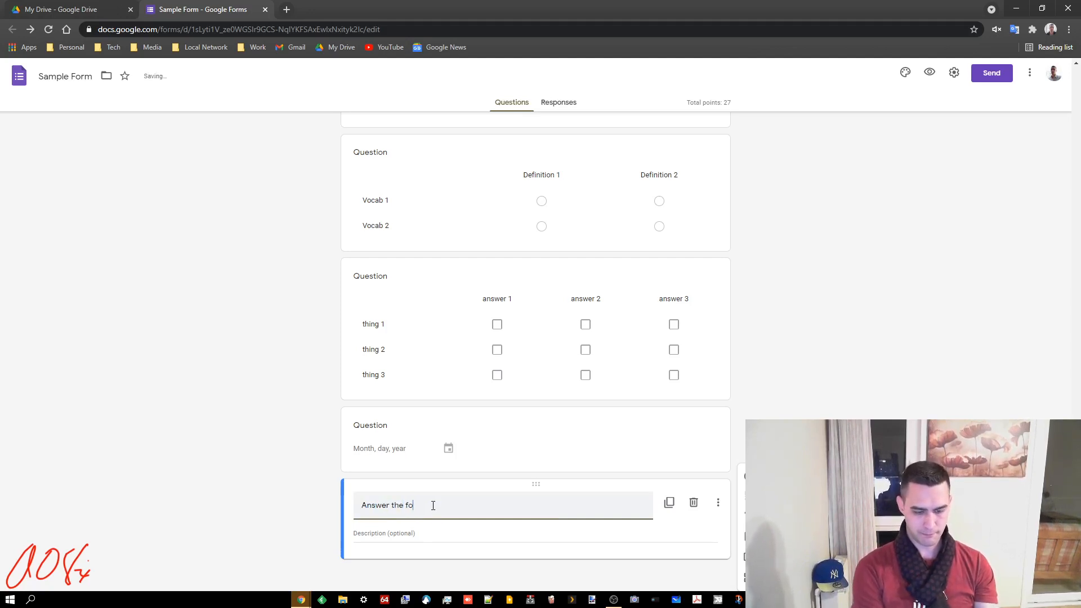
pyautogui.write('lon the ')
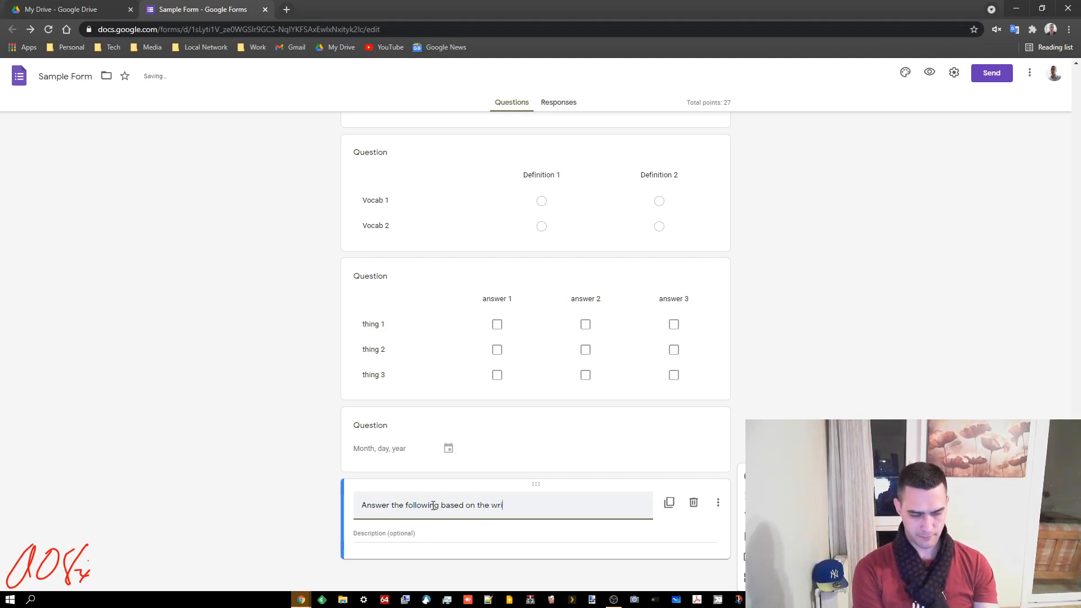
pyautogui.write('writing below:')
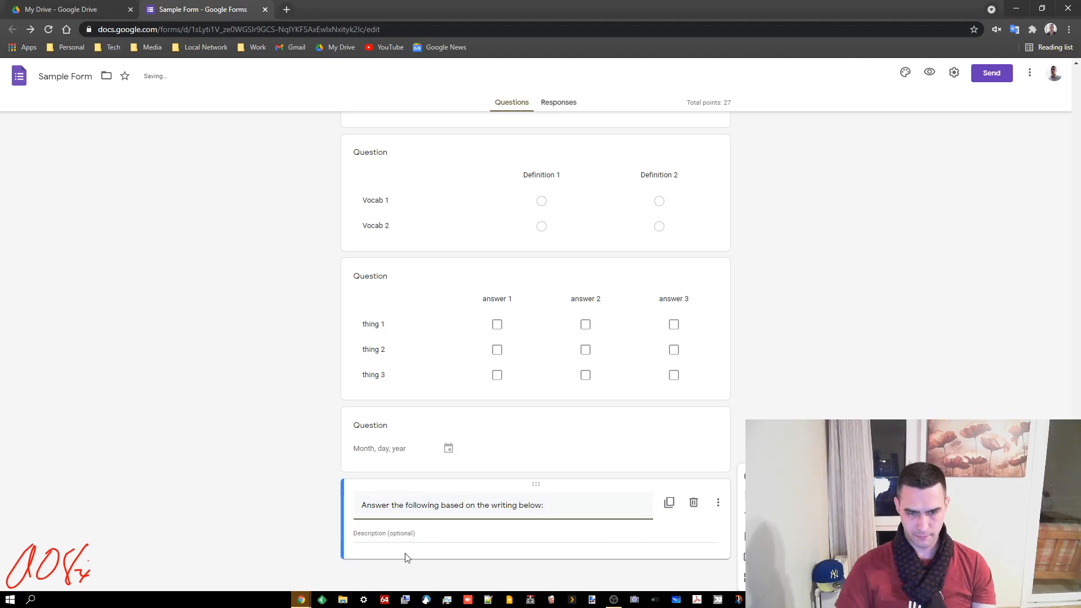
pyautogui.click(420, 530)
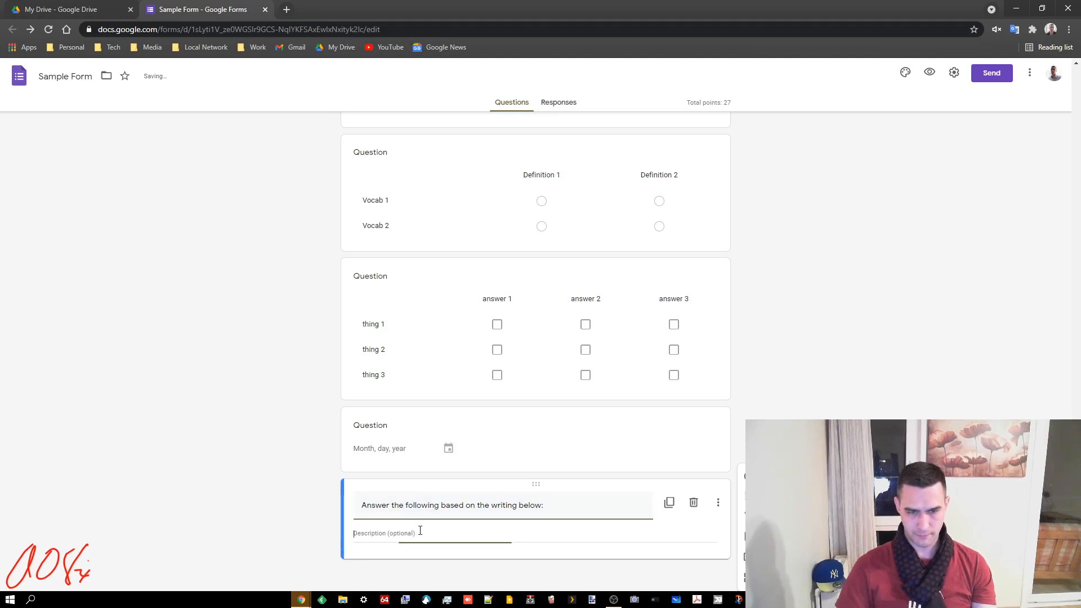
pyautogui.write('blah blah blah bblah blah')
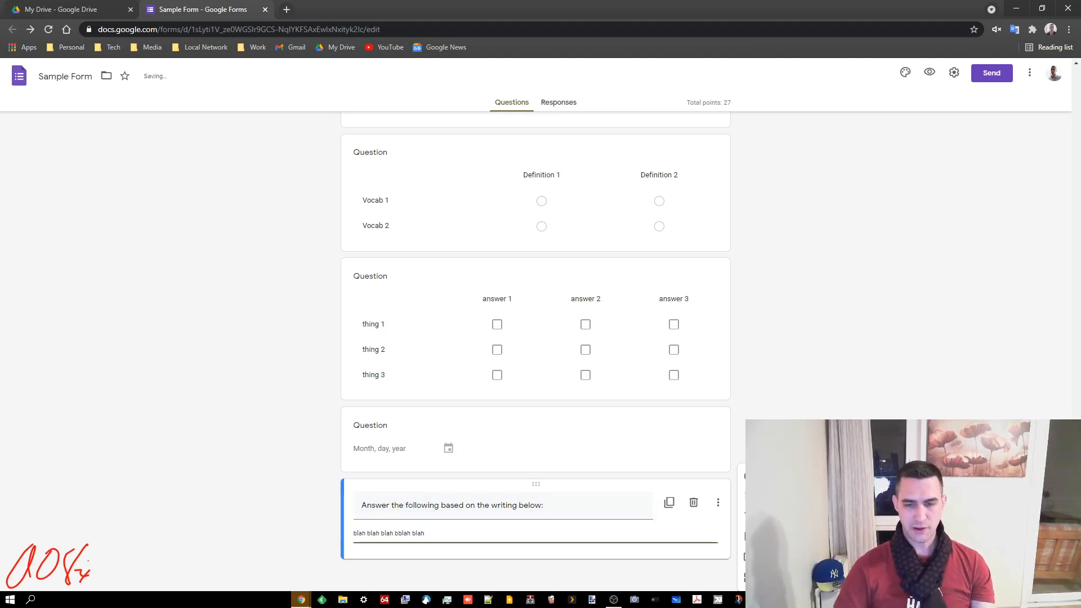
pyautogui.click(752, 535)
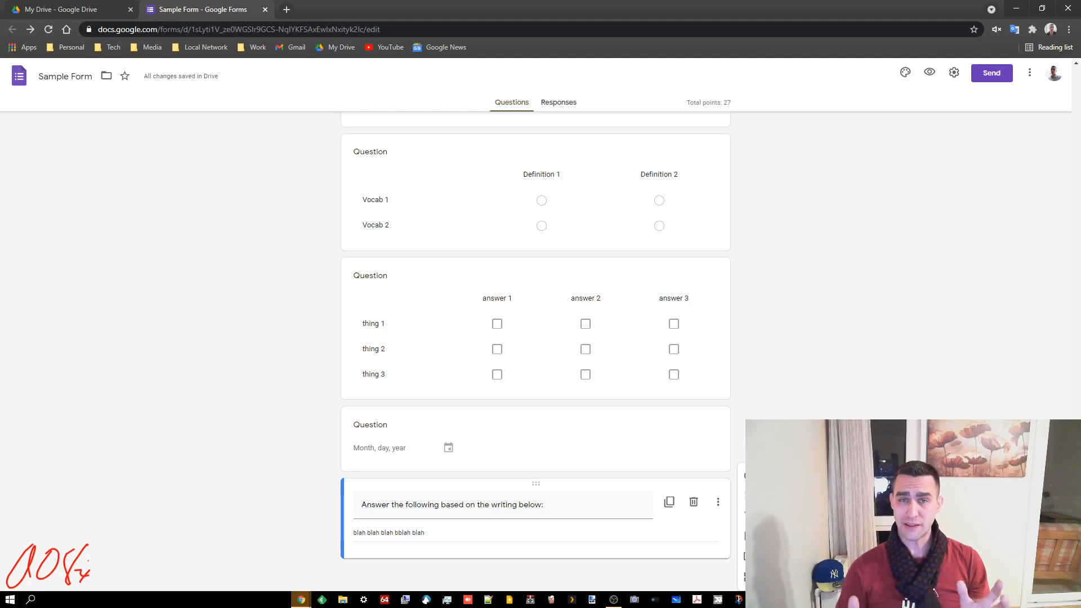
pyautogui.click(743, 540)
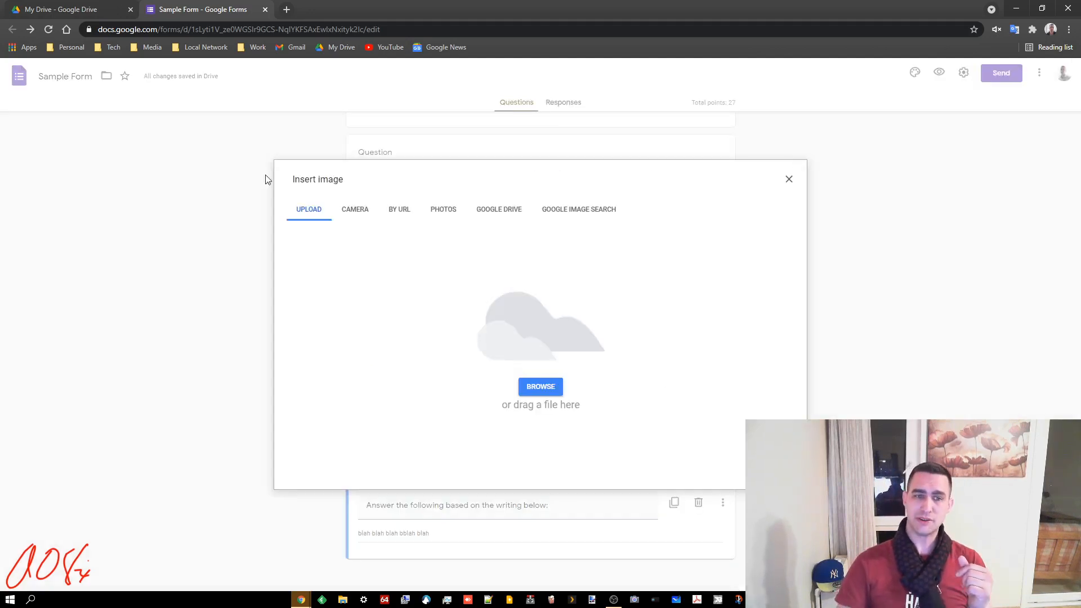
# Insert the black Android outline image from the Drive folder 'YouTube Banner & Other Graphics'
pyautogui.click(508, 215)
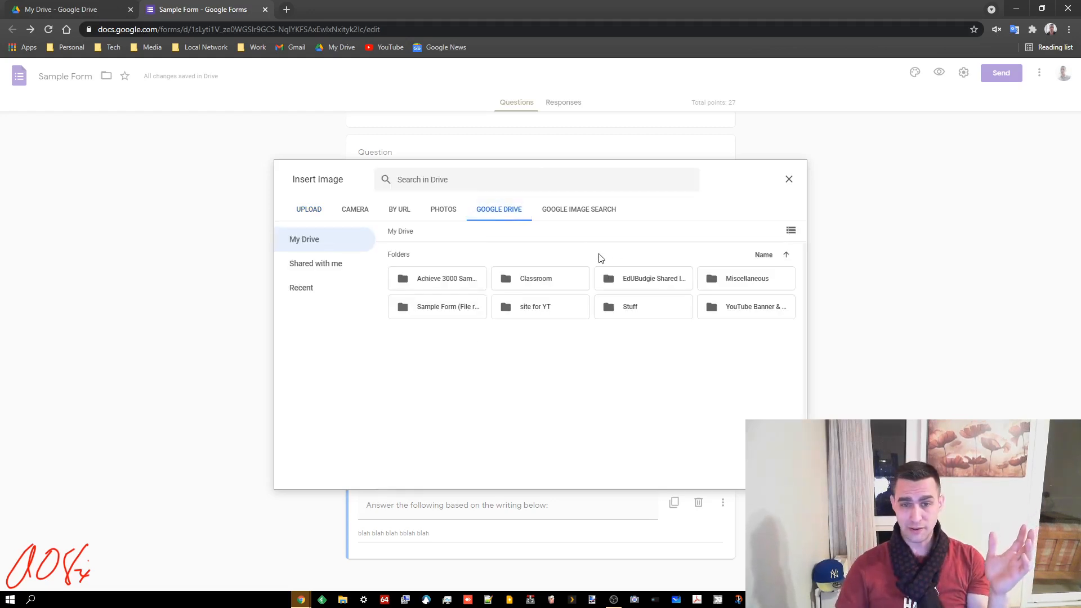
pyautogui.doubleClick(738, 307)
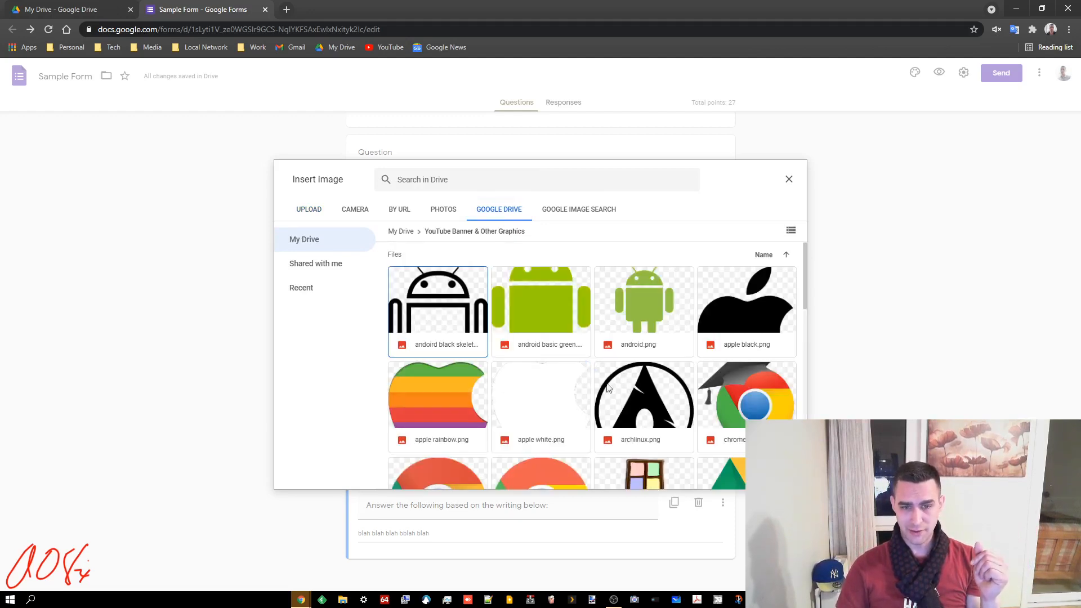
pyautogui.click(415, 316)
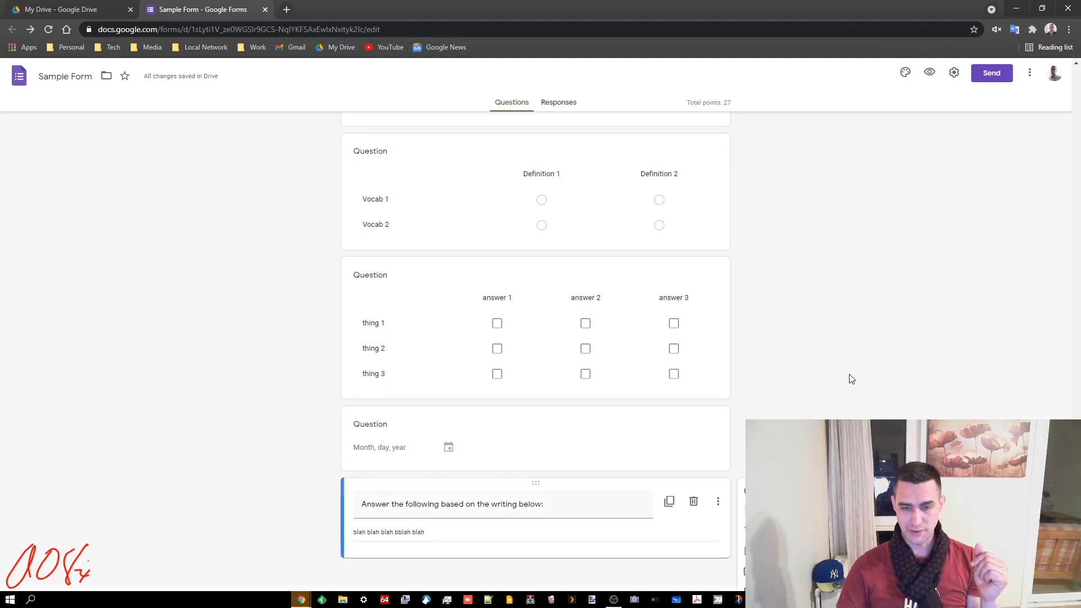
pyautogui.scroll(-7, 822, 397)
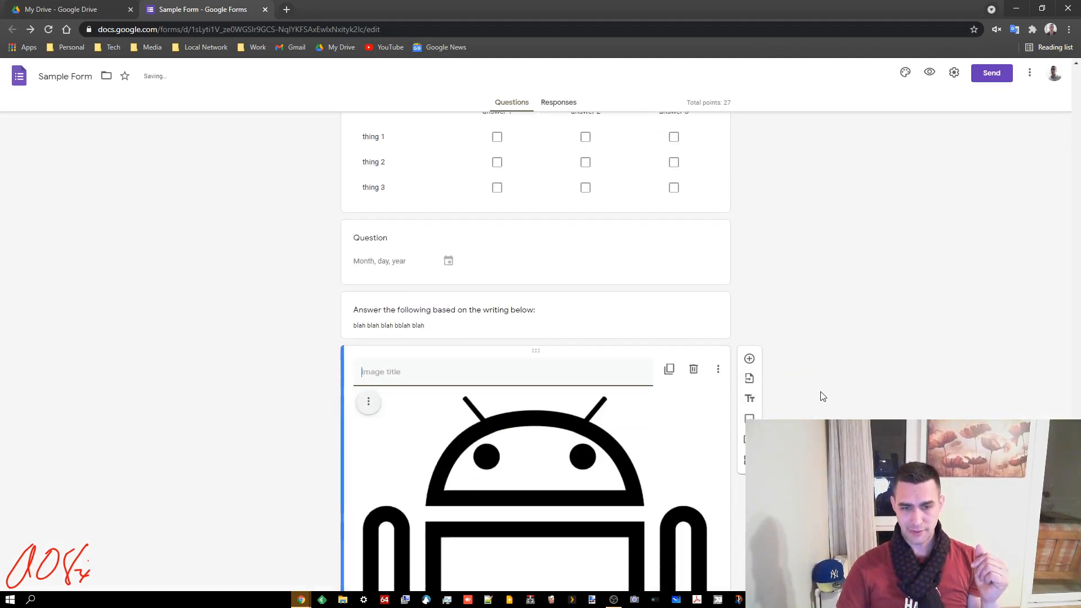
pyautogui.click(633, 347)
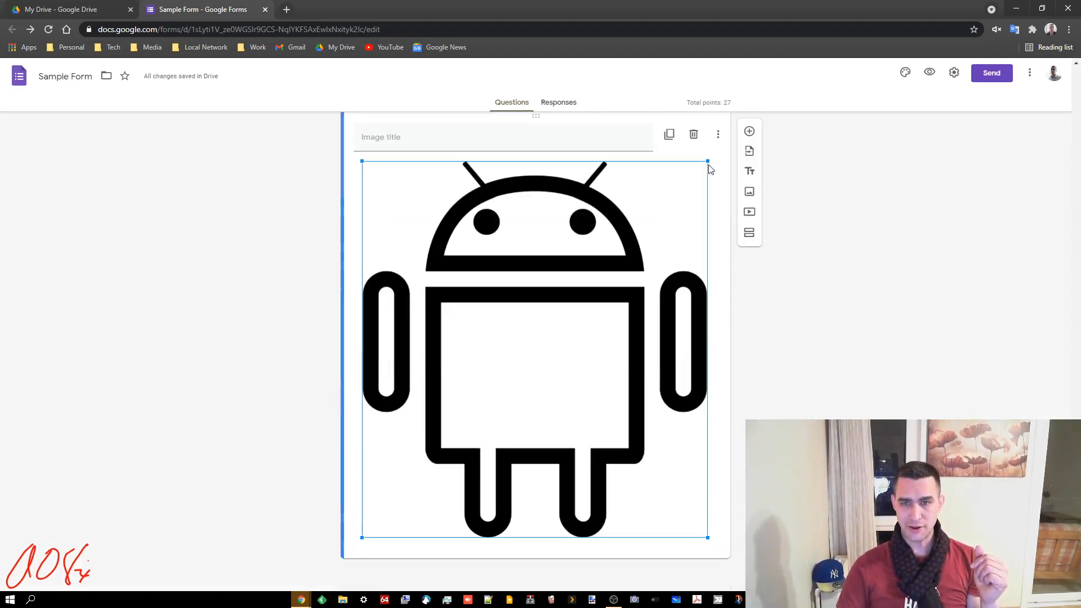
# Shrink the Android image to about half width and give it hover text 'this is an examnple'
pyautogui.moveTo(707, 162); pyautogui.dragTo(557, 313)
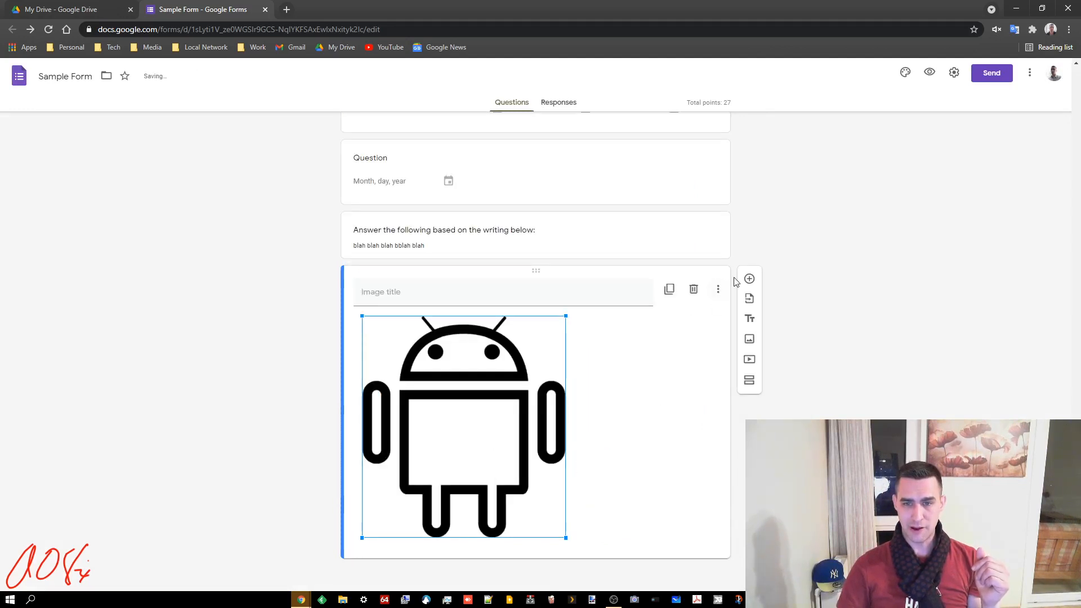
pyautogui.click(718, 289)
pyautogui.click(721, 390)
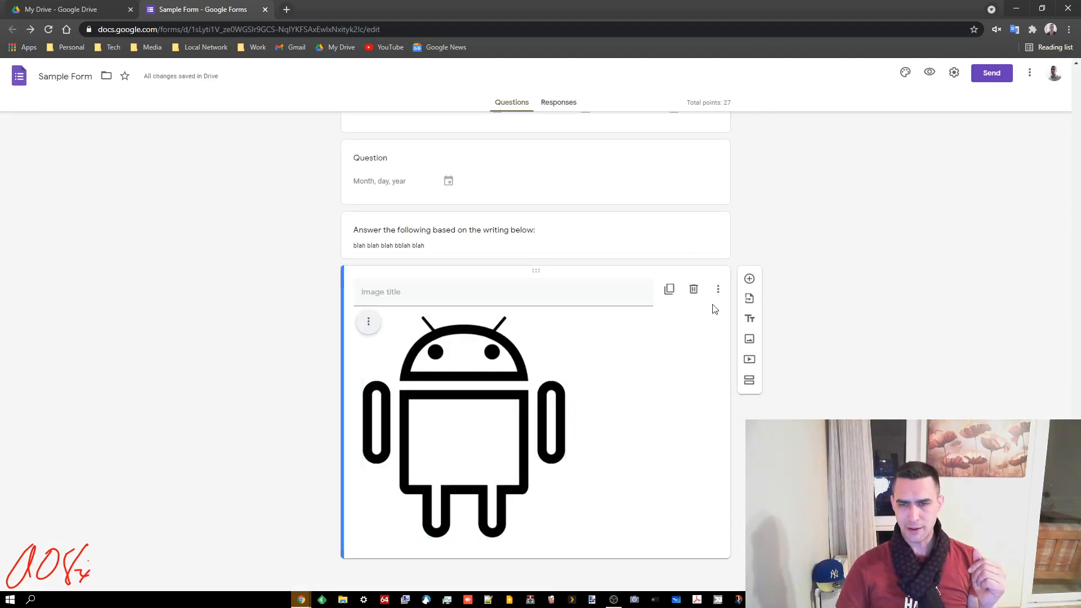
pyautogui.click(721, 296)
pyautogui.click(738, 326)
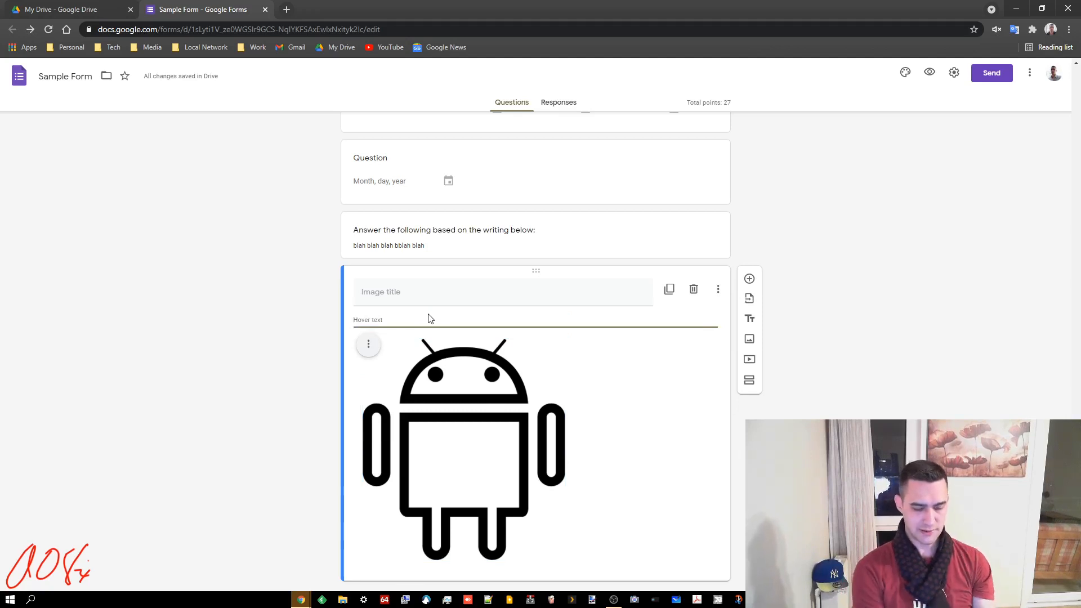
pyautogui.write('this is')
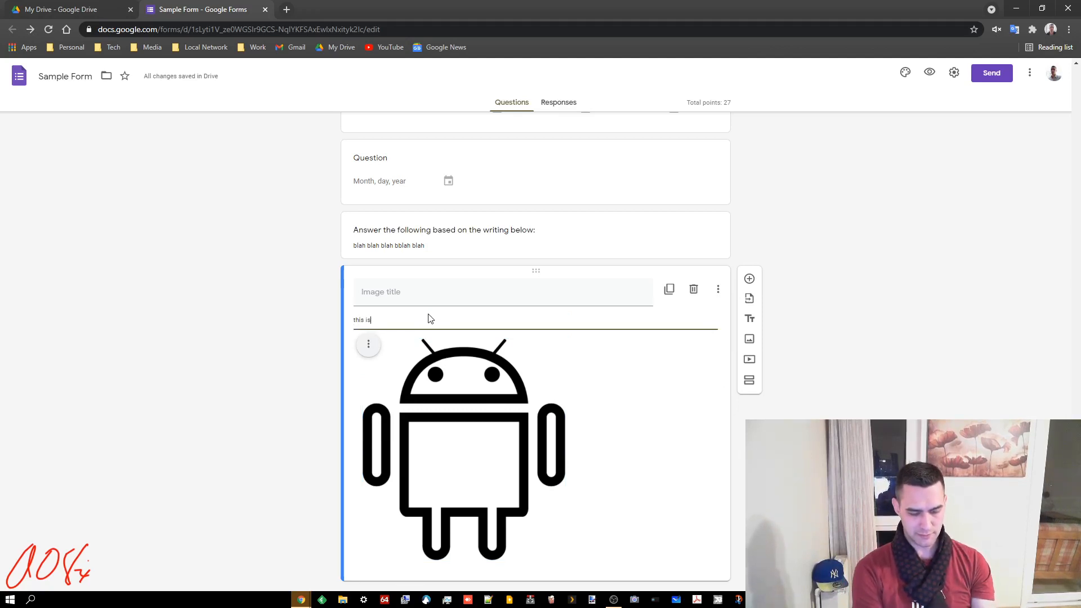
pyautogui.write(' an examnple of hovering text')
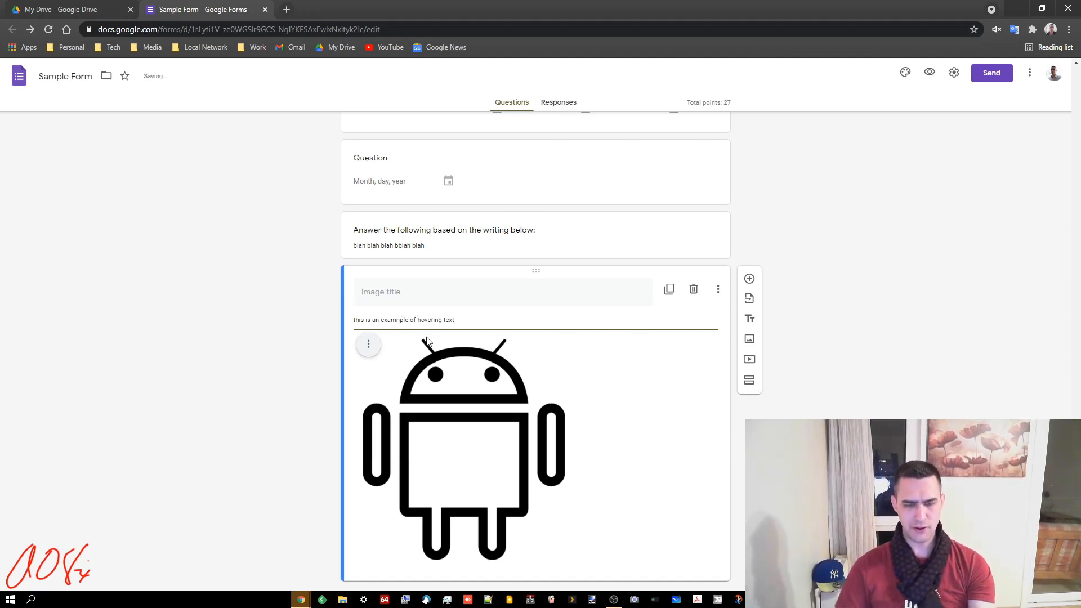
# Title the image 'image of whatever this thing is...'
pyautogui.click(427, 293)
pyautogui.write('im')
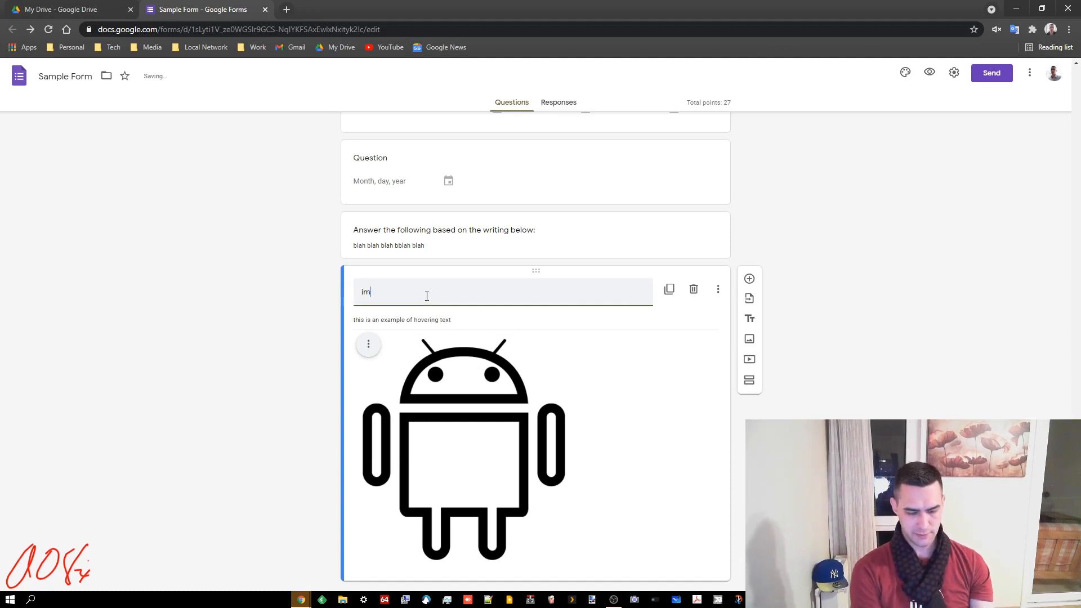
pyautogui.write('age of whatever ')
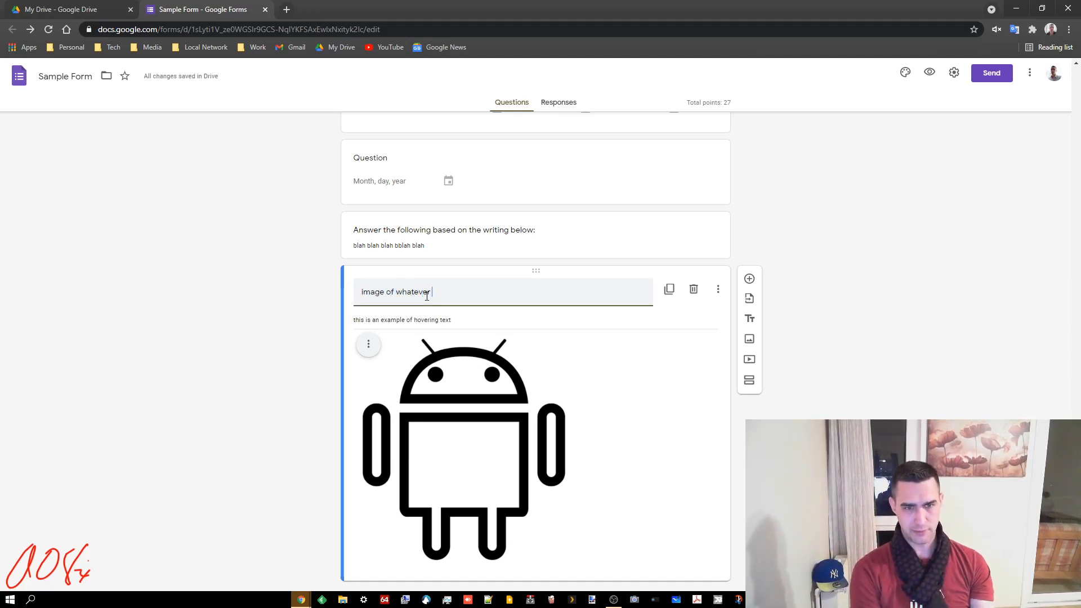
pyautogui.write('th')
pyautogui.press('BackSpace')
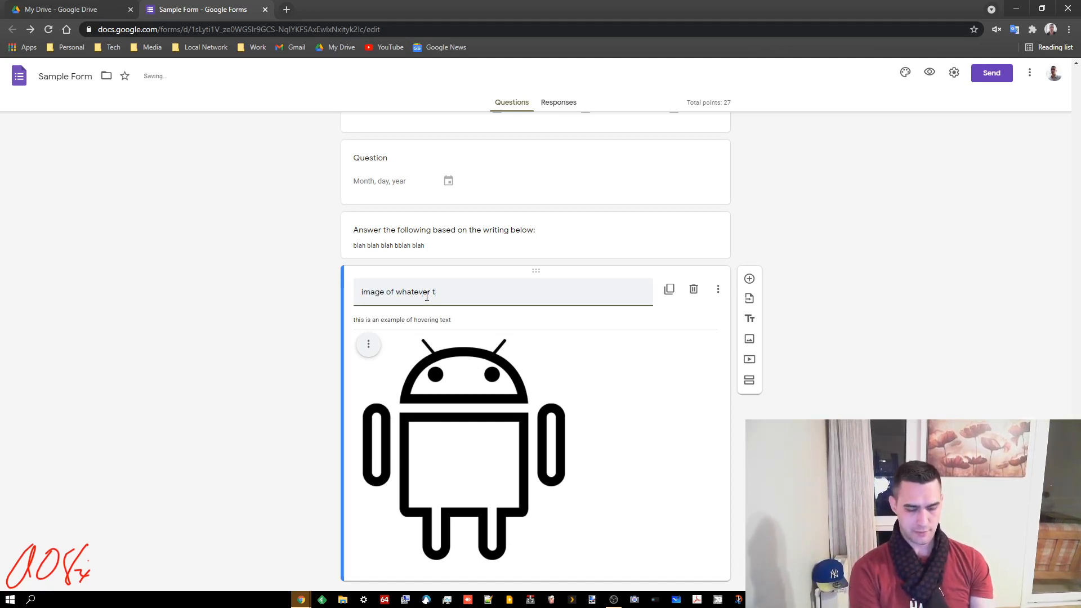
pyautogui.write('his thing is...')
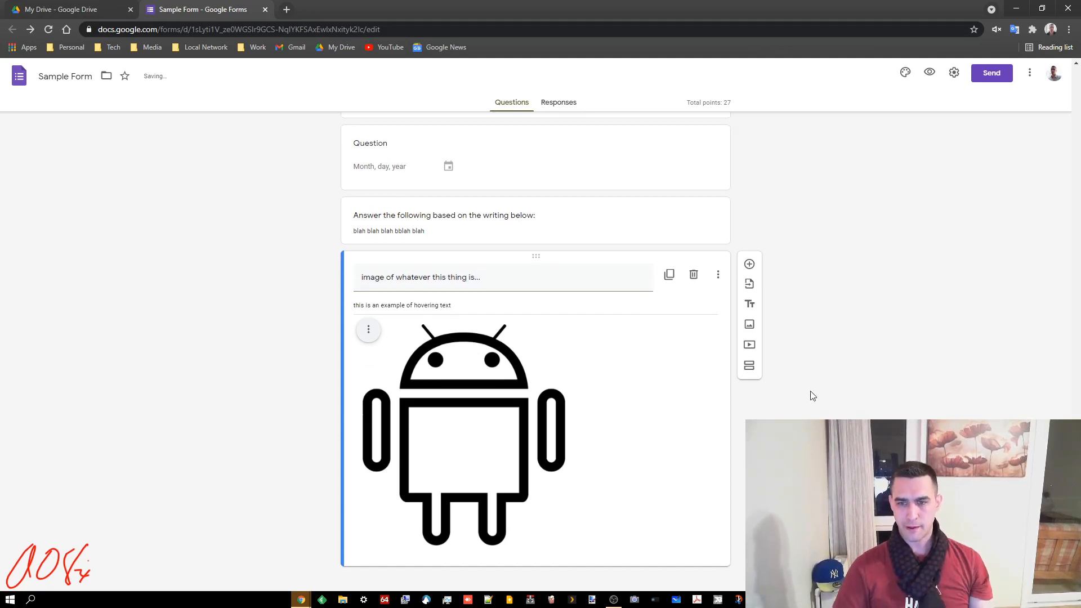
pyautogui.click(750, 336)
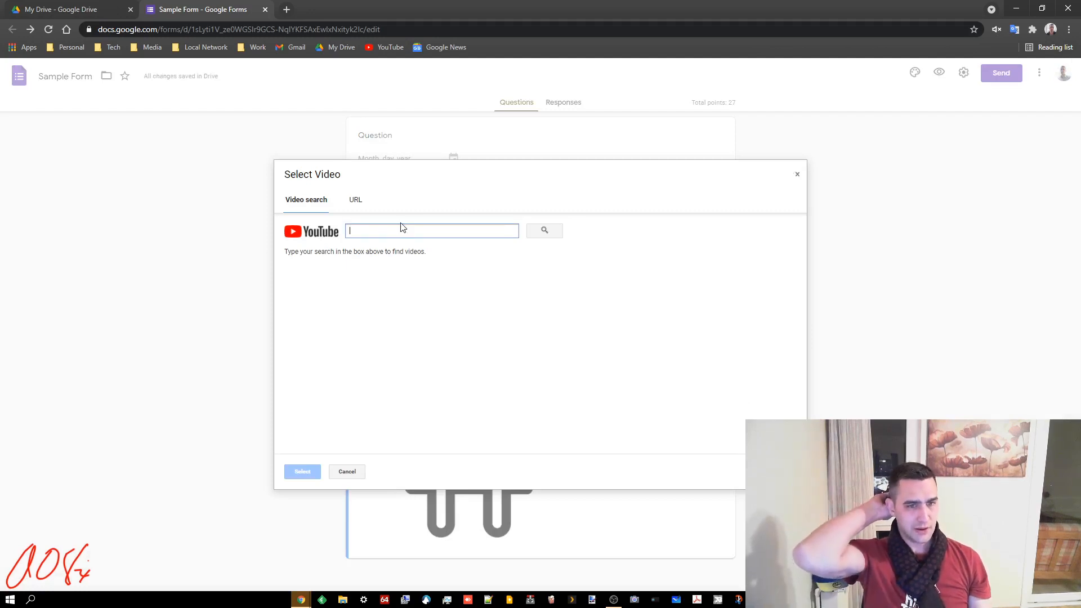
# Search YouTube for 'adam hoca excel' in the video picker and scroll through the results
pyautogui.write('adam hoca')
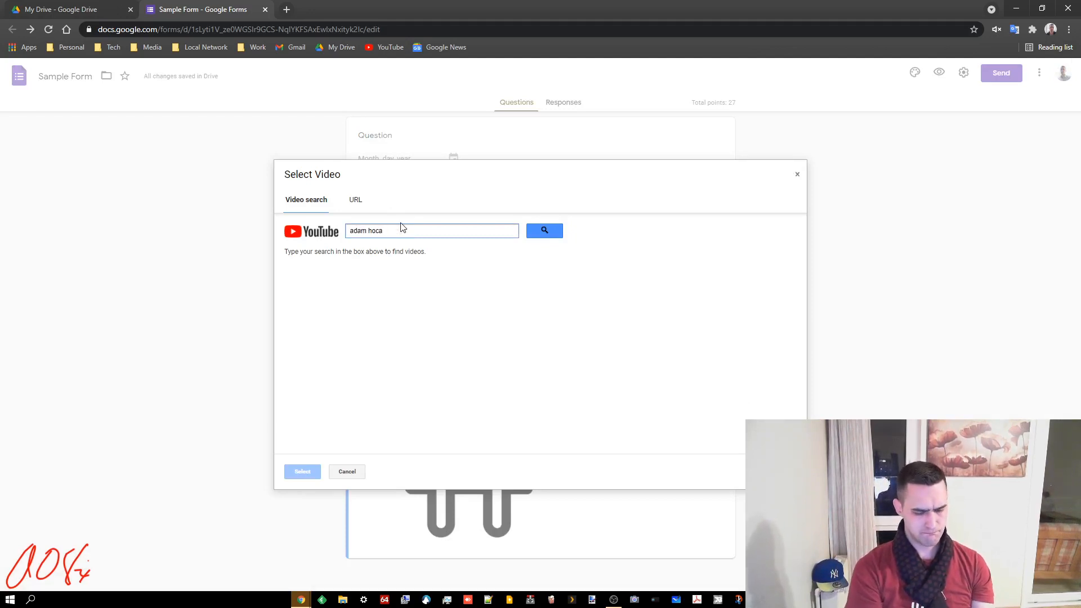
pyautogui.write(' excel')
pyautogui.press('Return')
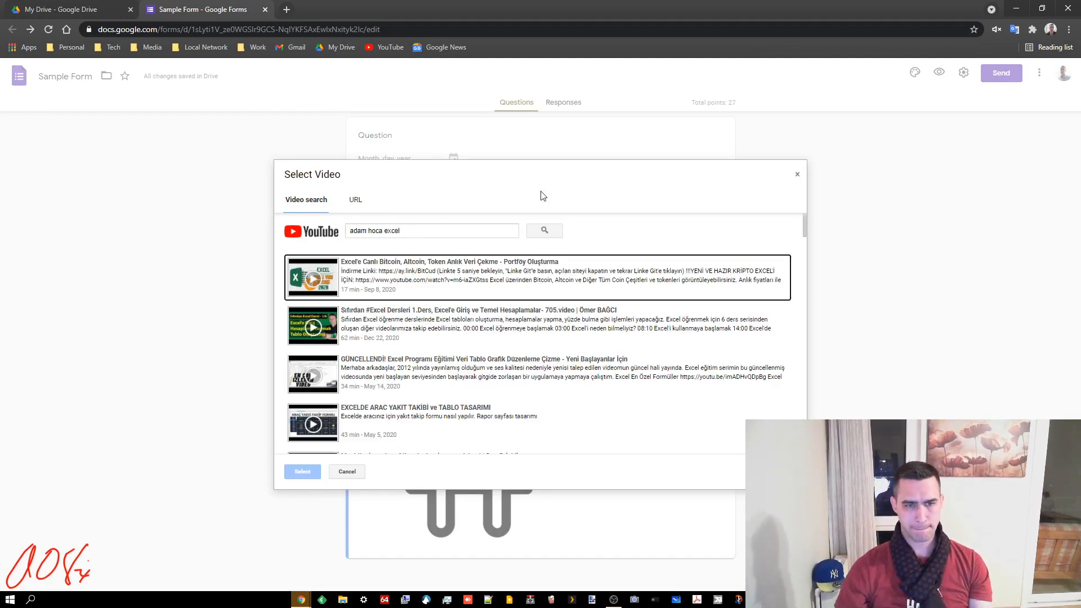
pyautogui.scroll(-10, 505, 335)
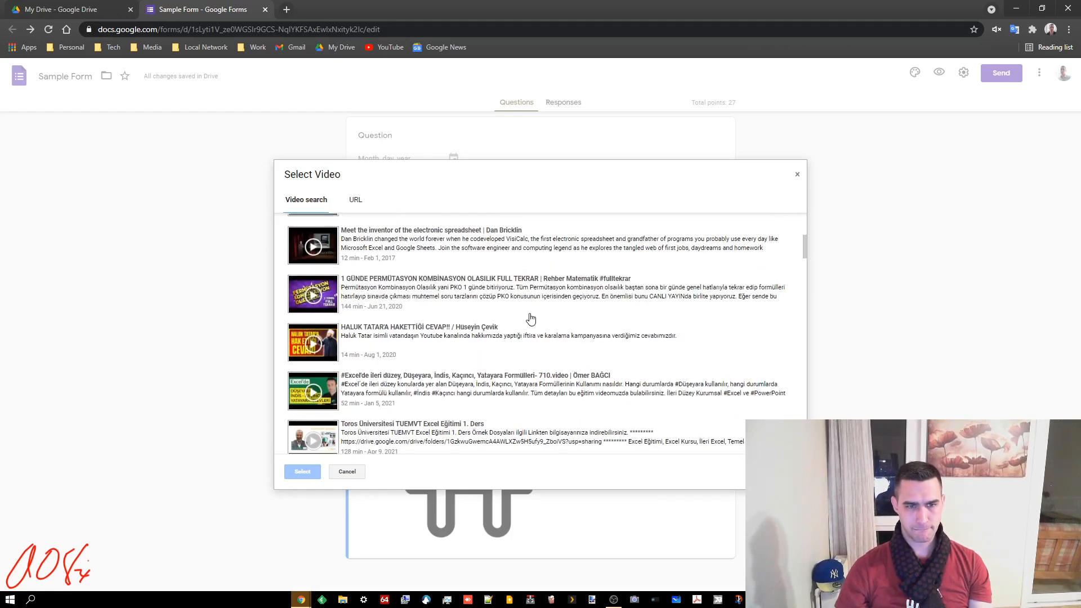
pyautogui.scroll(-10, 531, 319)
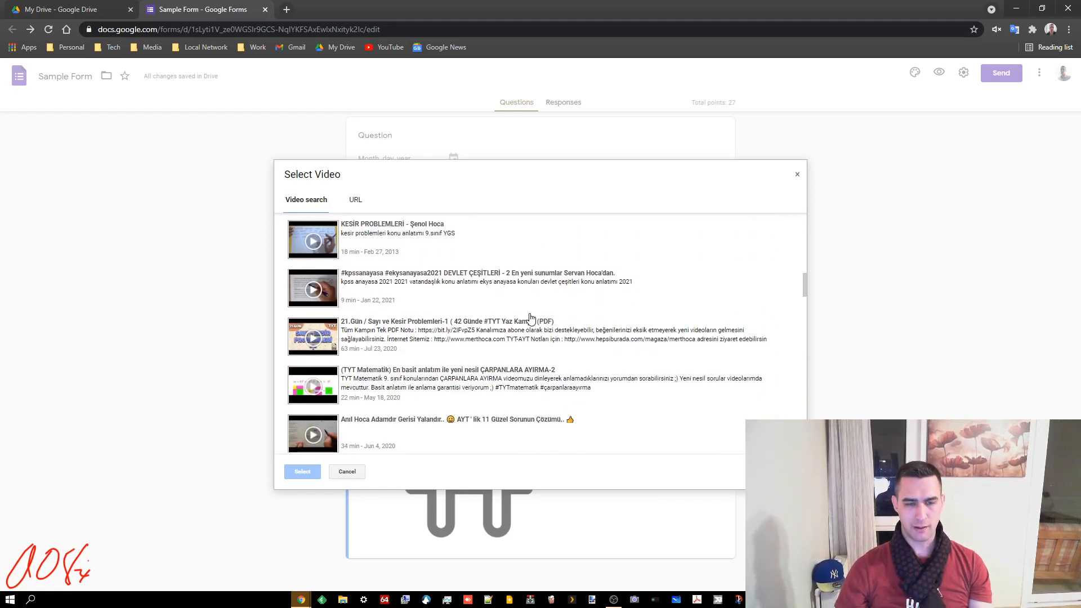
pyautogui.scroll(-10, 531, 319)
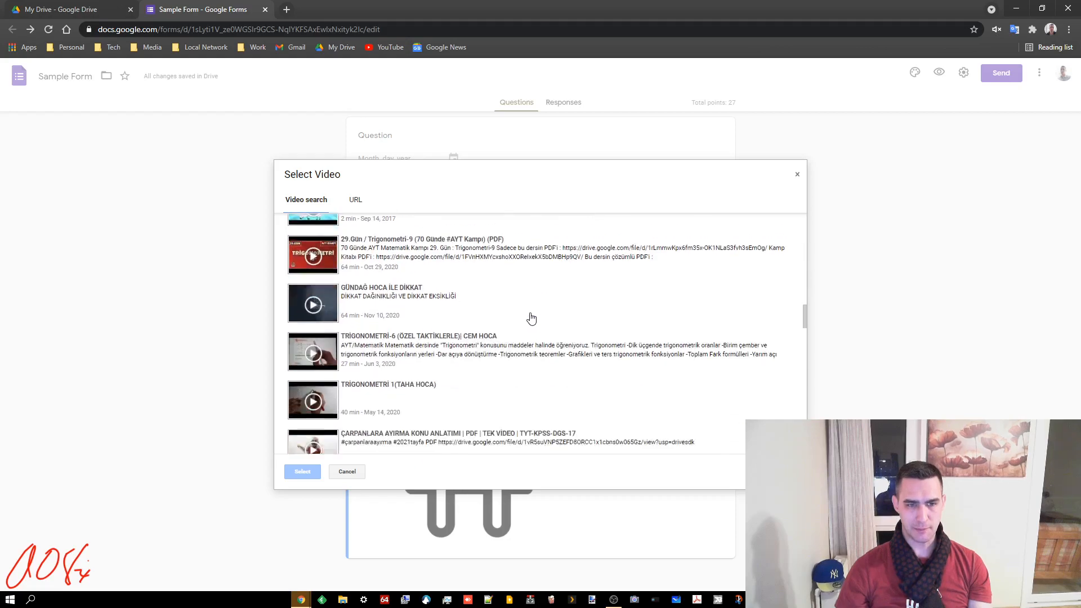
pyautogui.scroll(-10, 370, 307)
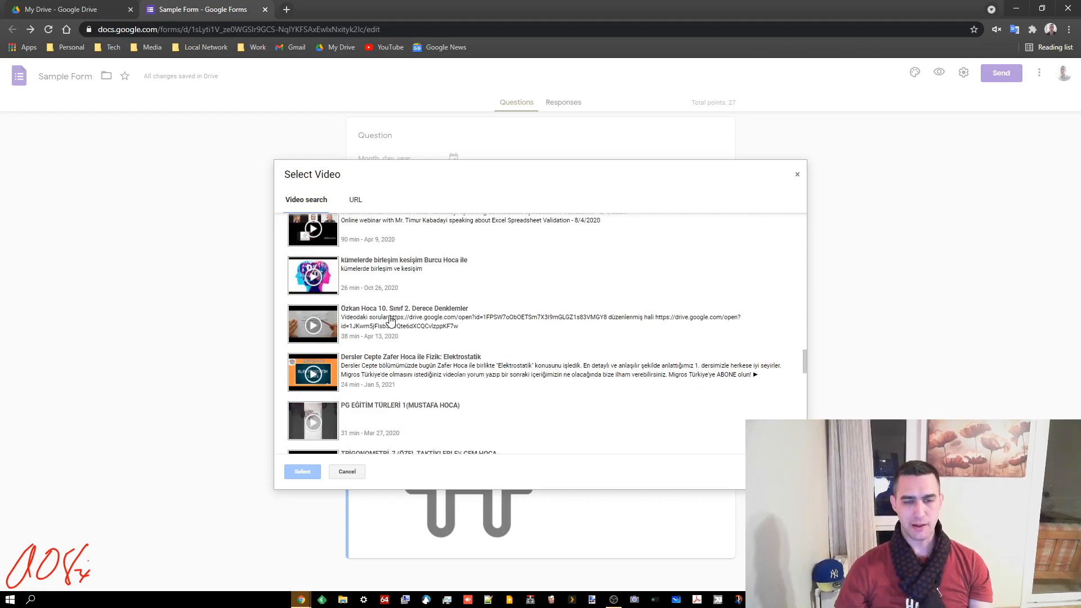
pyautogui.scroll(-10, 417, 315)
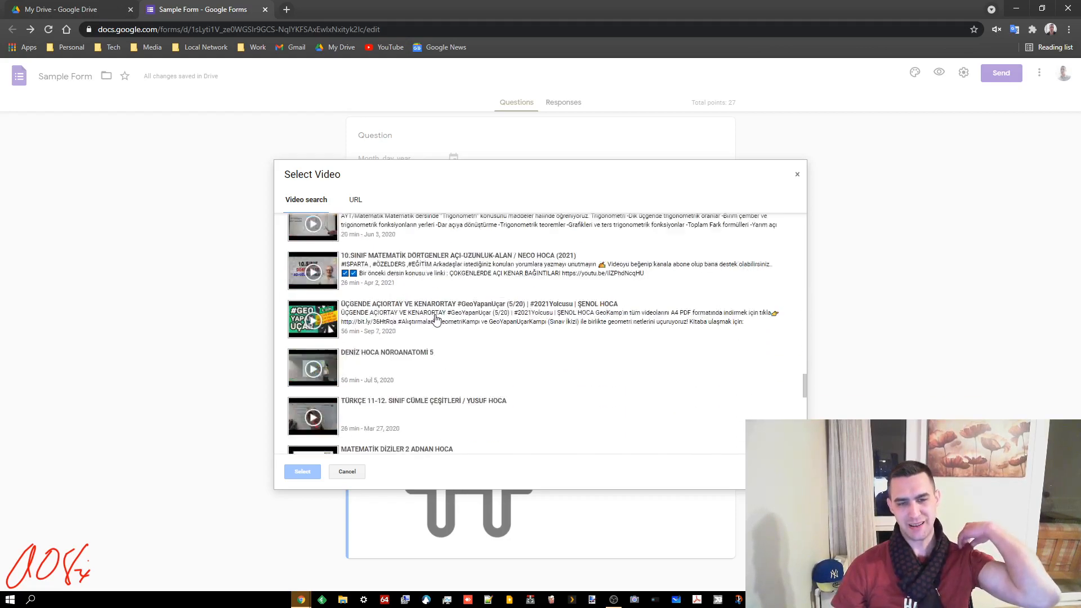
pyautogui.scroll(-10, 447, 314)
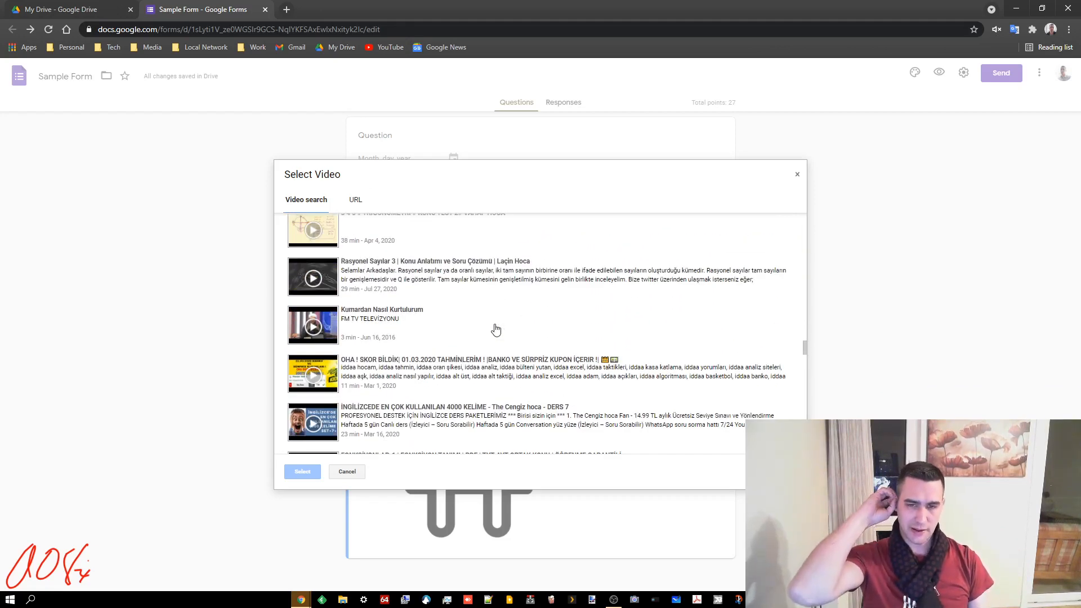
# Check the URL option, then cancel the video picker without adding any video
pyautogui.scroll(5, 620, 374)
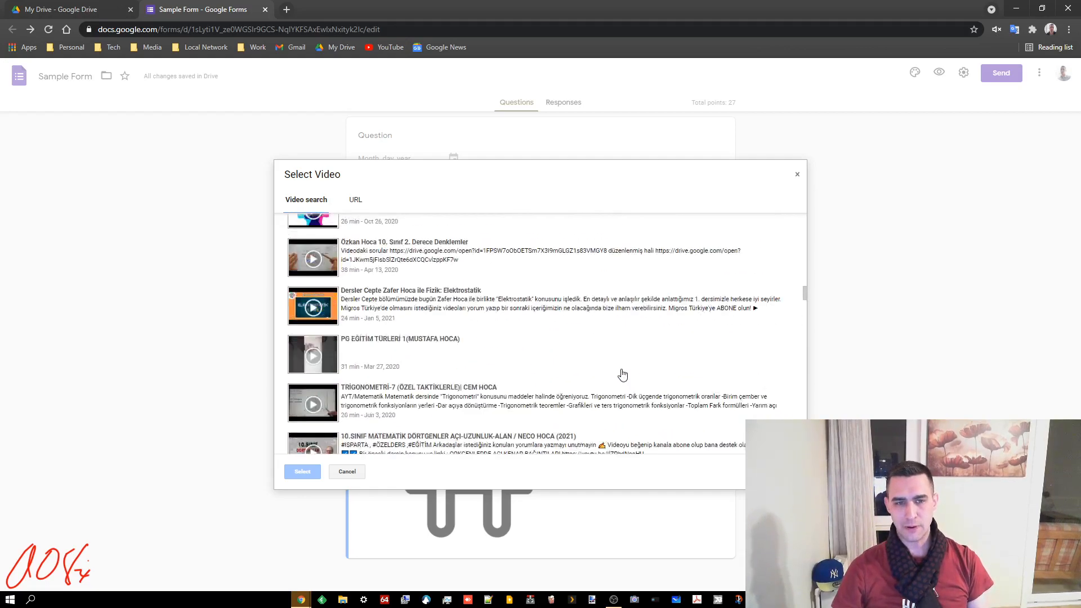
pyautogui.scroll(10, 619, 371)
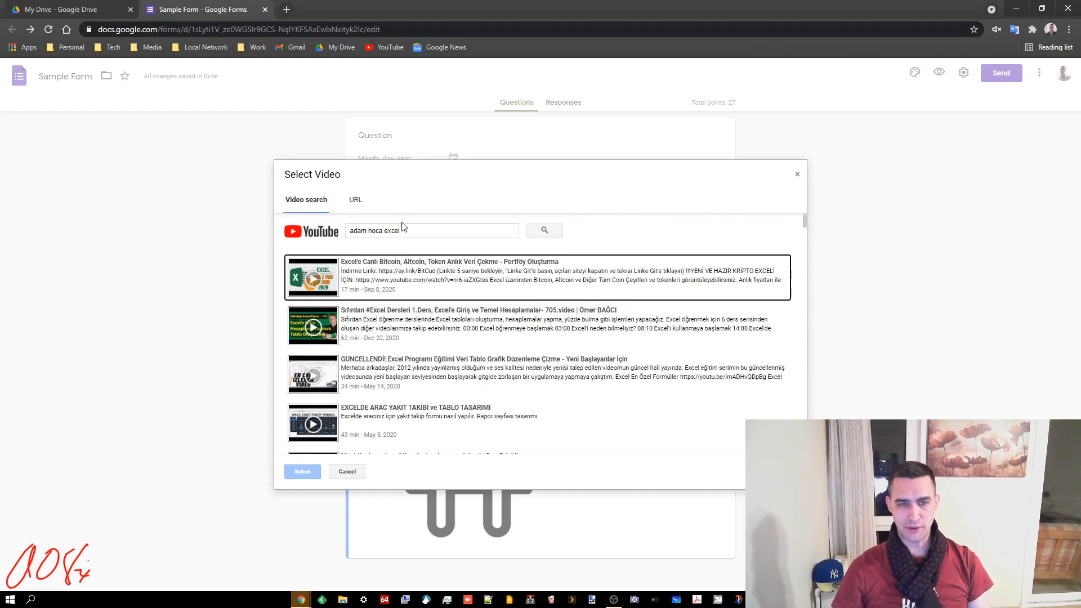
pyautogui.click(357, 198)
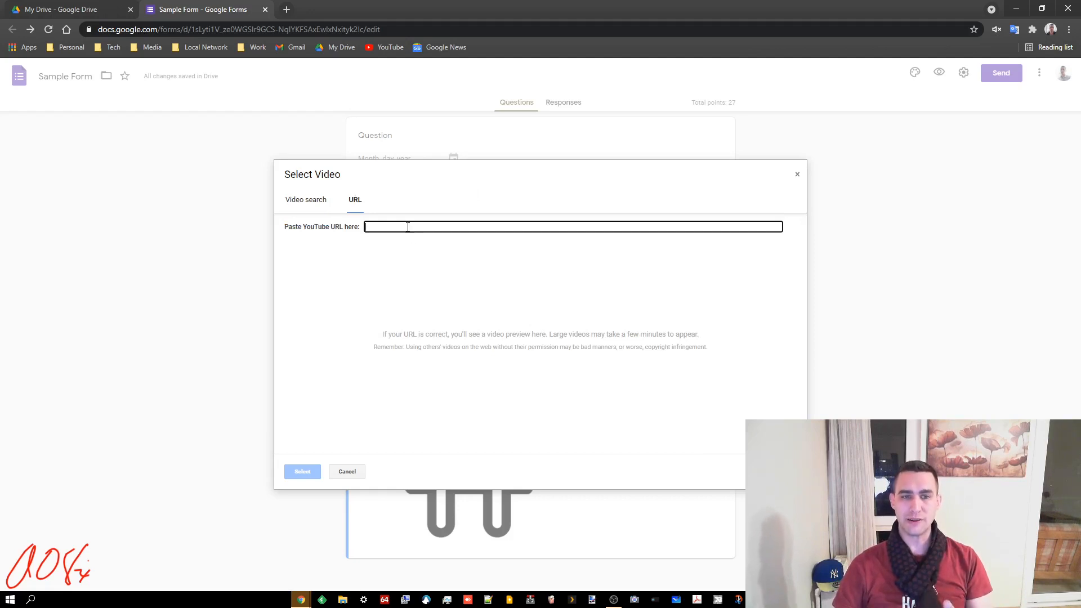
pyautogui.click(363, 472)
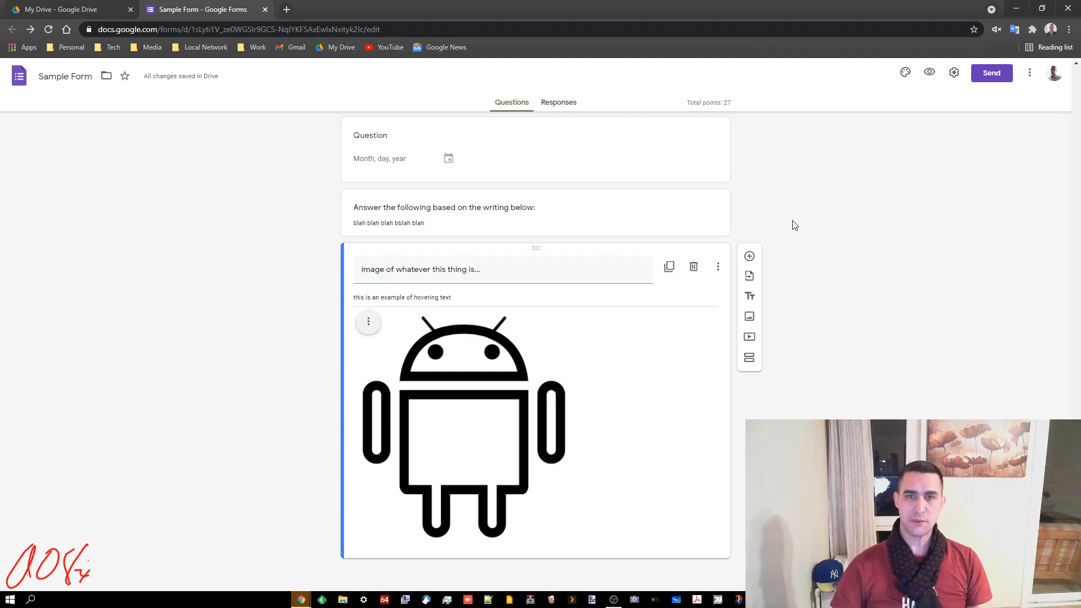
# Preview the form as a respondent and try advancing page 1 with the email blank
pyautogui.click(929, 72)
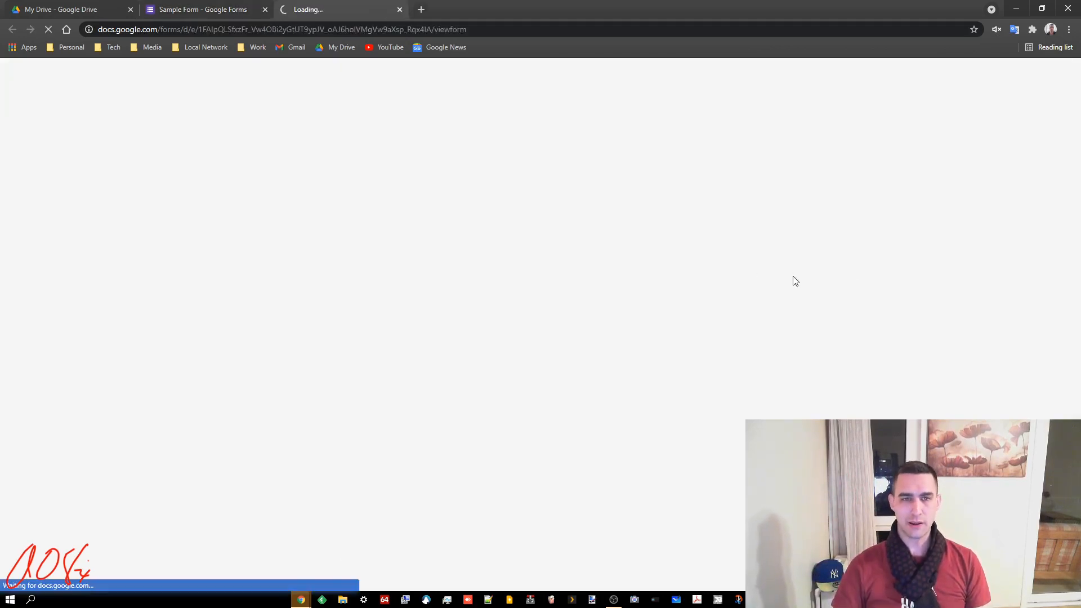
pyautogui.scroll(-1, 692, 298)
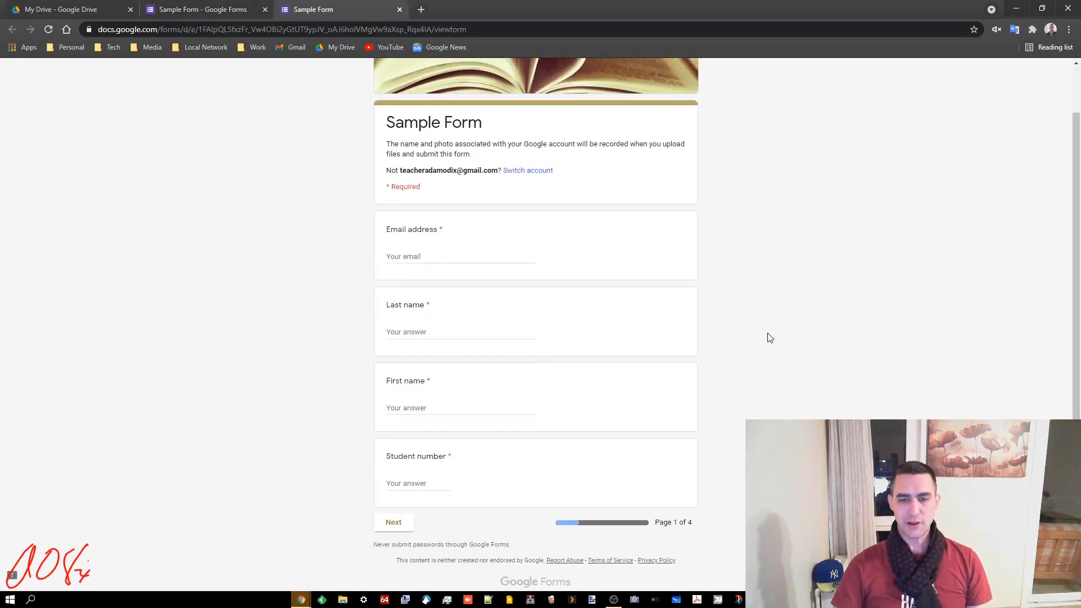
pyautogui.scroll(-1, 769, 341)
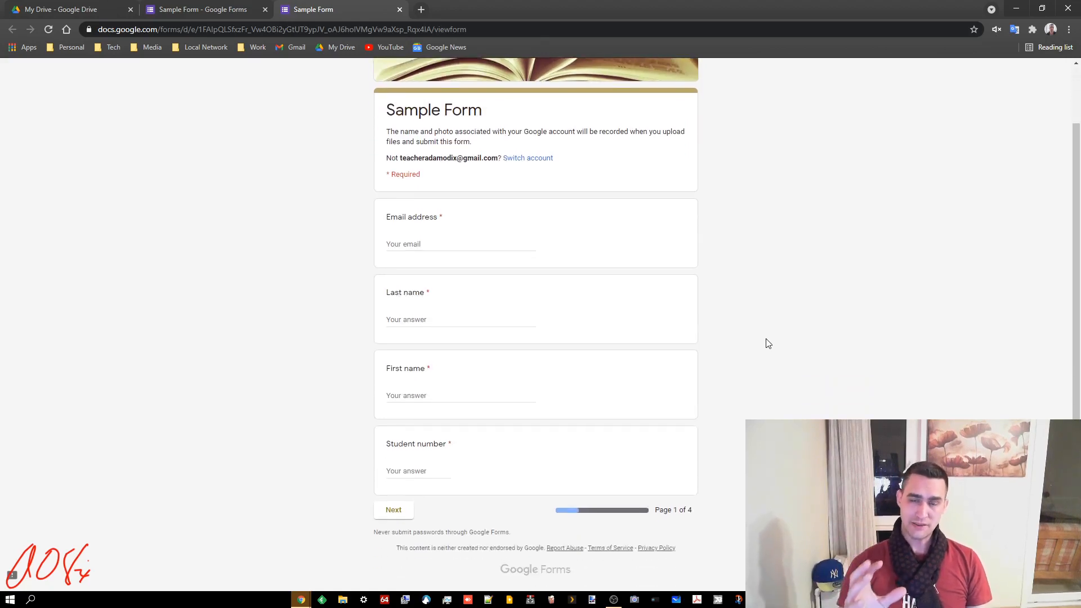
pyautogui.click(394, 510)
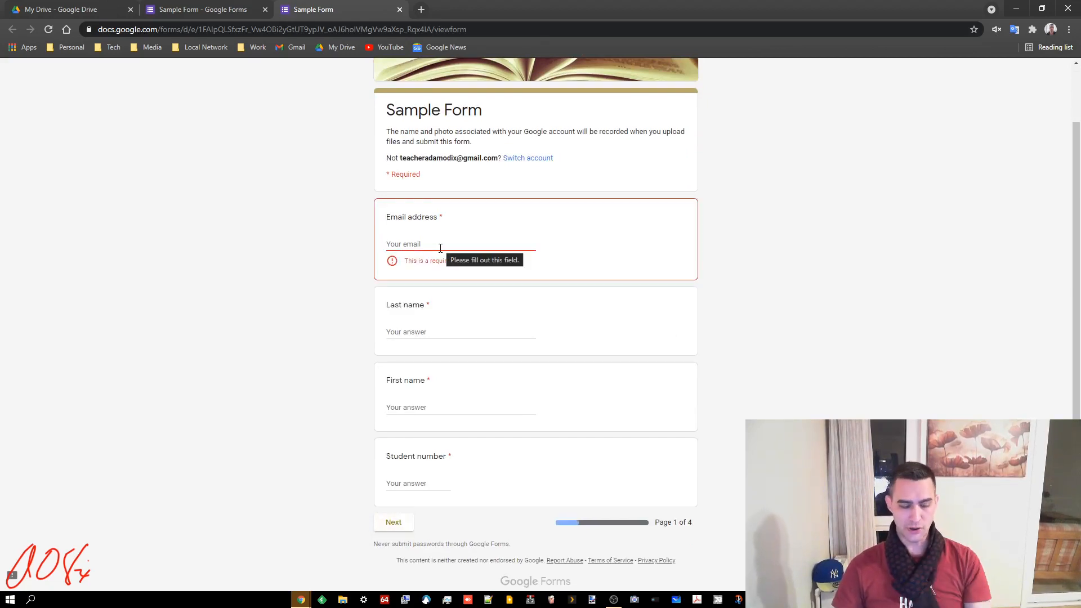
# Answer Last name and First name with 'a' and Student number with 100
pyautogui.write('a')
pyautogui.click(431, 330)
pyautogui.write('a')
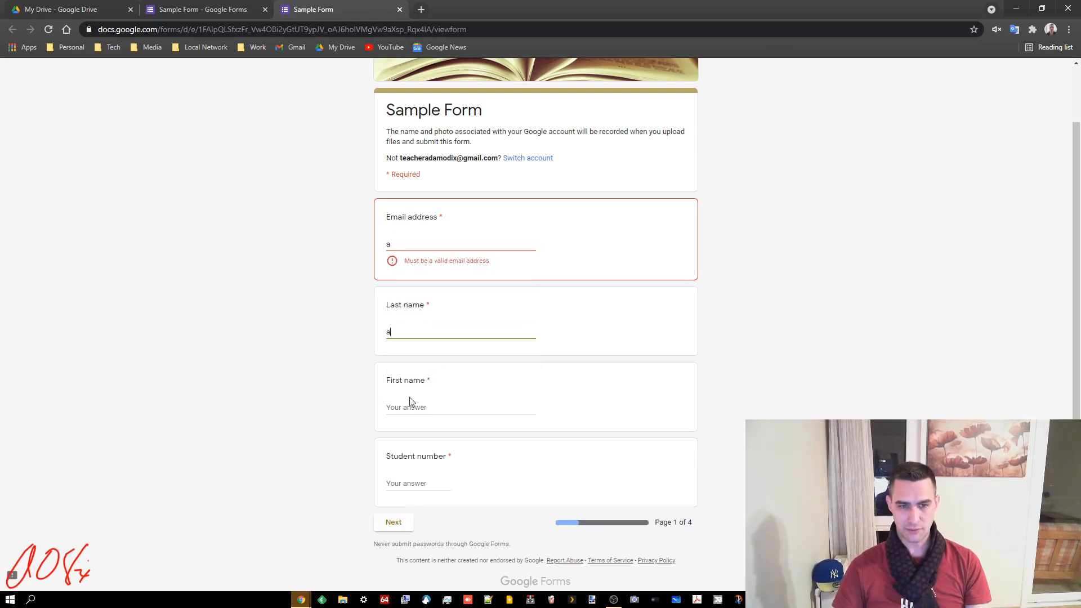
pyautogui.click(410, 401)
pyautogui.write('a')
pyautogui.click(349, 462)
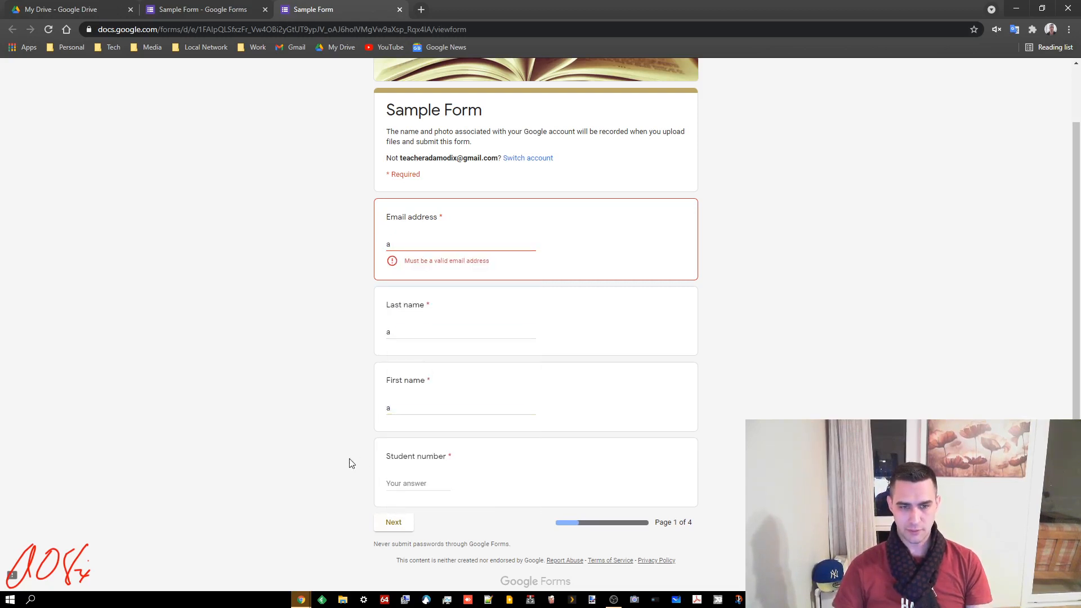
pyautogui.click(396, 482)
pyautogui.write('a')
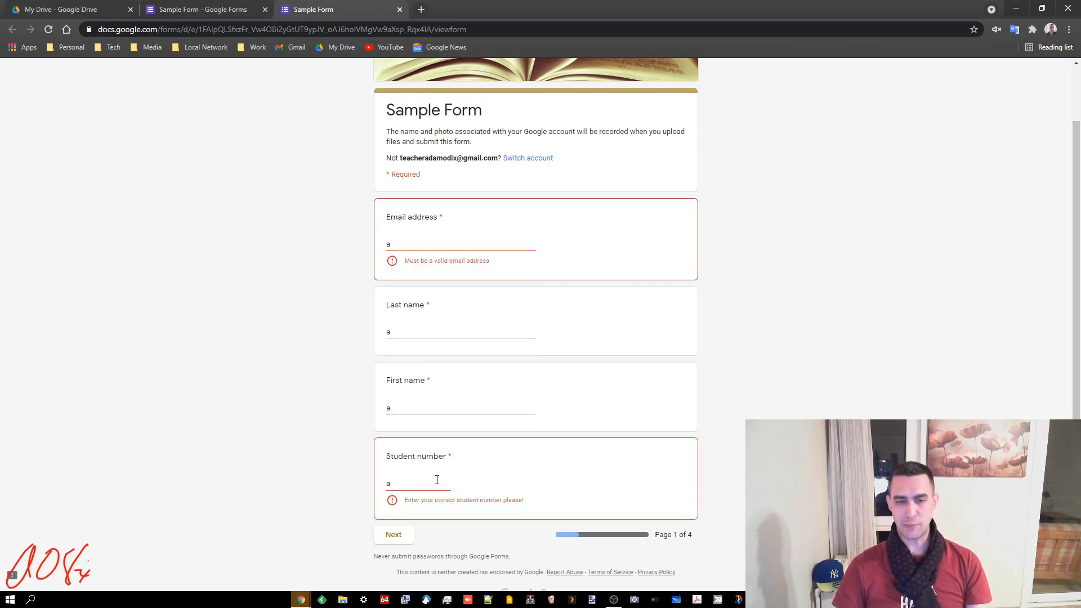
pyautogui.moveTo(392, 479); pyautogui.dragTo(319, 473)
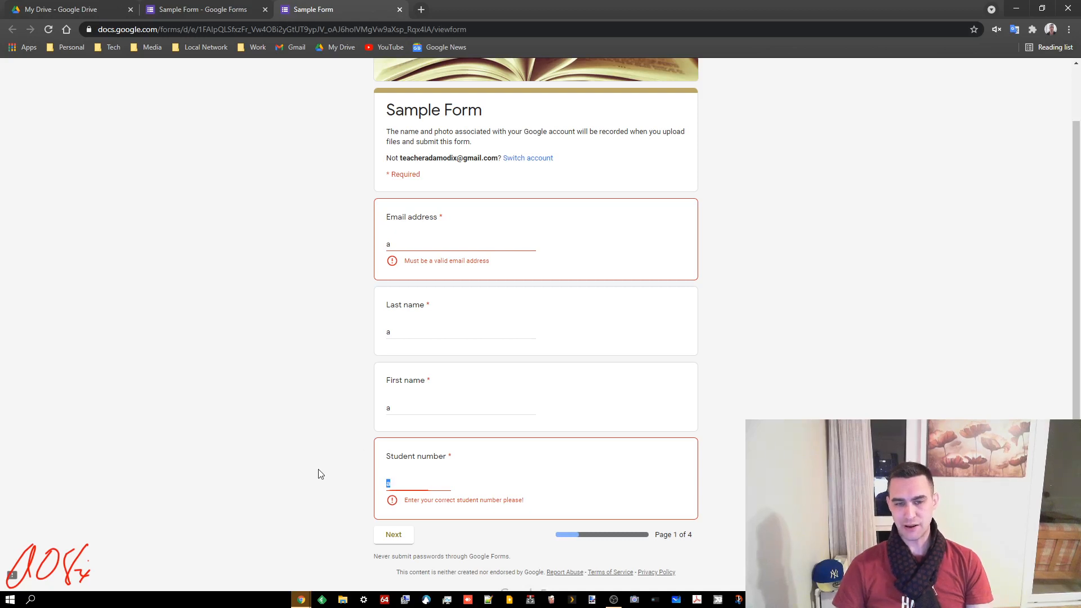
pyautogui.write('1')
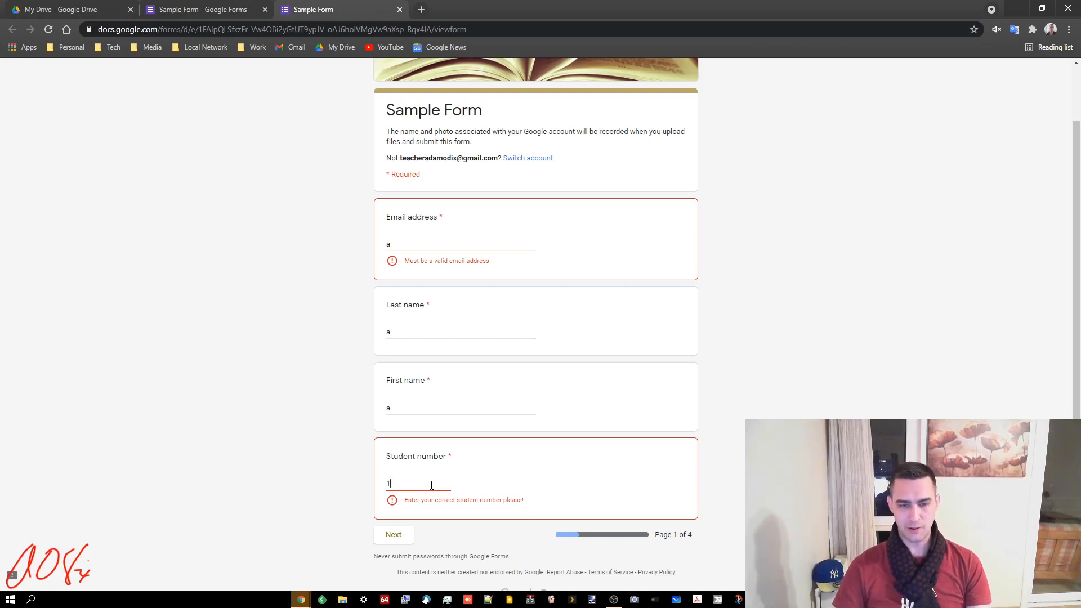
pyautogui.write('00')
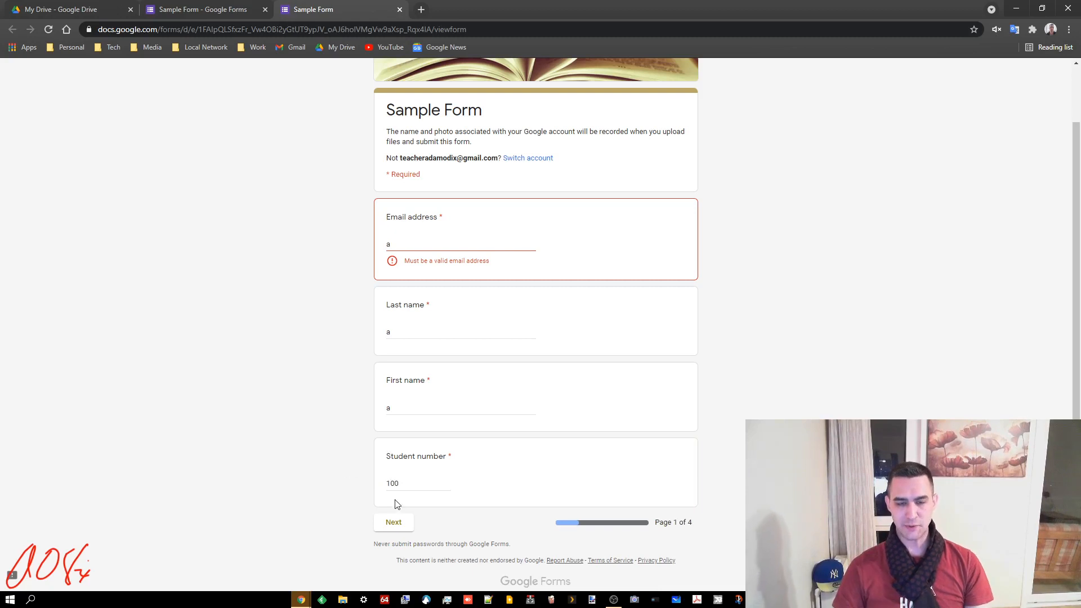
# Correct the email answer to a valid address and advance to page 2
pyautogui.click(403, 528)
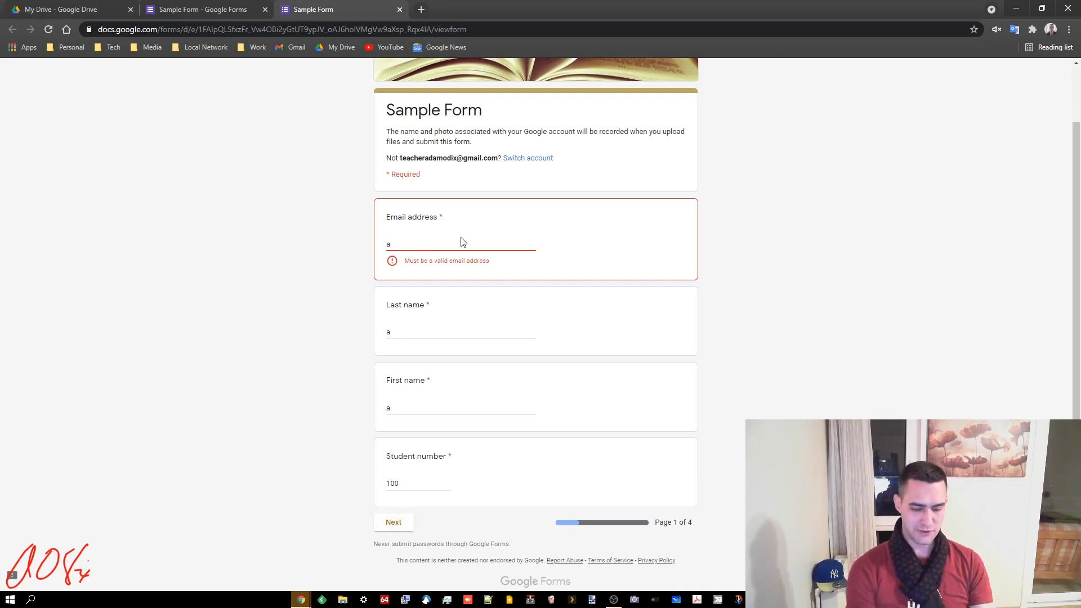
pyautogui.press('BackSpace')
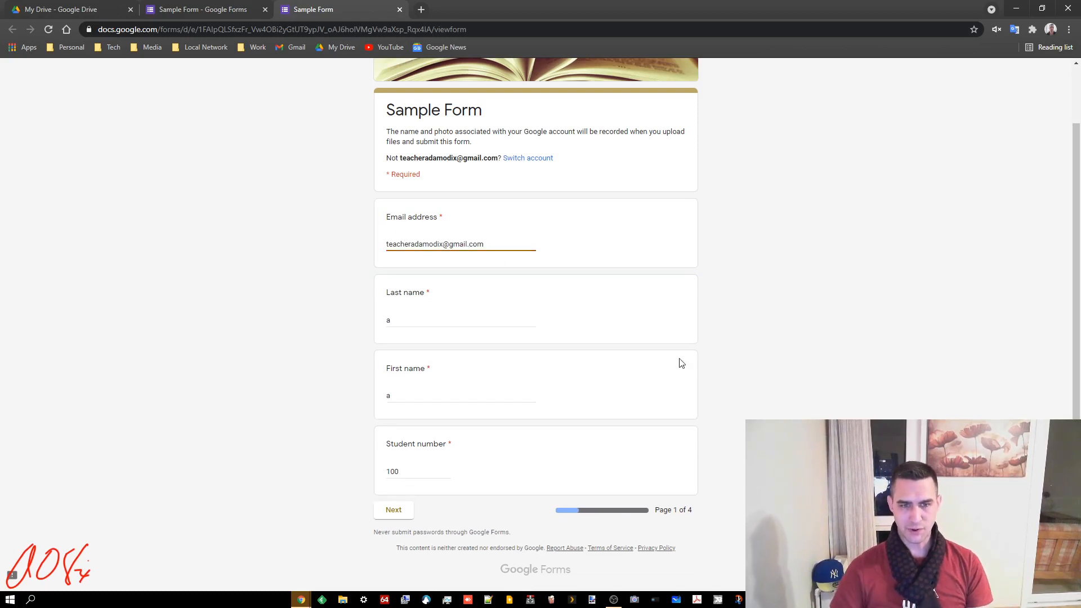
pyautogui.click(843, 271)
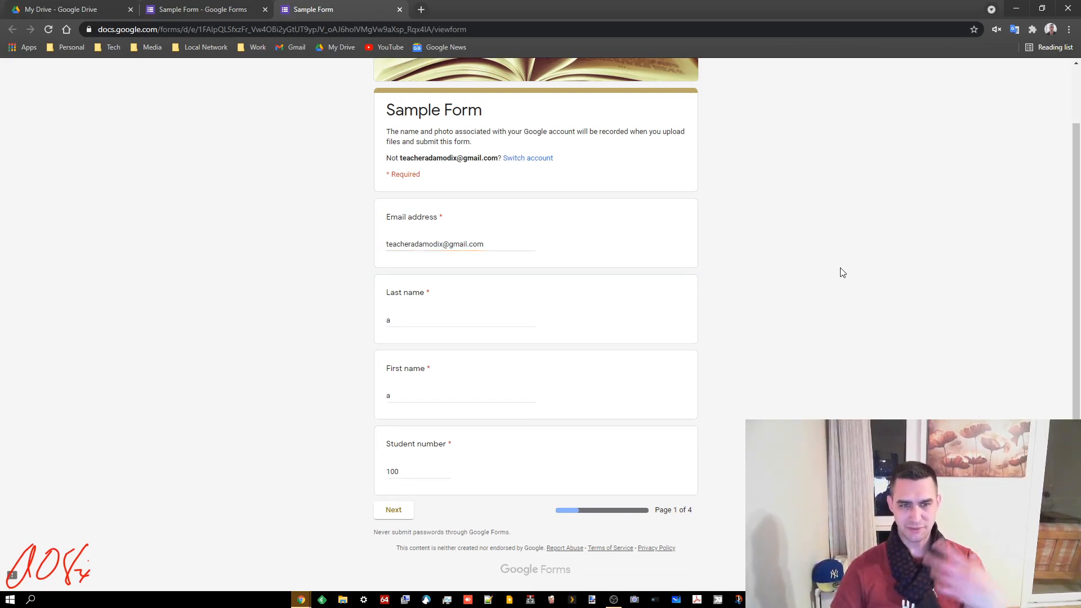
pyautogui.click(394, 510)
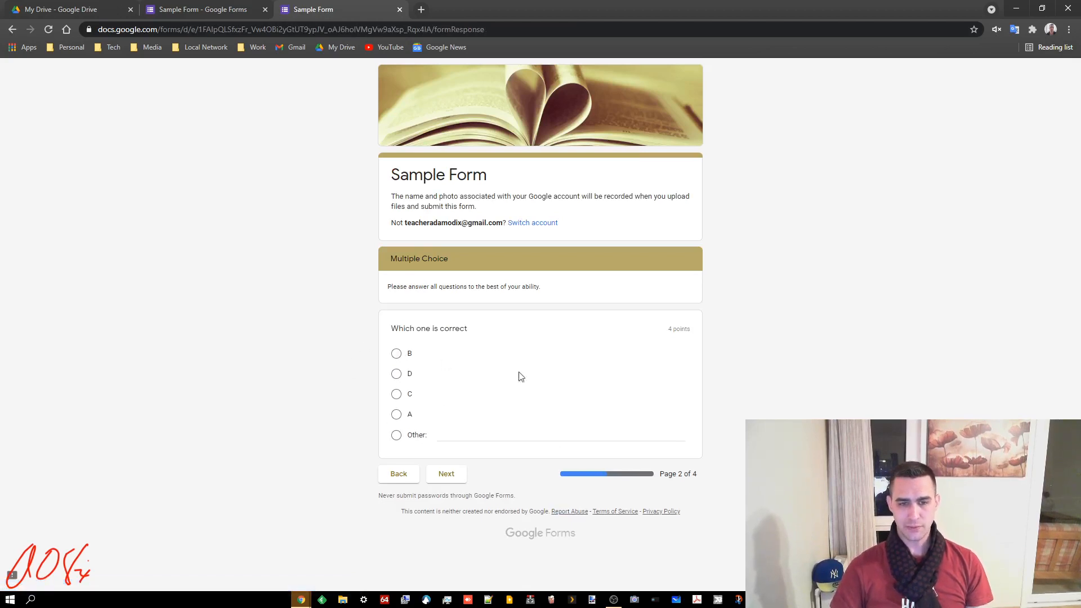
# Advance past the Multiple Choice and Writing pages, then scroll page 4's Misc. section to Submit
pyautogui.click(446, 474)
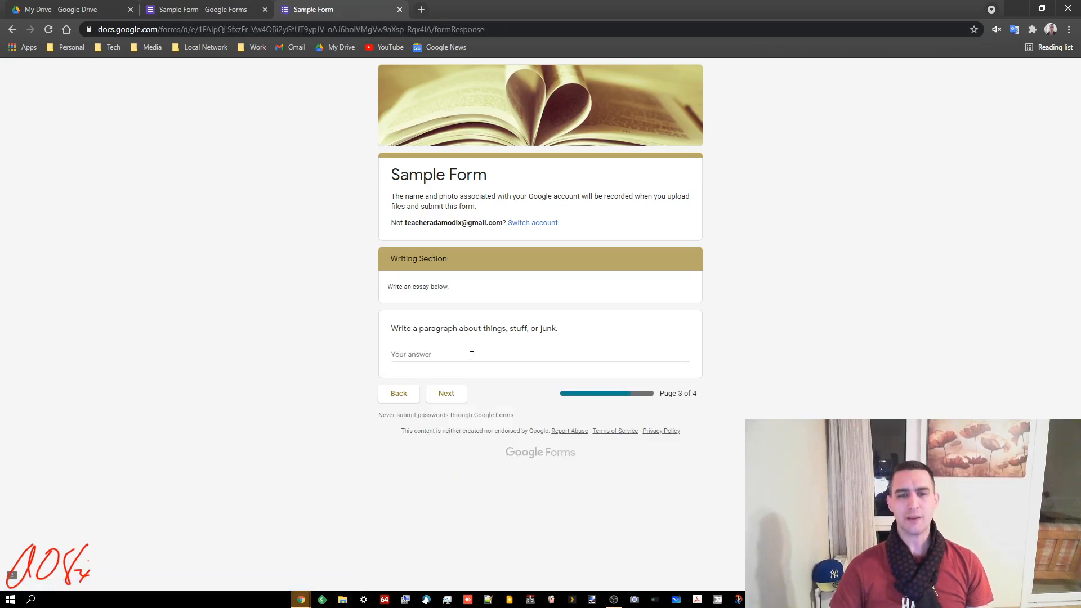
pyautogui.click(458, 396)
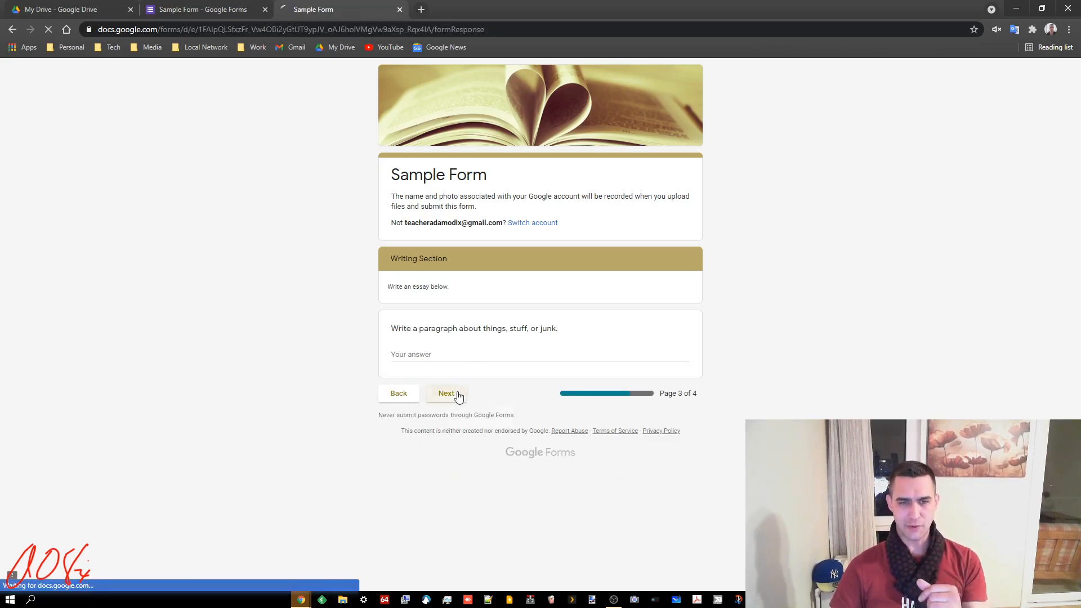
pyautogui.scroll(-5, 485, 355)
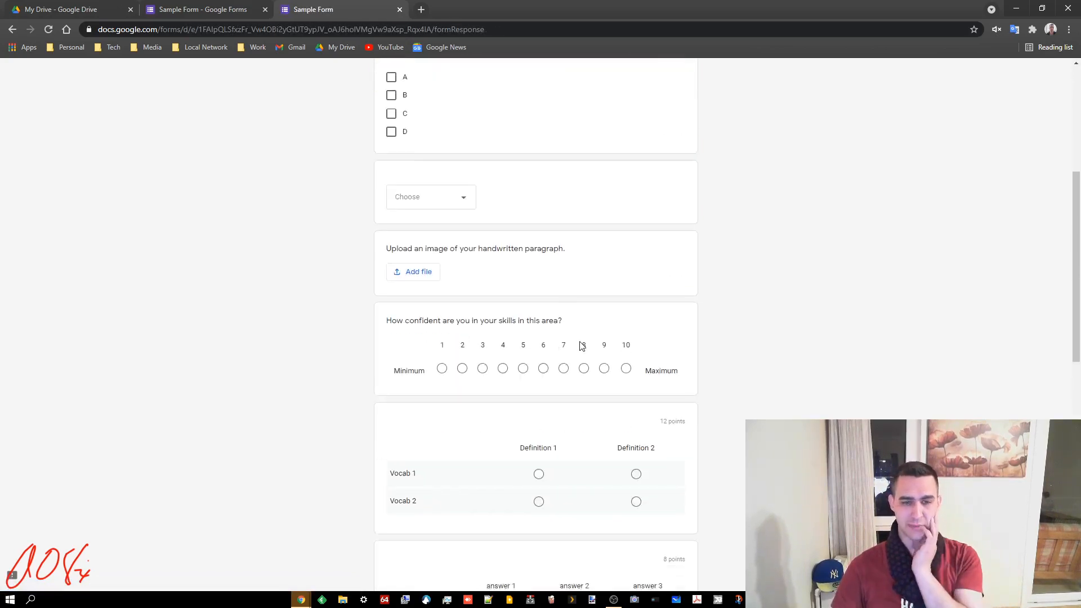
pyautogui.scroll(-15, 582, 346)
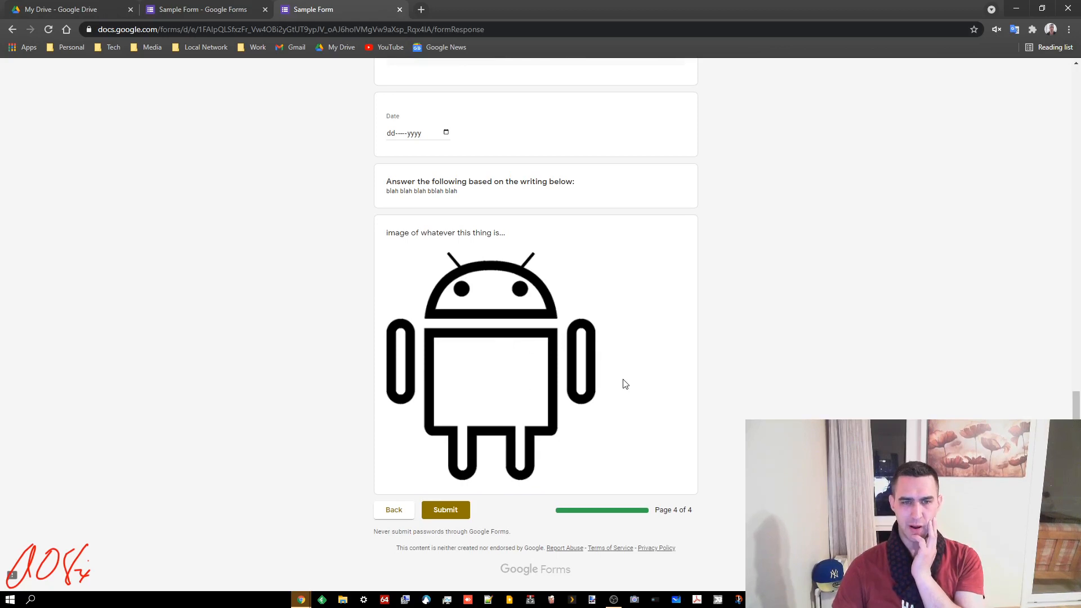
pyautogui.scroll(5, 625, 383)
pyautogui.scroll(1, 629, 383)
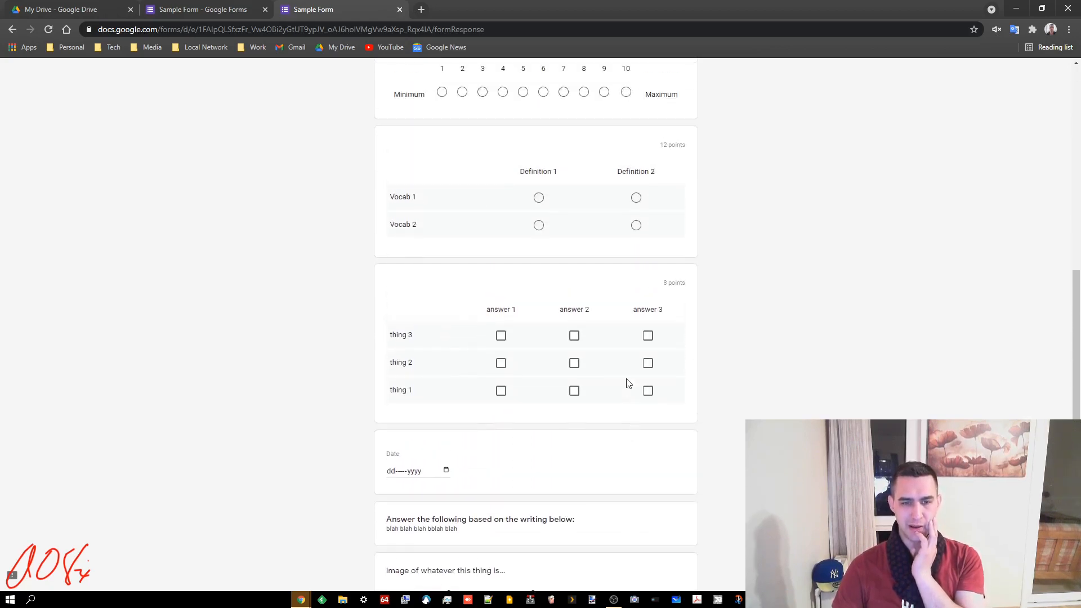
pyautogui.scroll(10, 527, 397)
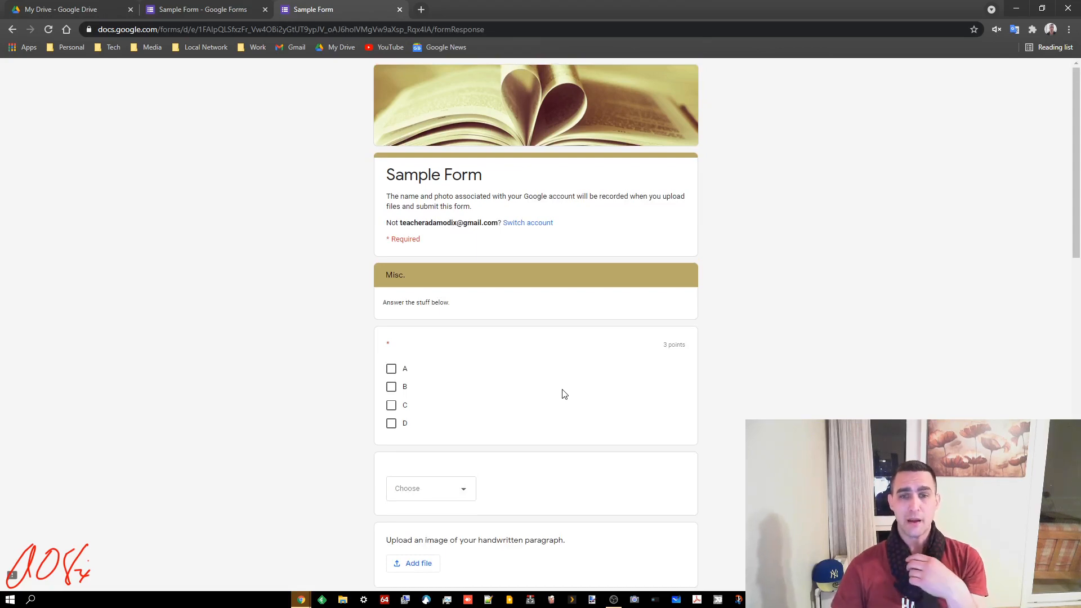
pyautogui.scroll(-15, 582, 391)
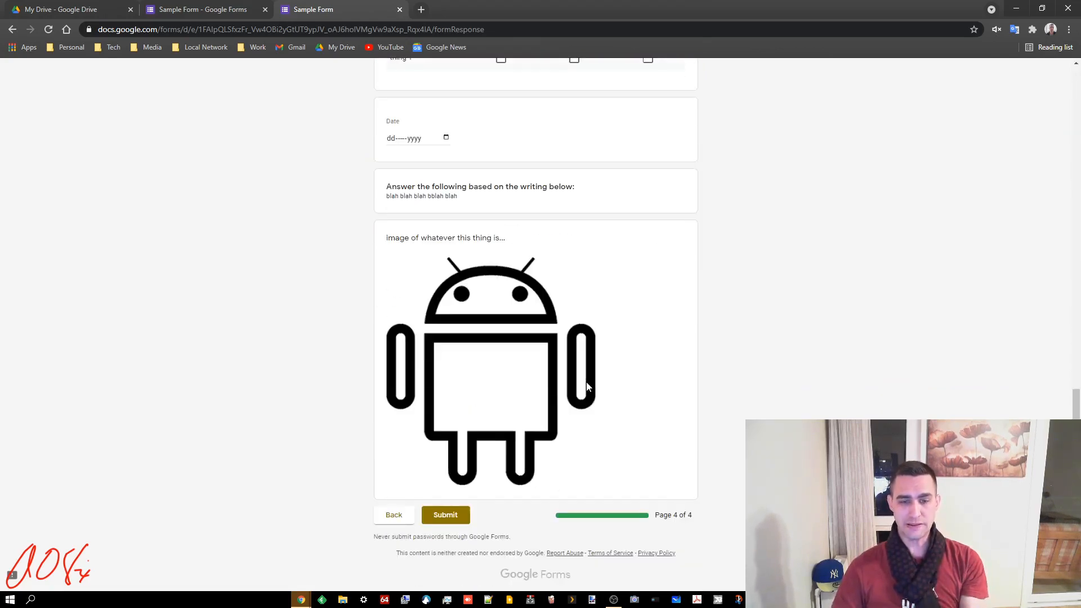